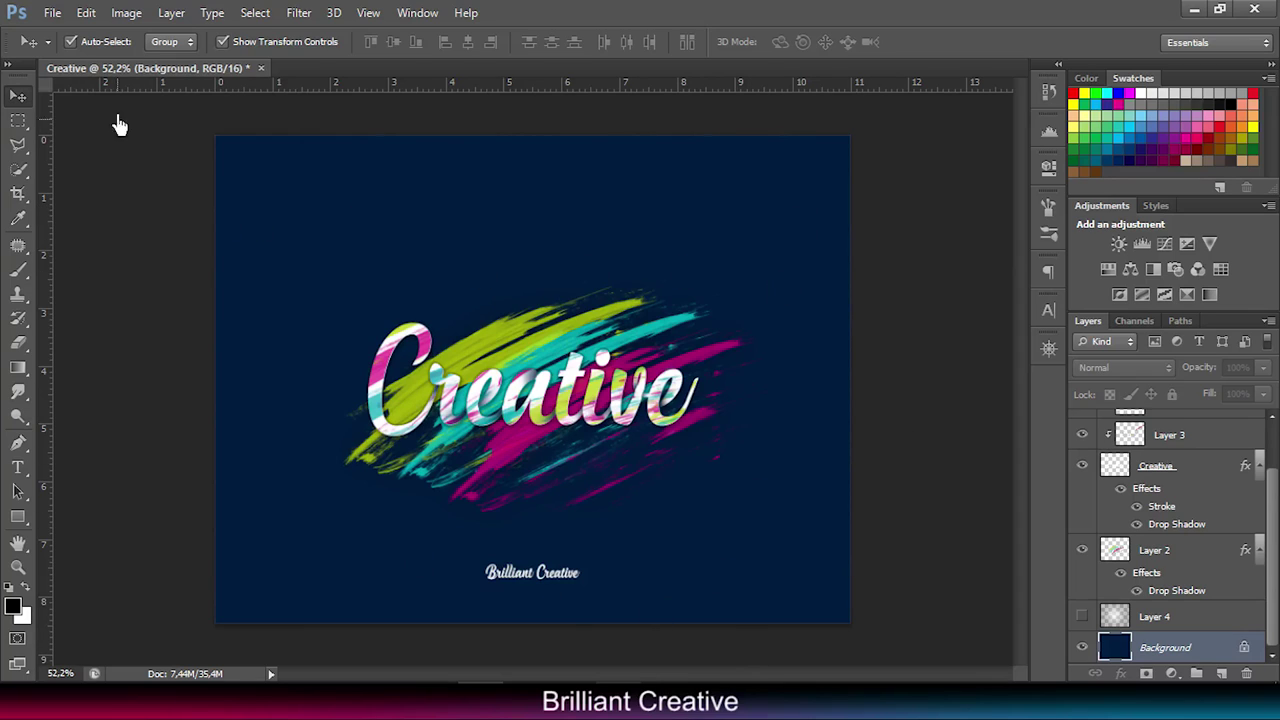
Step: Create a new blank document with the default settings
click(50, 12)
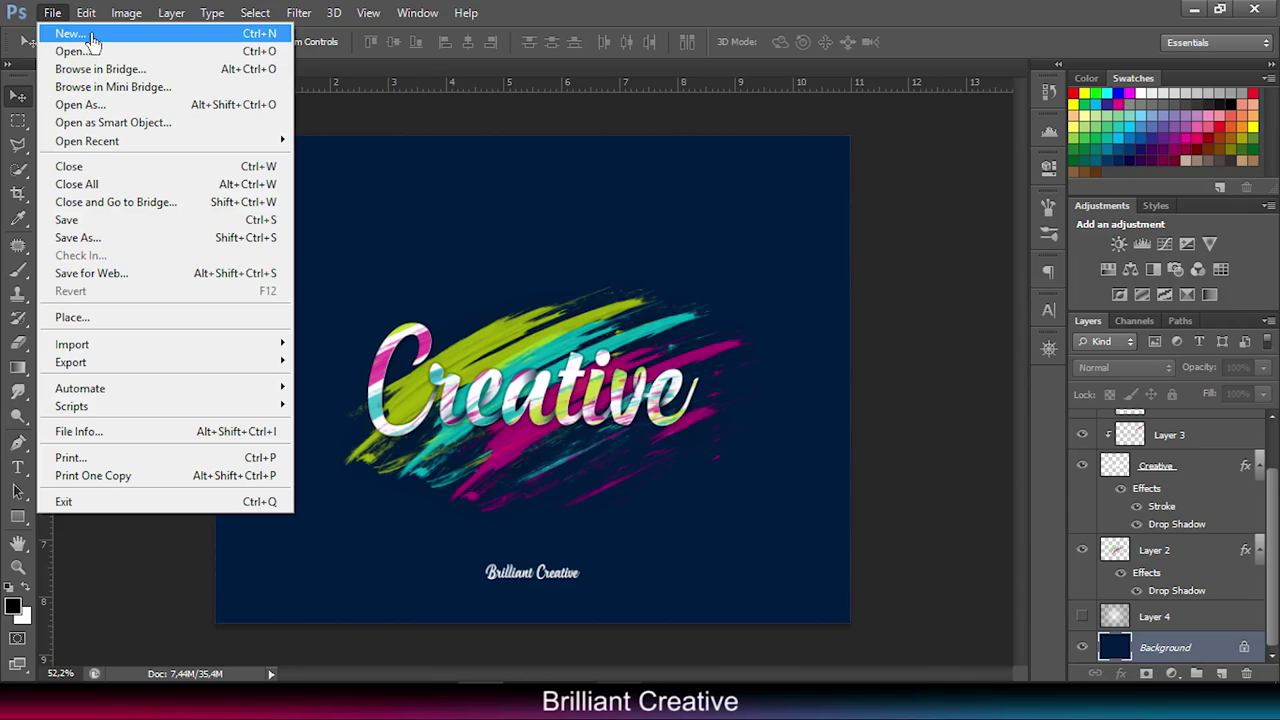
key(Escape)
key(ctrl+n)
click(826, 165)
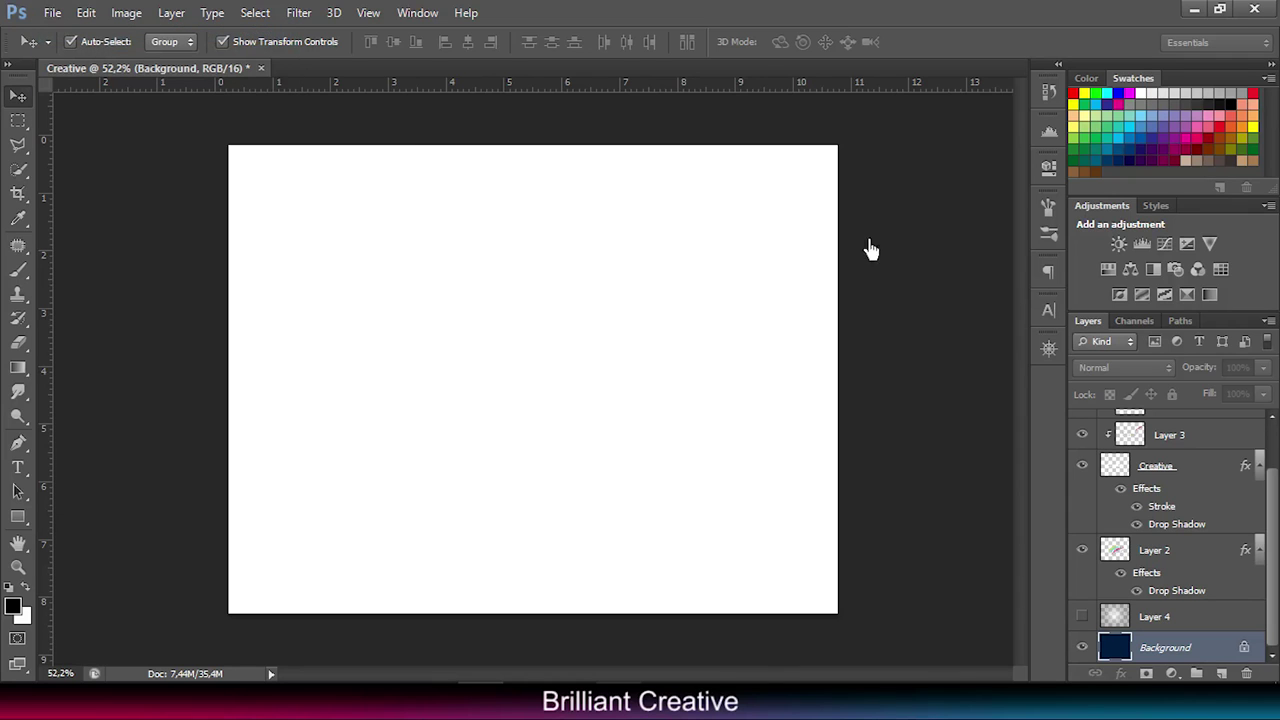
Step: Sample the navy background of the Creative artwork as the foreground colour
click(140, 68)
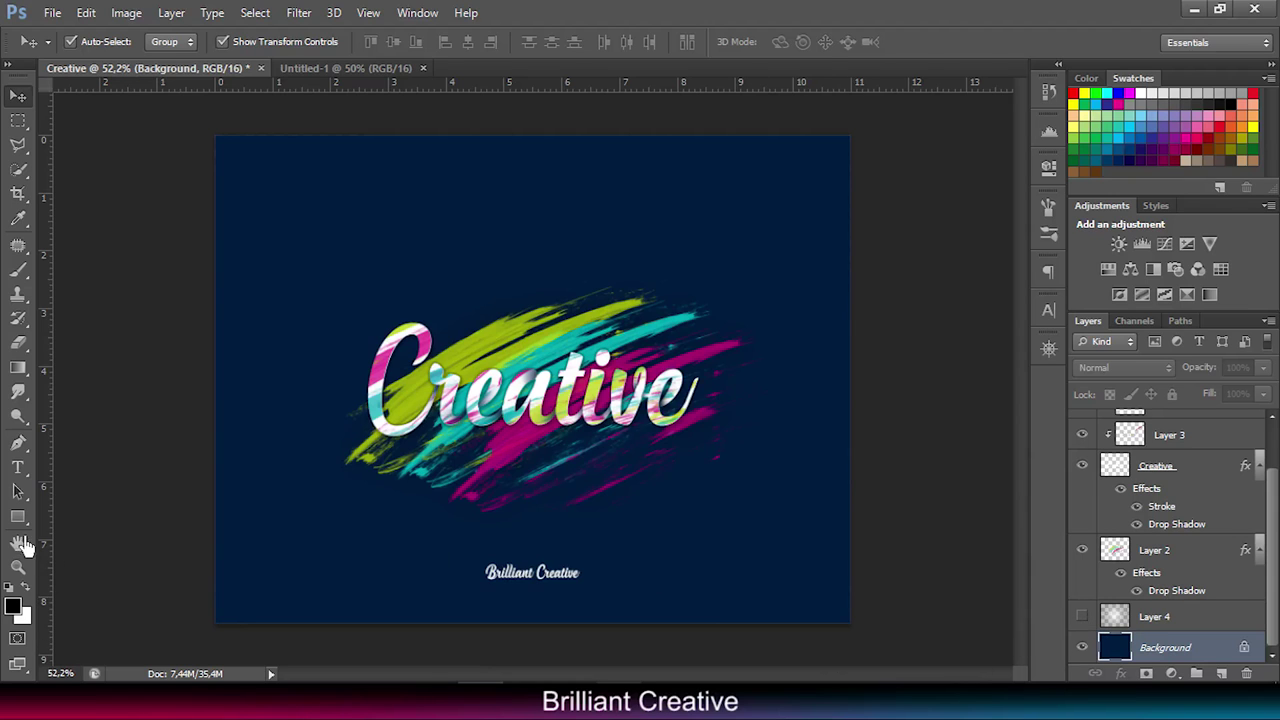
click(12, 606)
click(354, 274)
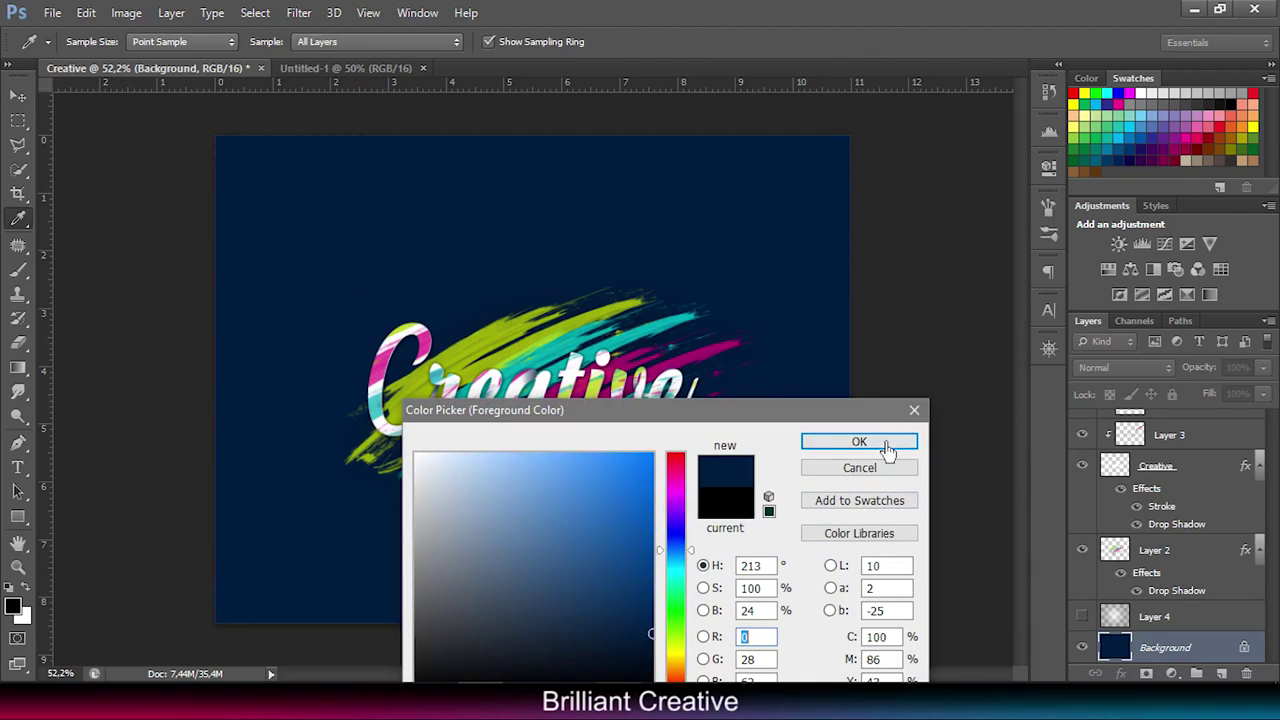
click(887, 450)
key(v)
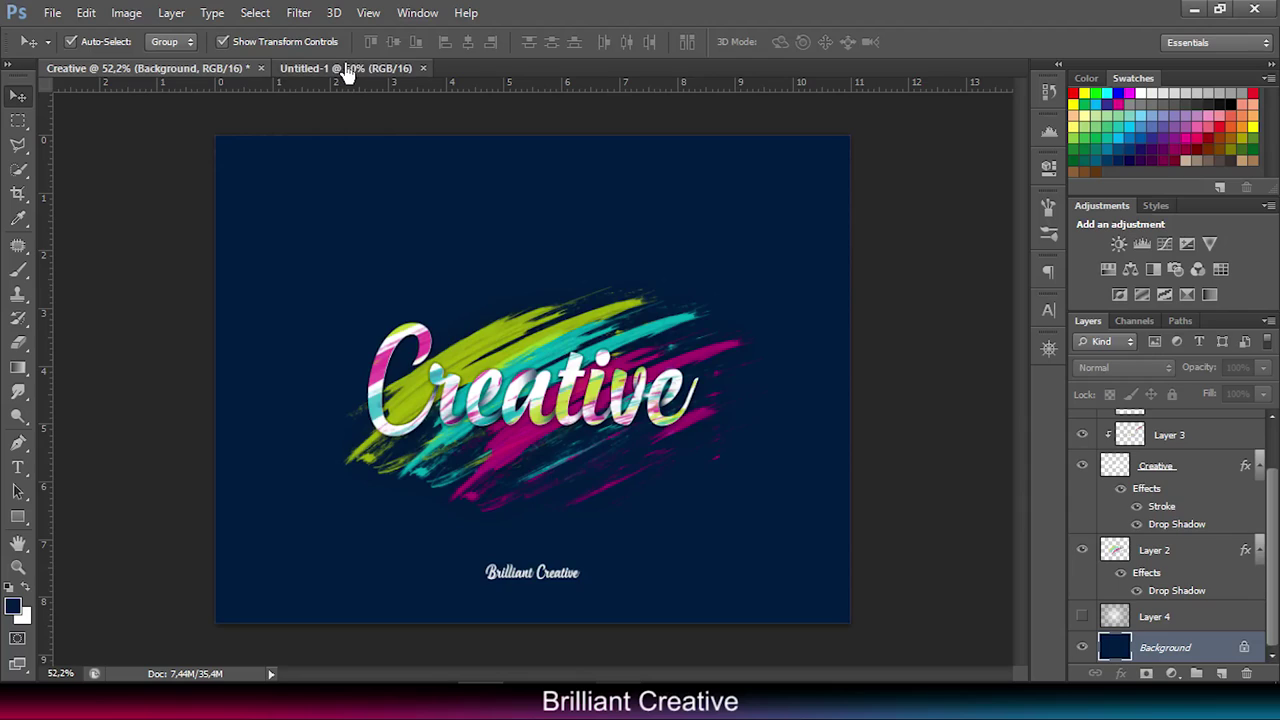
Step: Fill the new Untitled-1 canvas with navy using the Paint Bucket
click(340, 68)
click(20, 370)
click(80, 398)
click(473, 432)
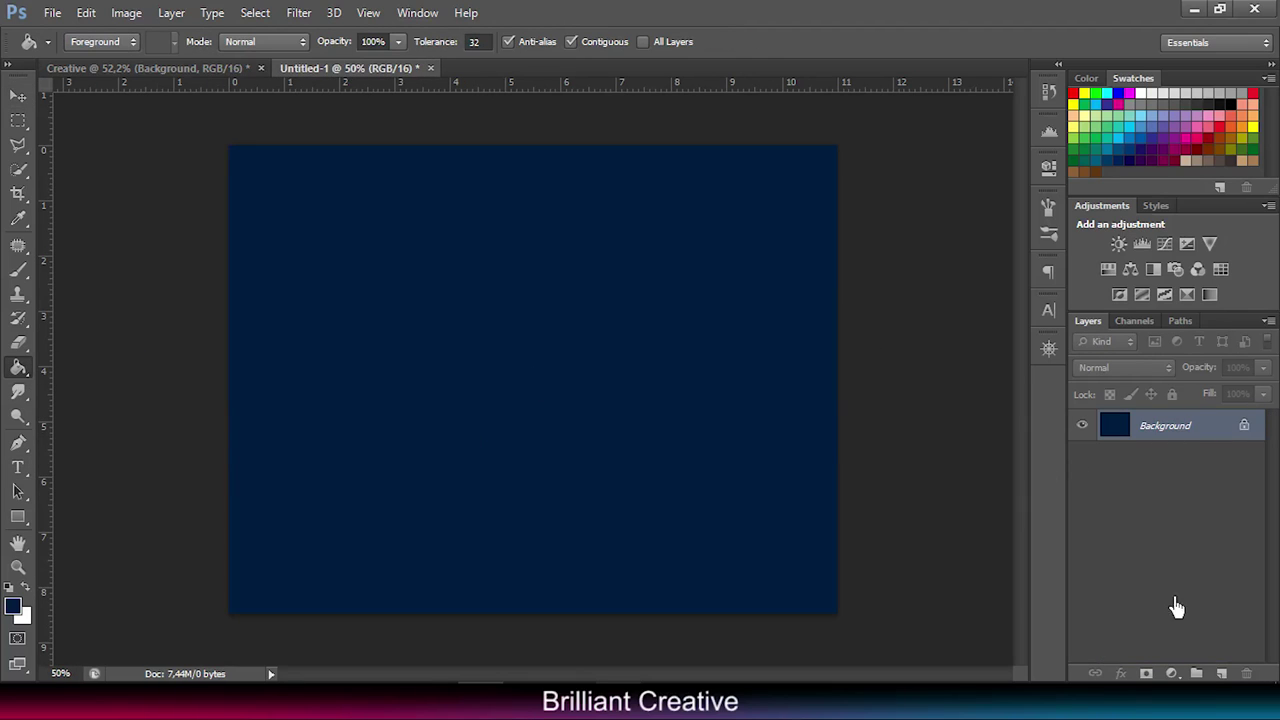
Step: Type 'Creative' in white script text on the navy canvas and commit it
click(18, 467)
click(588, 42)
drag(425, 462, 365, 435)
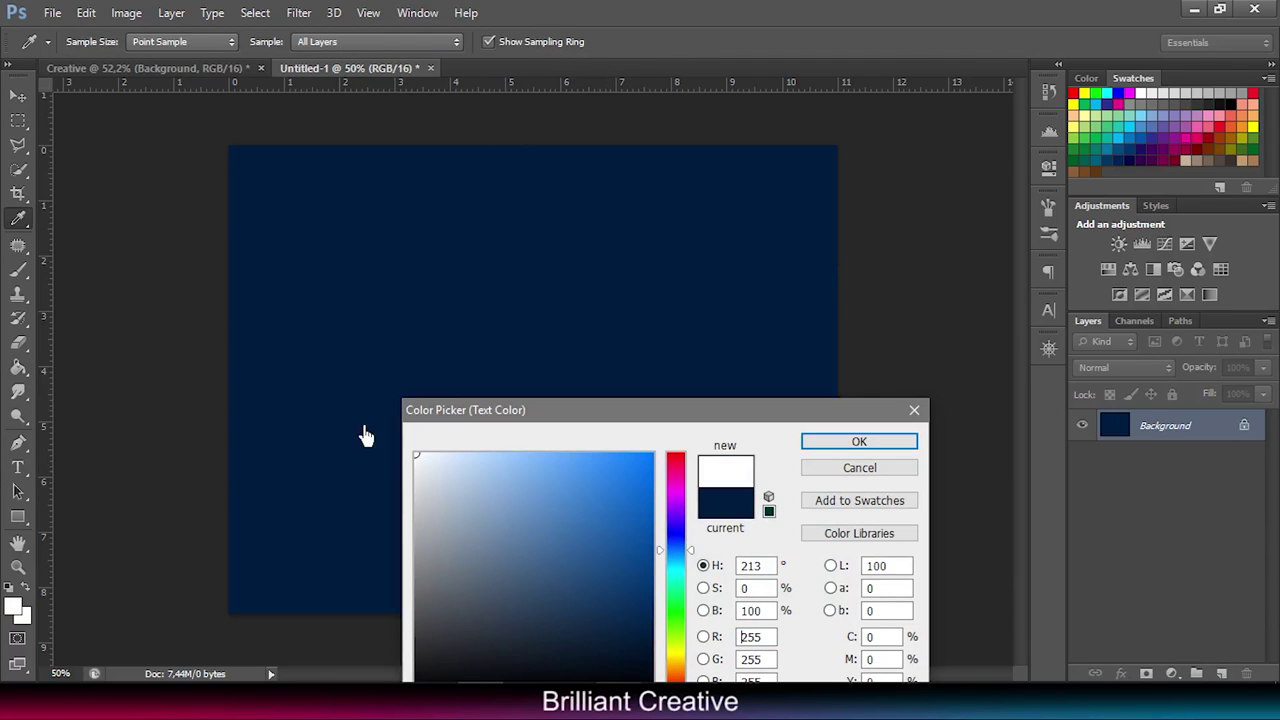
click(808, 443)
click(447, 386)
text(Cre)
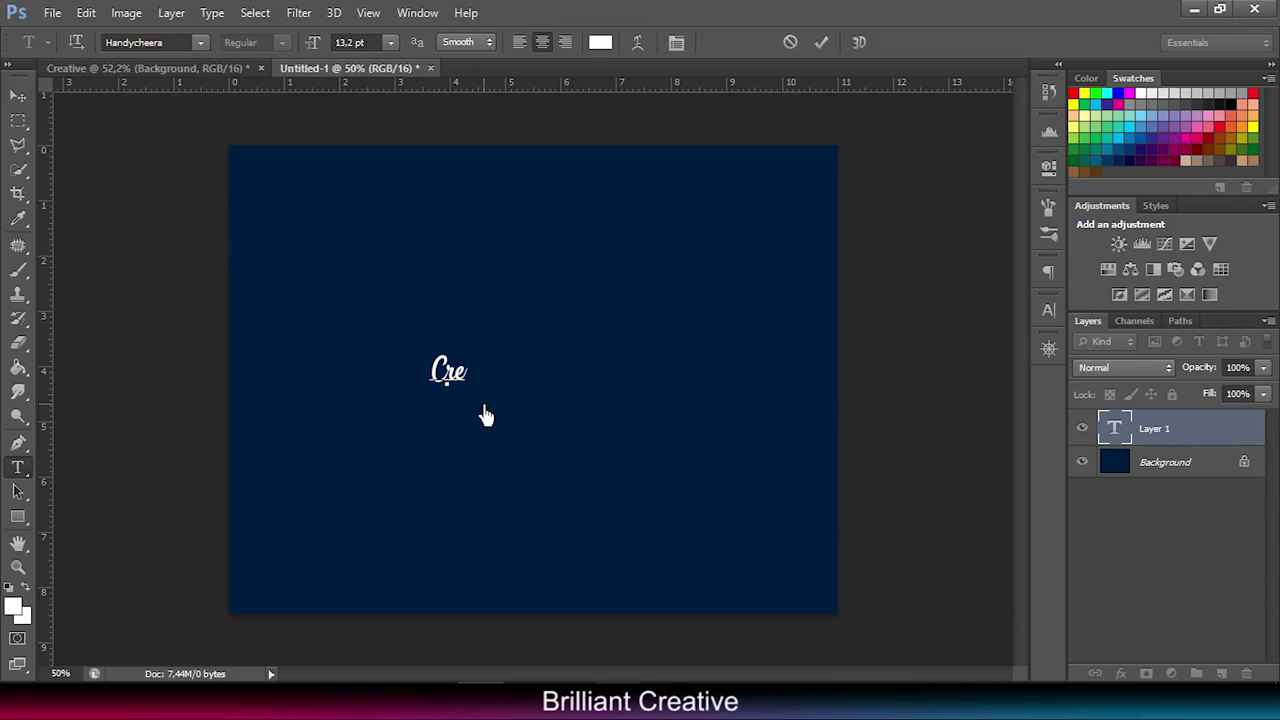
text(ati)
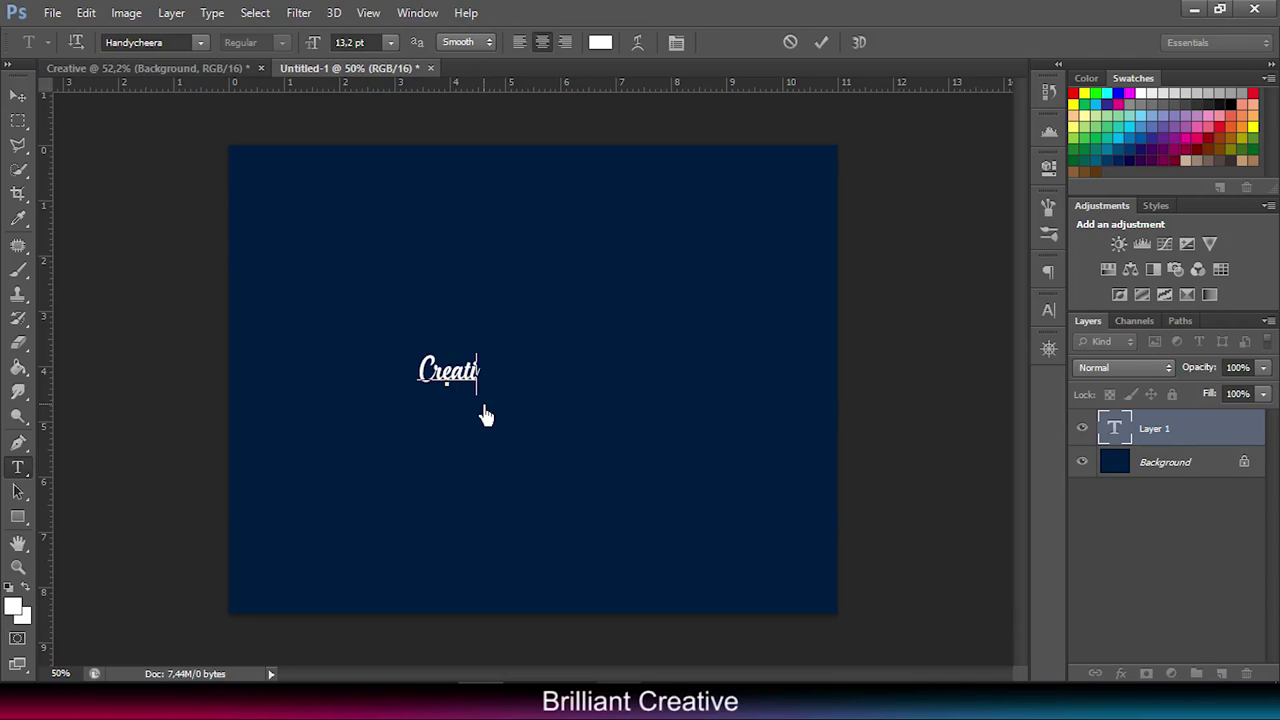
text(ve)
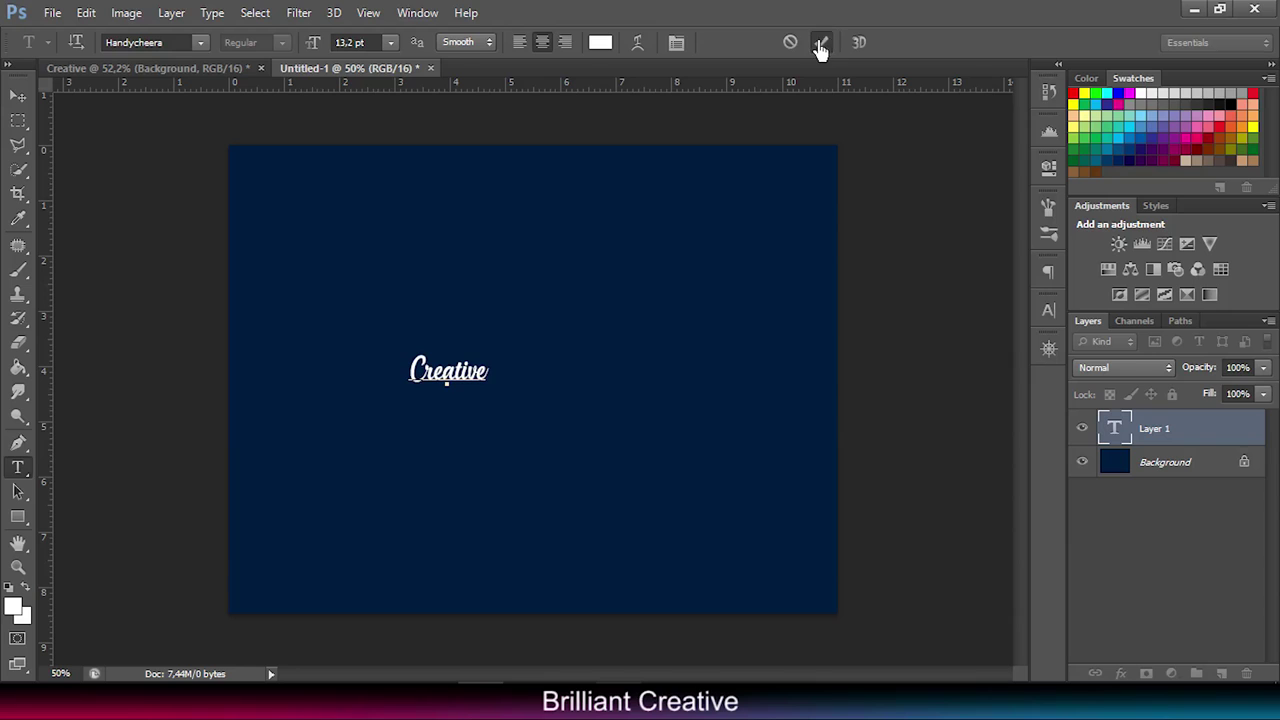
click(821, 42)
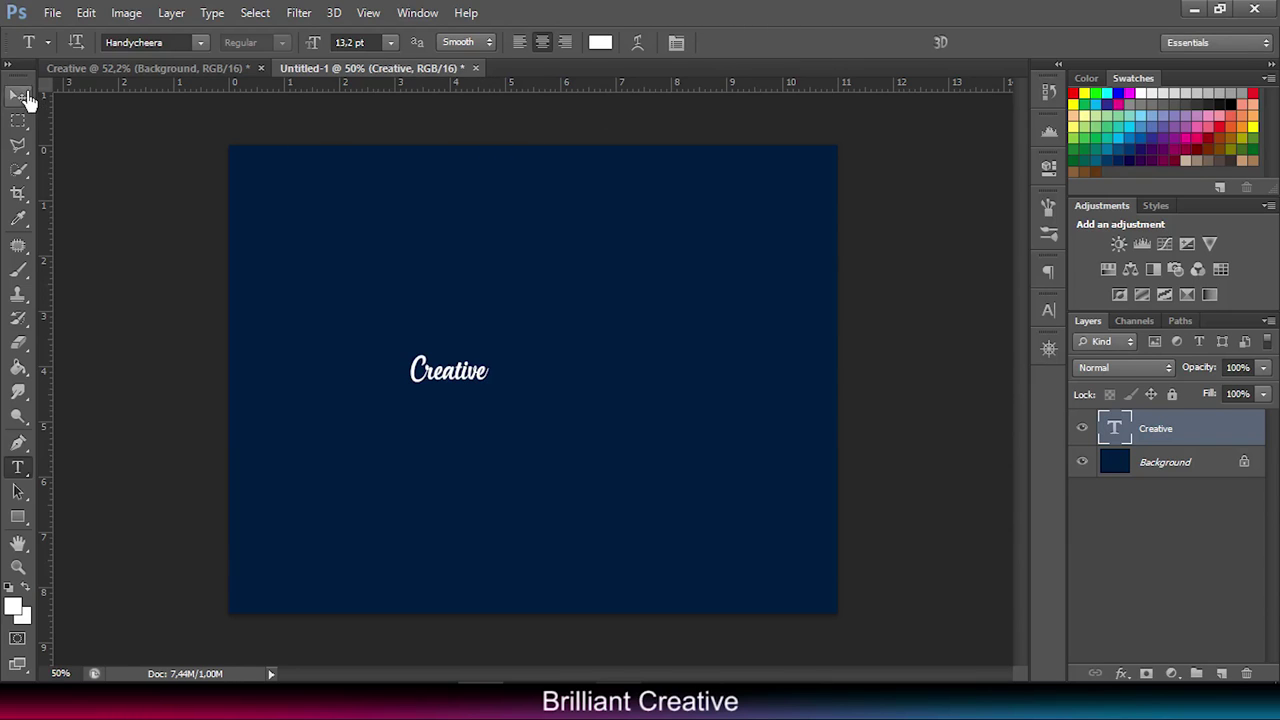
click(19, 95)
Step: Scale 'Creative' up to about 376% and centre it on the canvas
drag(490, 384, 712, 491)
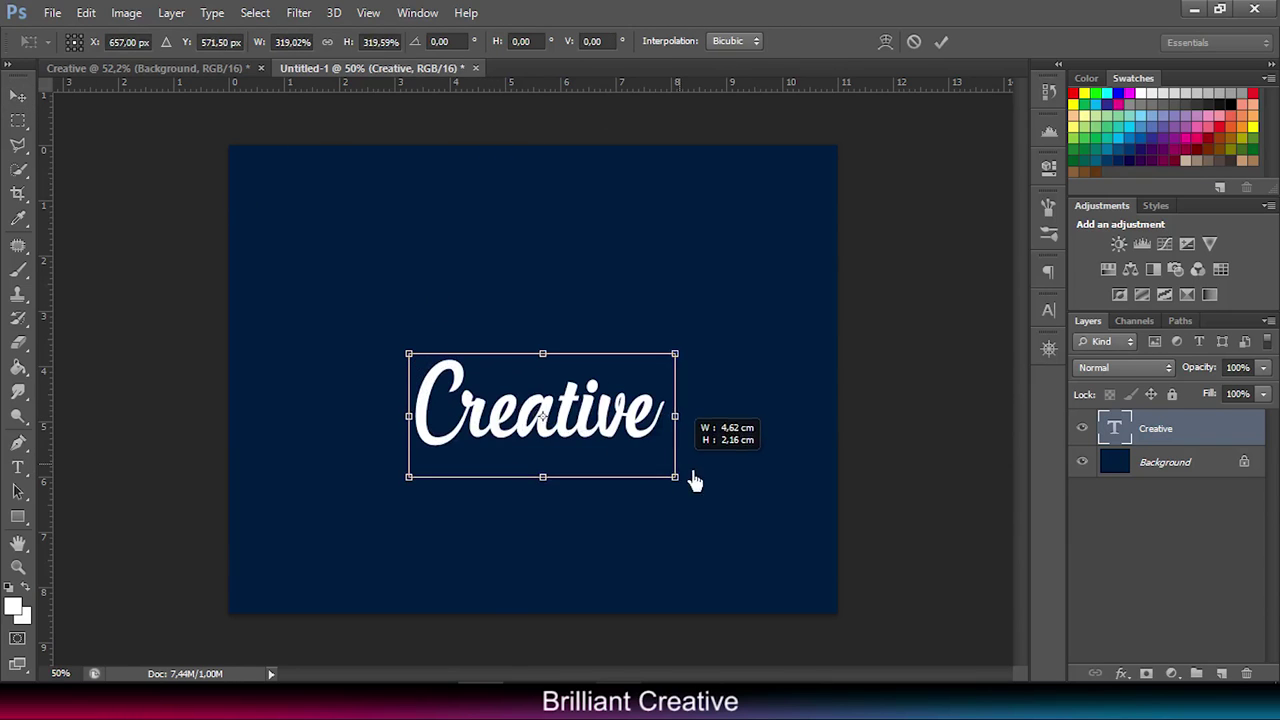
click(941, 42)
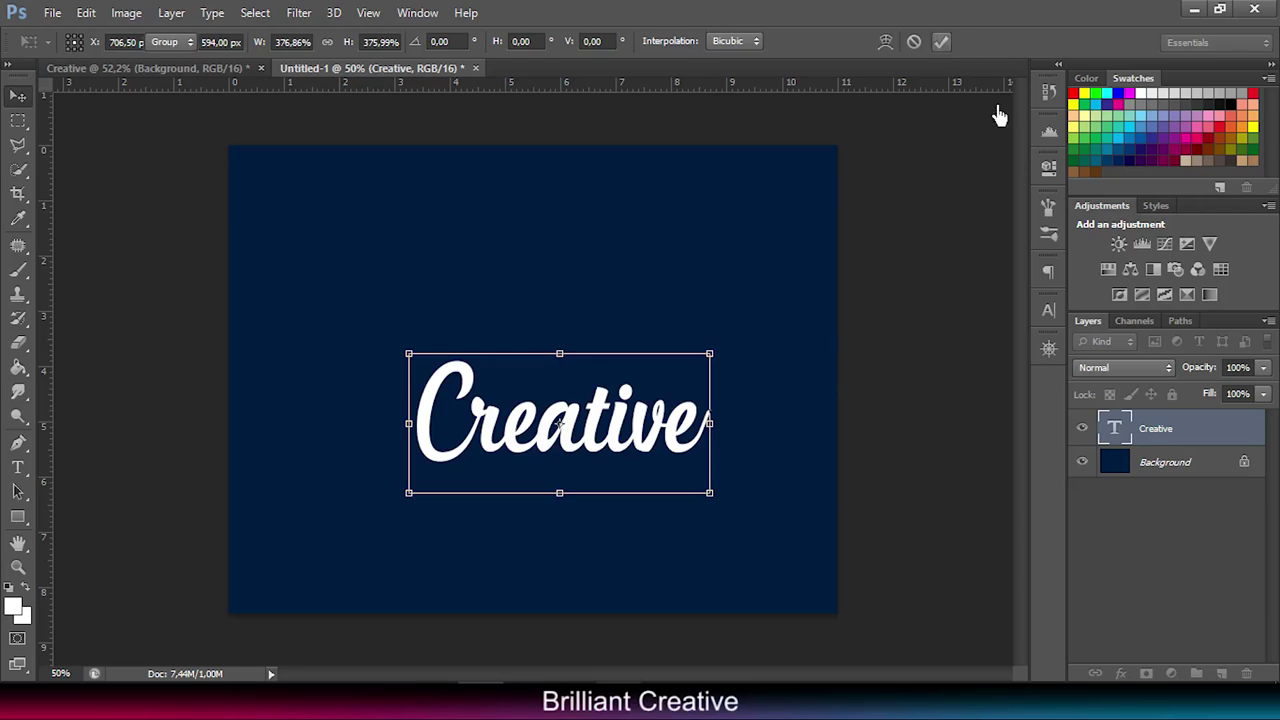
shift+click(1163, 463)
click(467, 41)
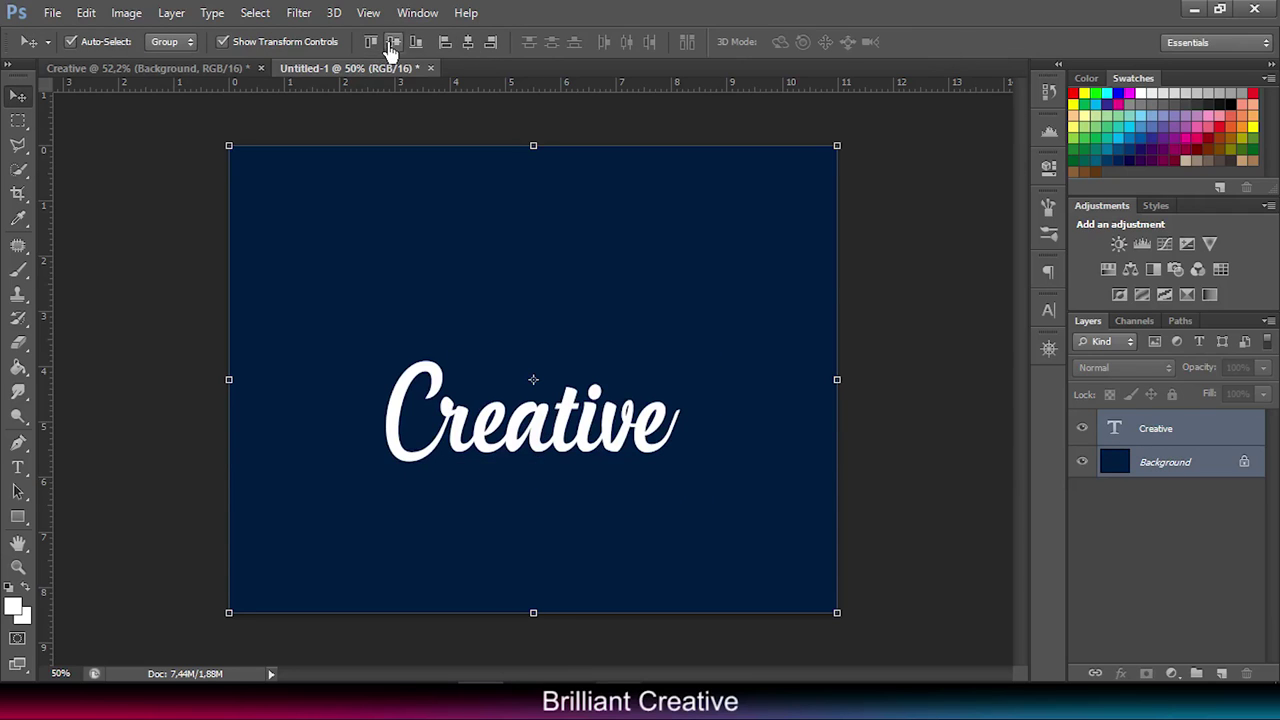
click(393, 41)
click(930, 350)
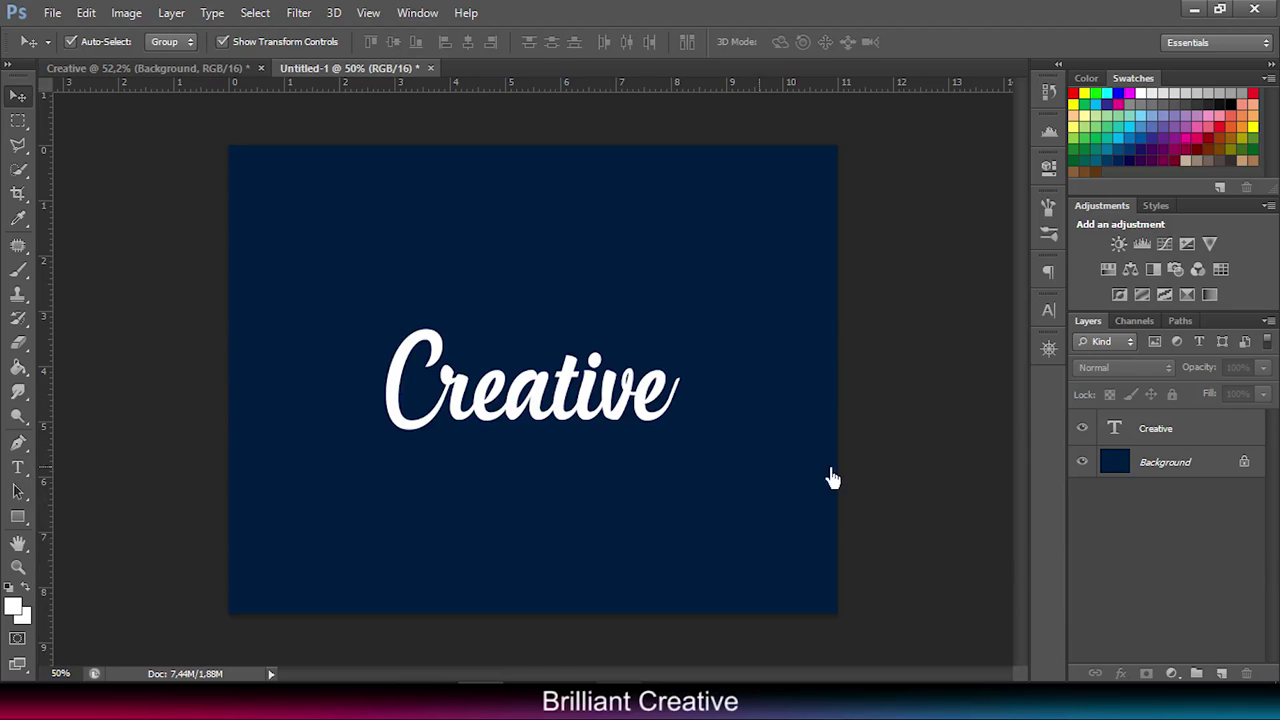
Step: Add Layer 1 above Creative, rasterize the text, and clip Layer 1 to it
click(1143, 432)
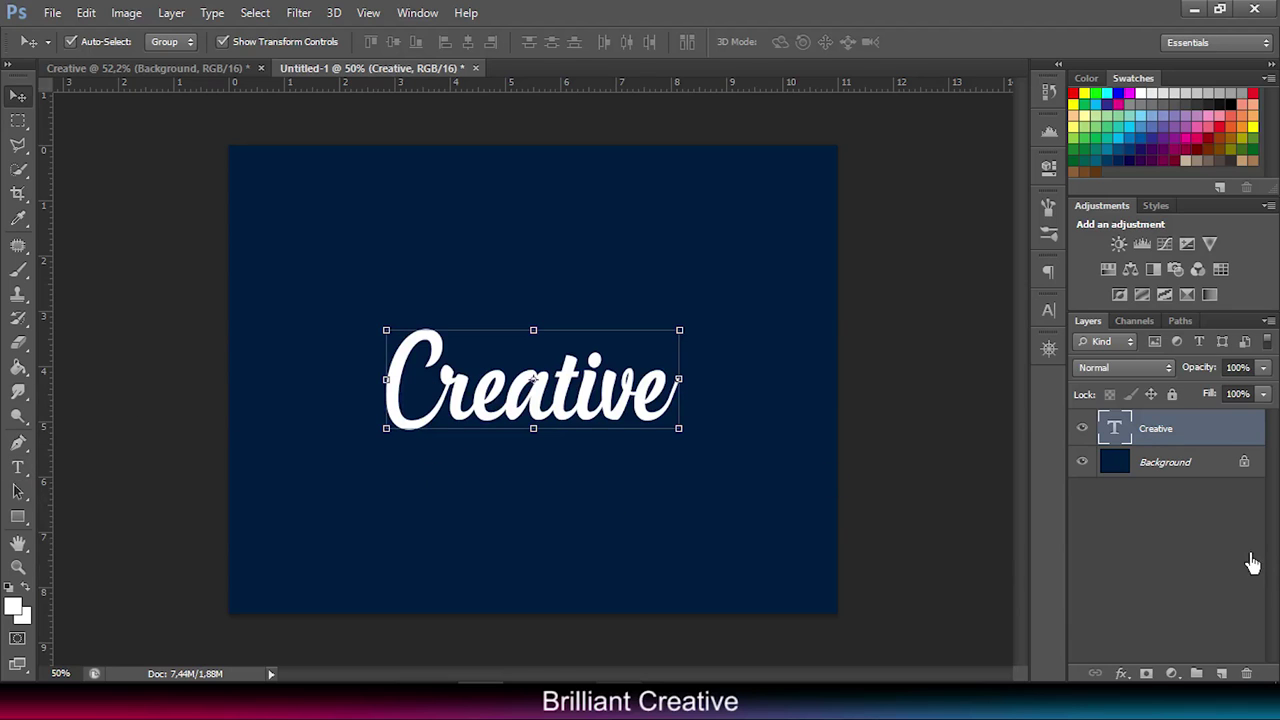
click(1222, 674)
right_click(1162, 468)
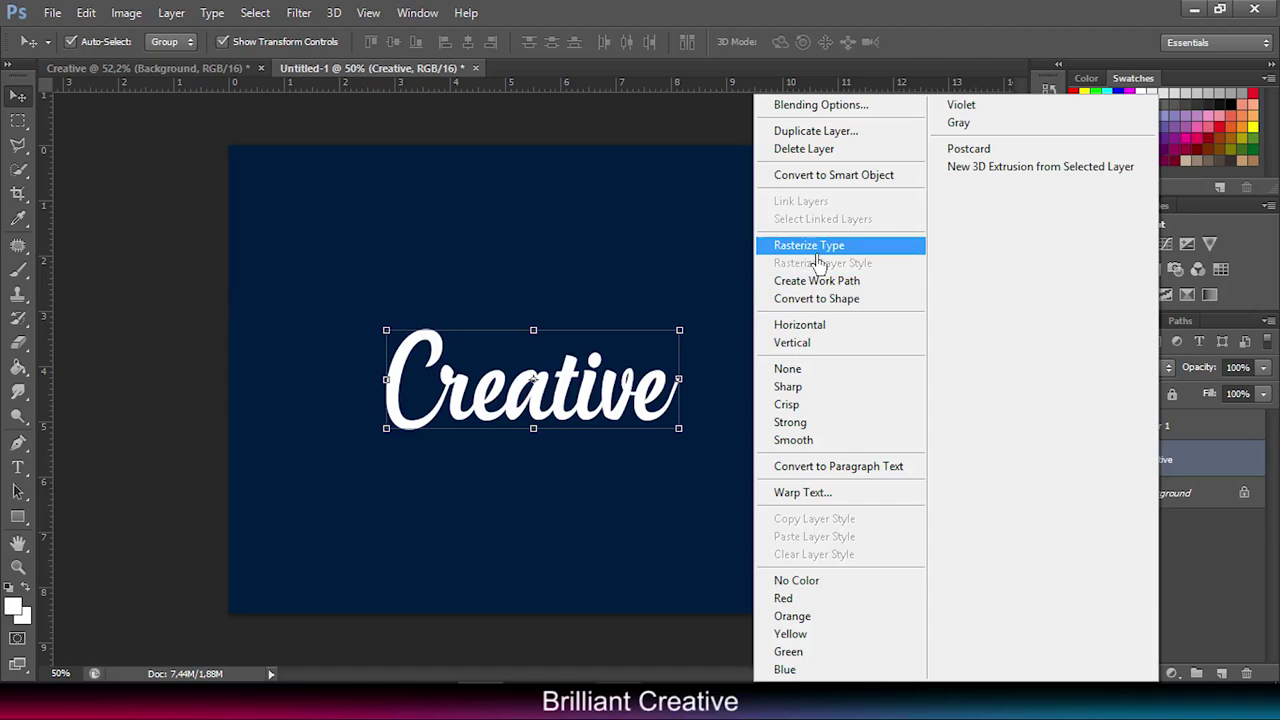
click(818, 248)
right_click(1148, 428)
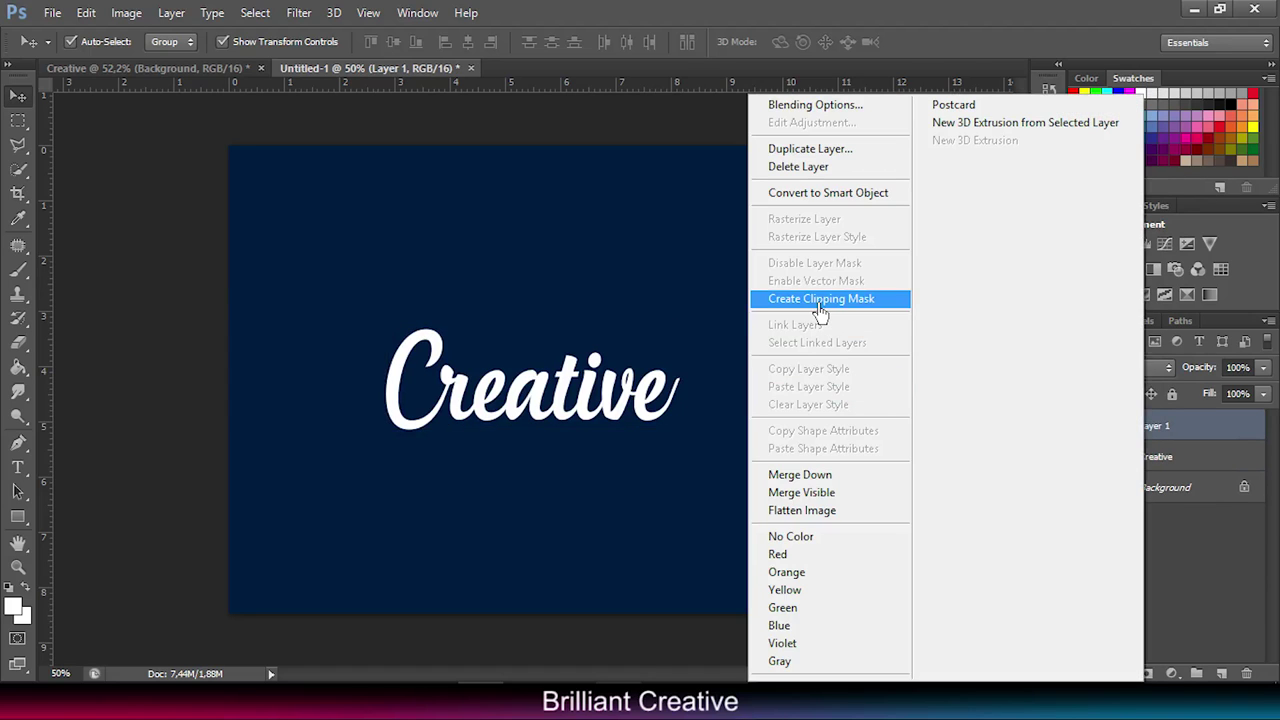
click(818, 298)
click(1048, 352)
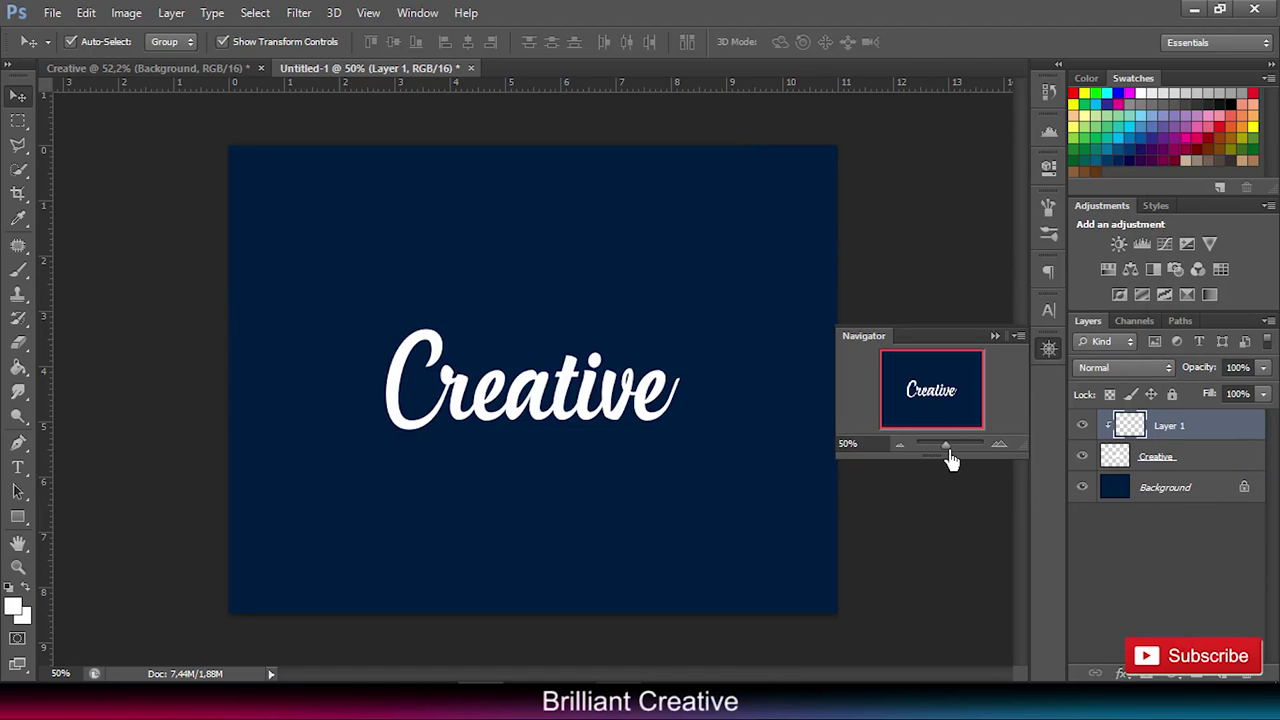
Step: Zoom to about 300% and turn a Pen path around the C–r join into a selection
drag(949, 457, 955, 455)
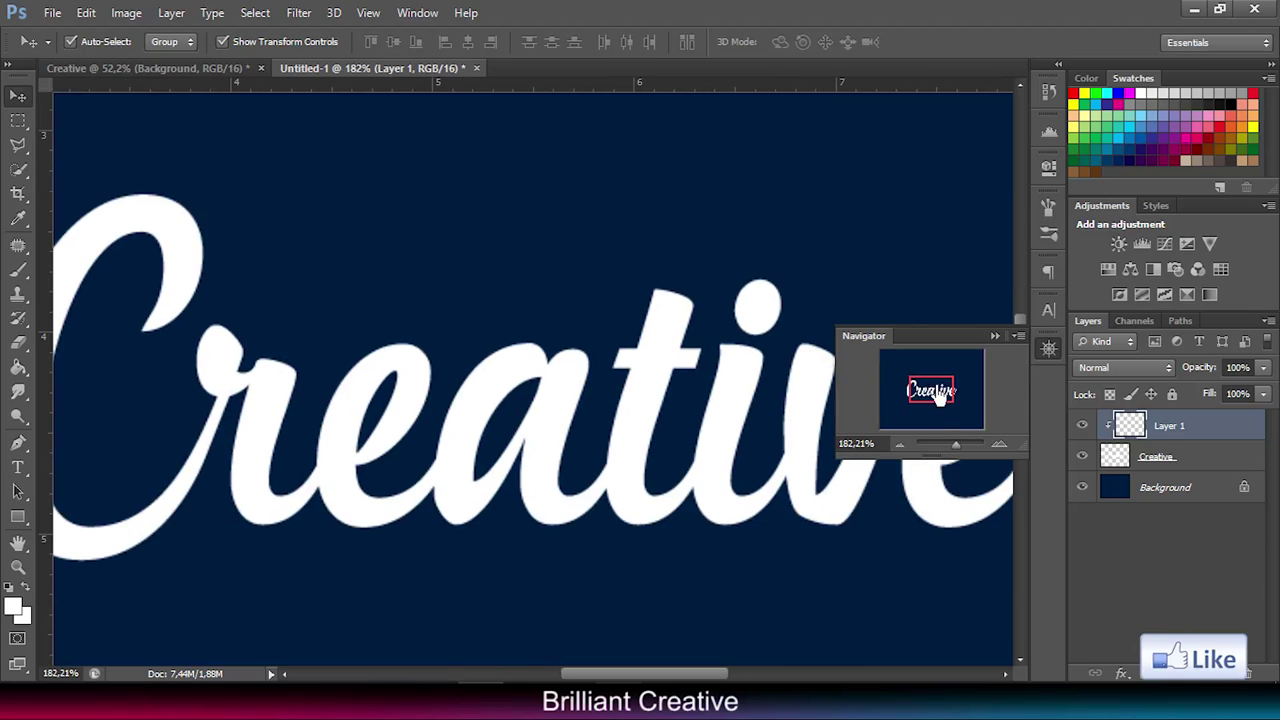
drag(940, 392, 926, 392)
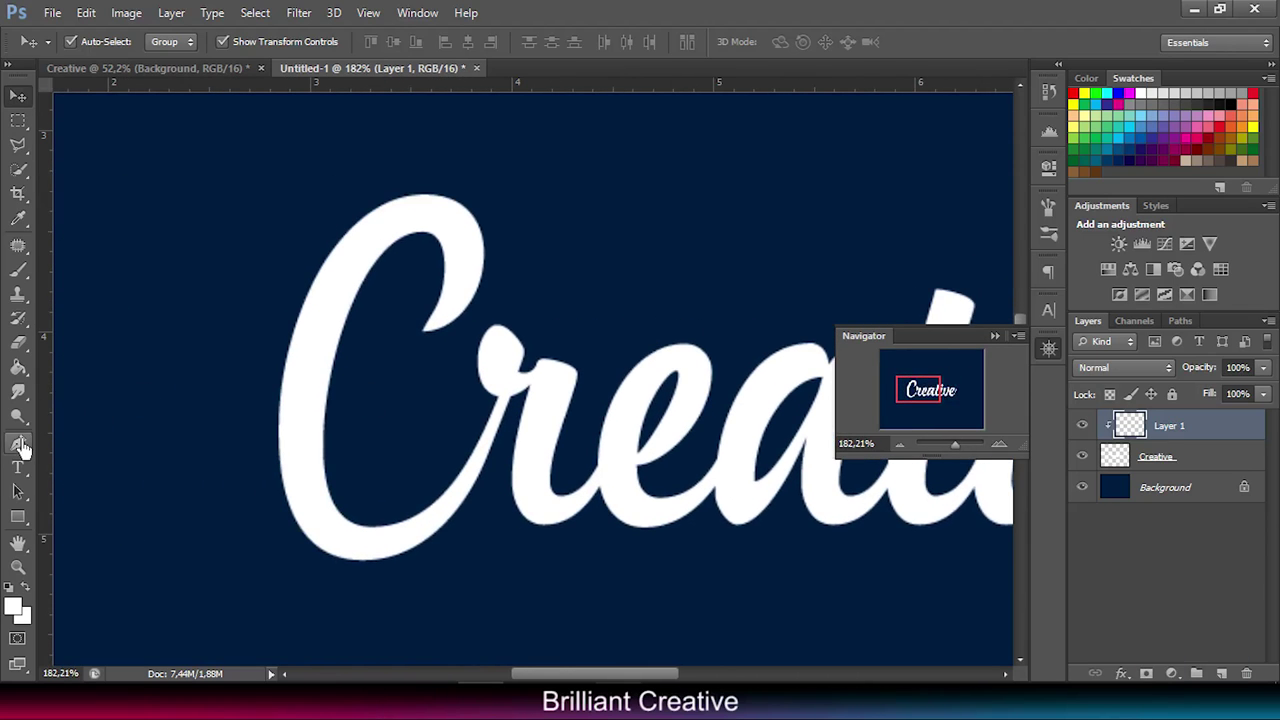
click(19, 443)
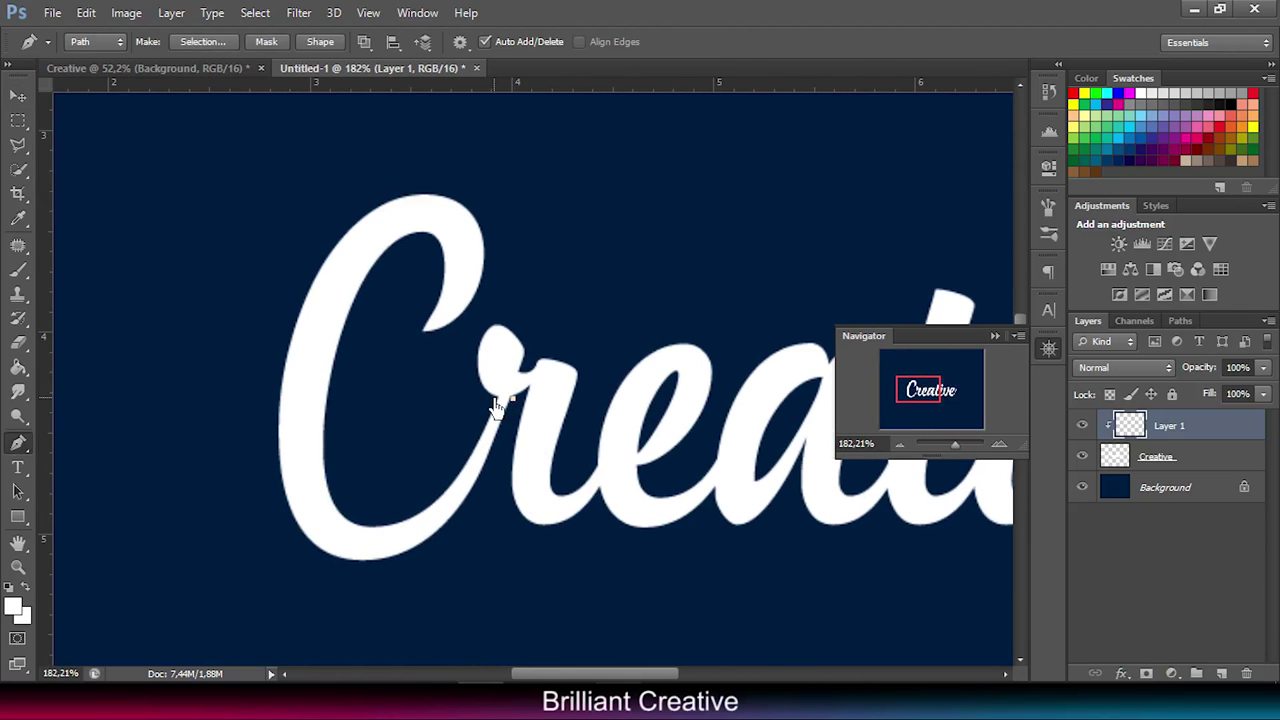
drag(952, 446, 962, 446)
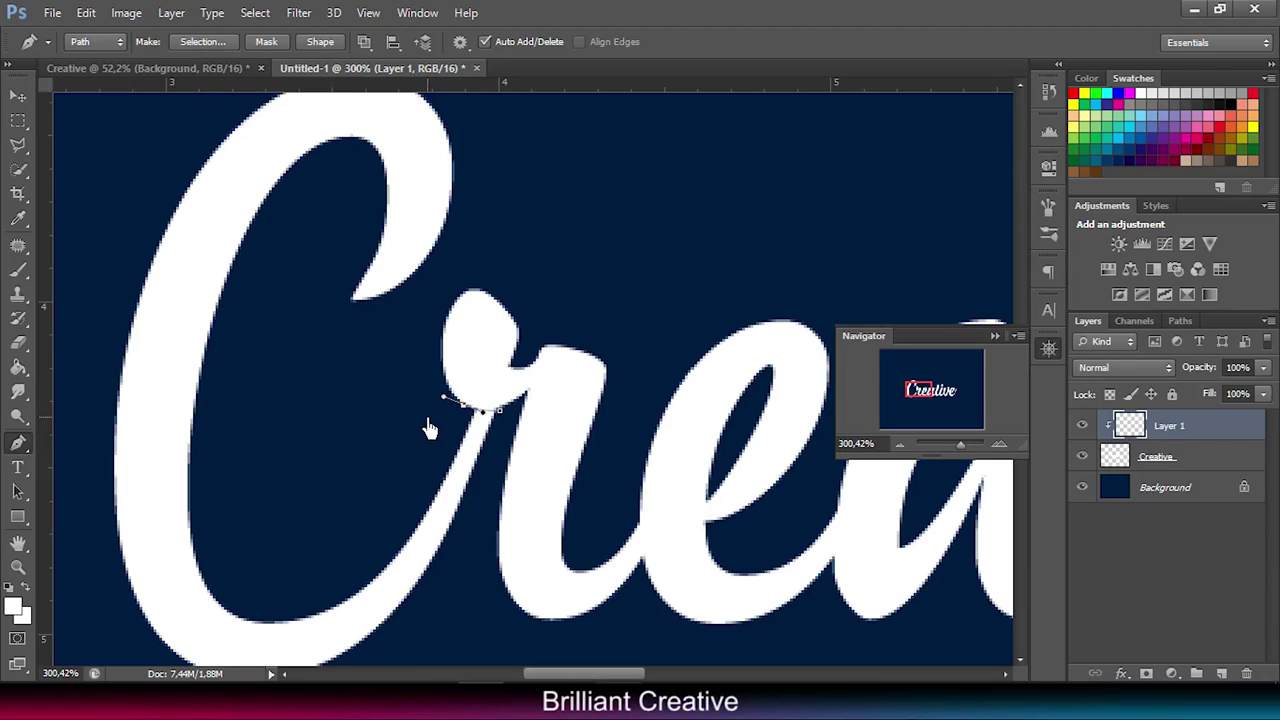
click(441, 601)
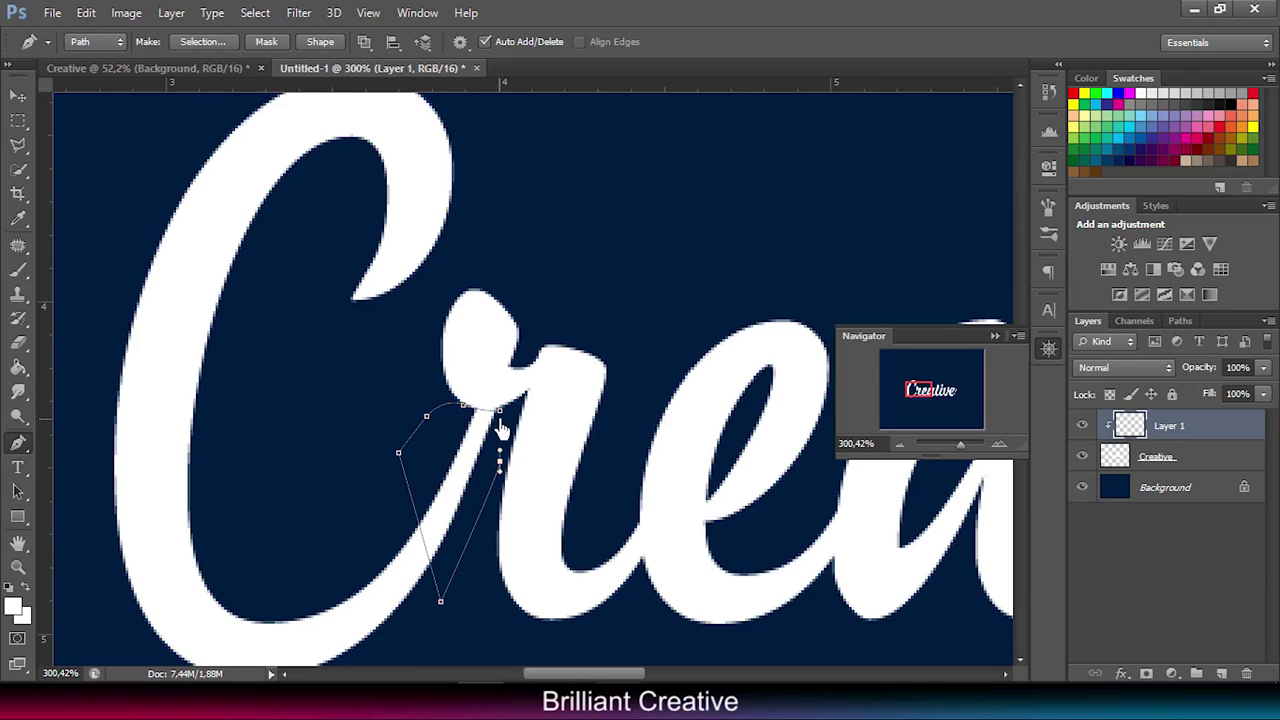
right_click(454, 444)
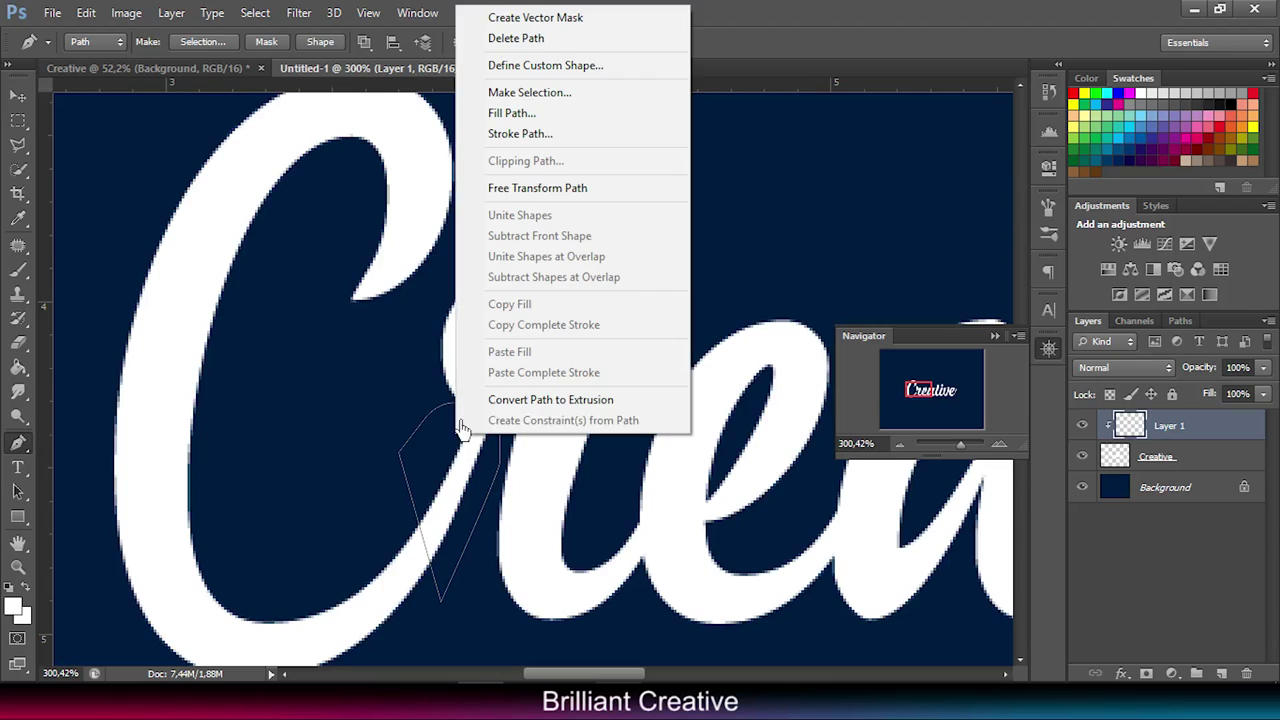
click(530, 93)
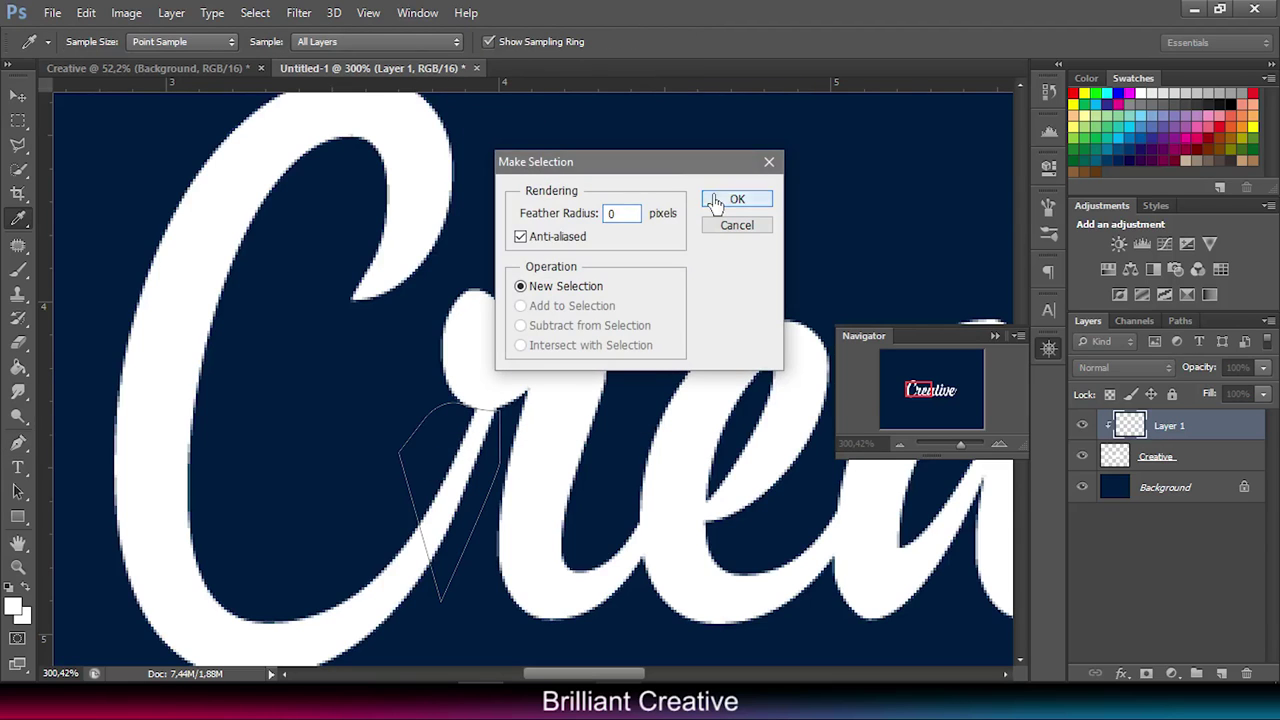
click(737, 199)
Step: Set navy as foreground and a soft round 79 px brush at 12% hardness
click(14, 606)
click(280, 437)
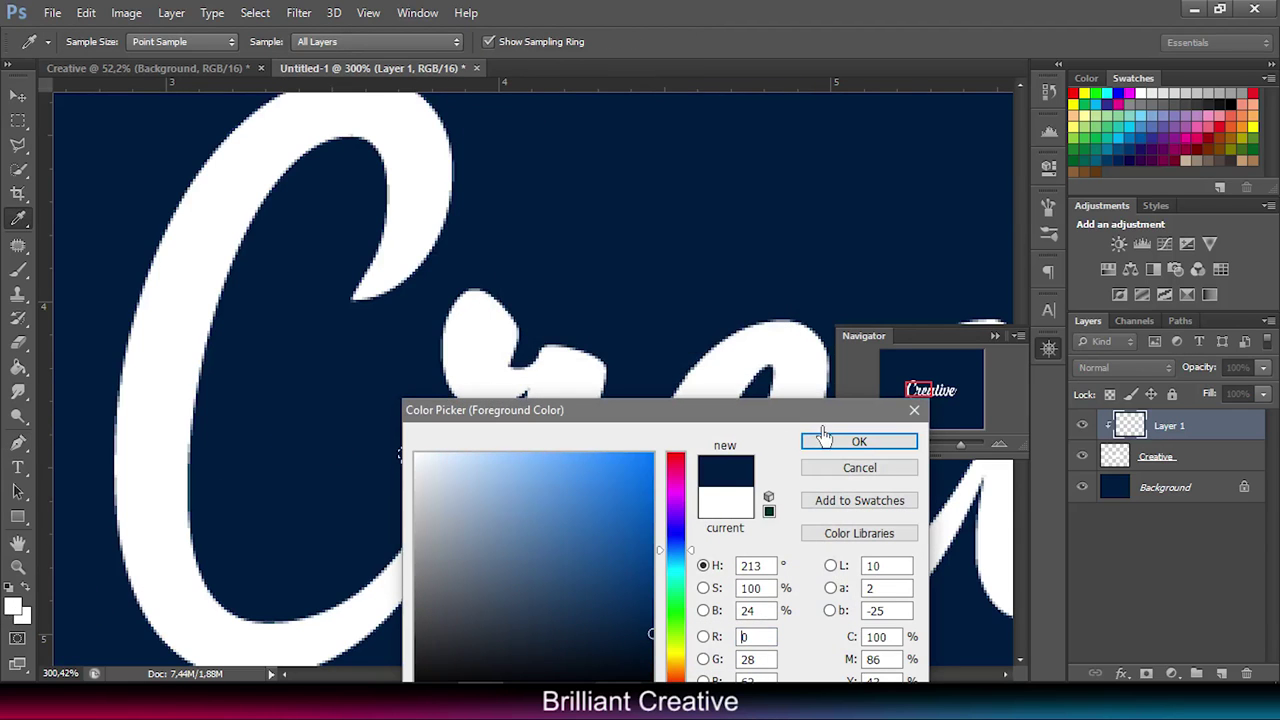
click(859, 441)
click(22, 272)
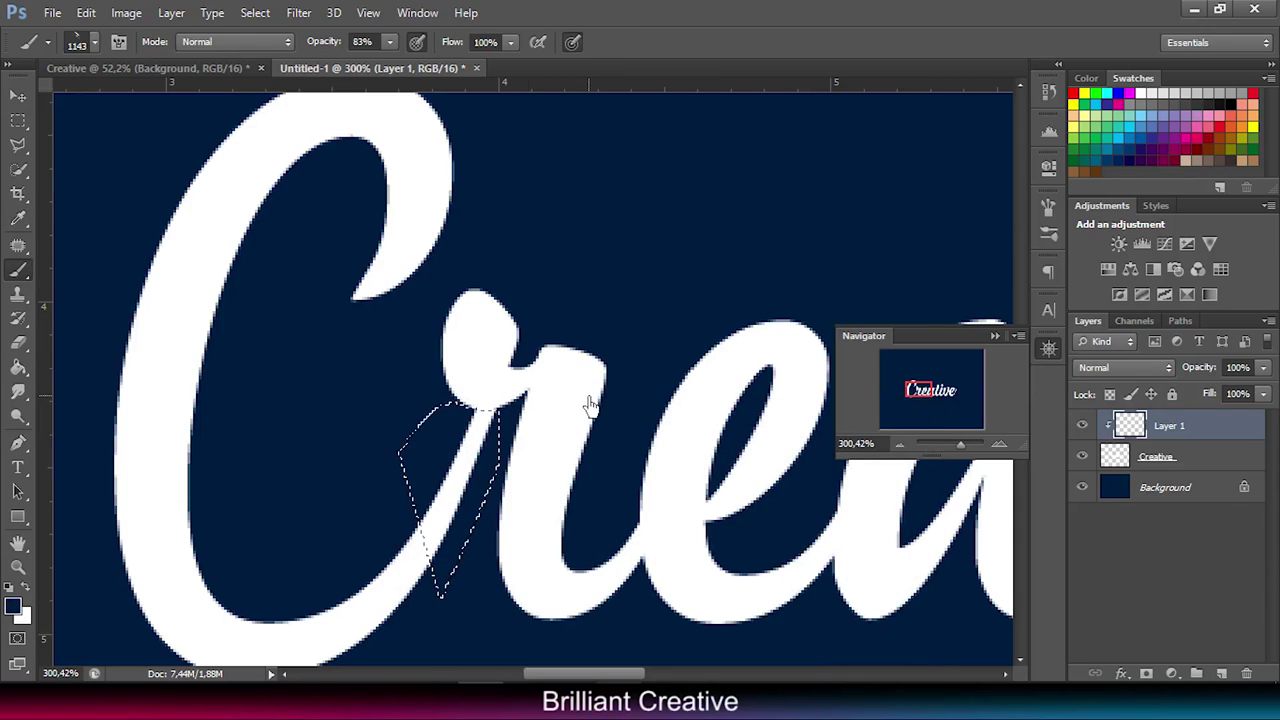
click(82, 42)
drag(212, 212, 213, 172)
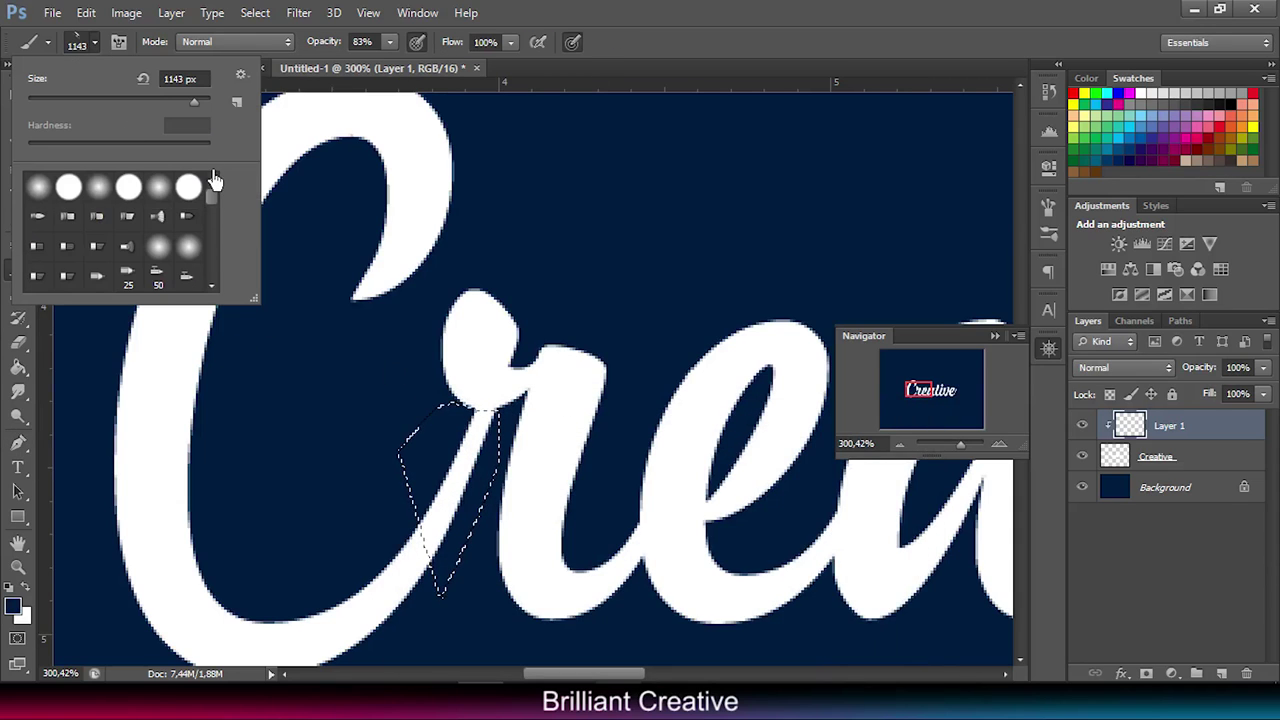
click(68, 187)
drag(146, 146, 53, 148)
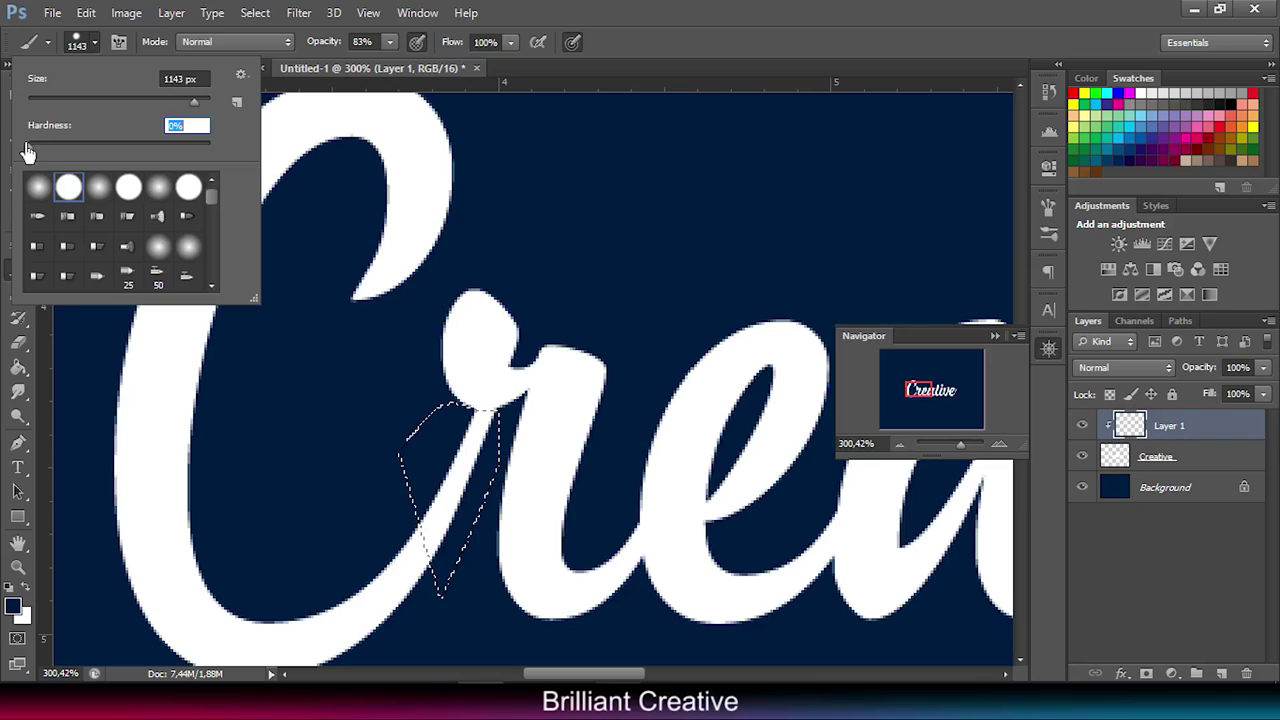
click(100, 101)
click(500, 378)
Step: Paint a soft navy shadow inside the selection on the r, then deselect
drag(500, 378, 575, 378)
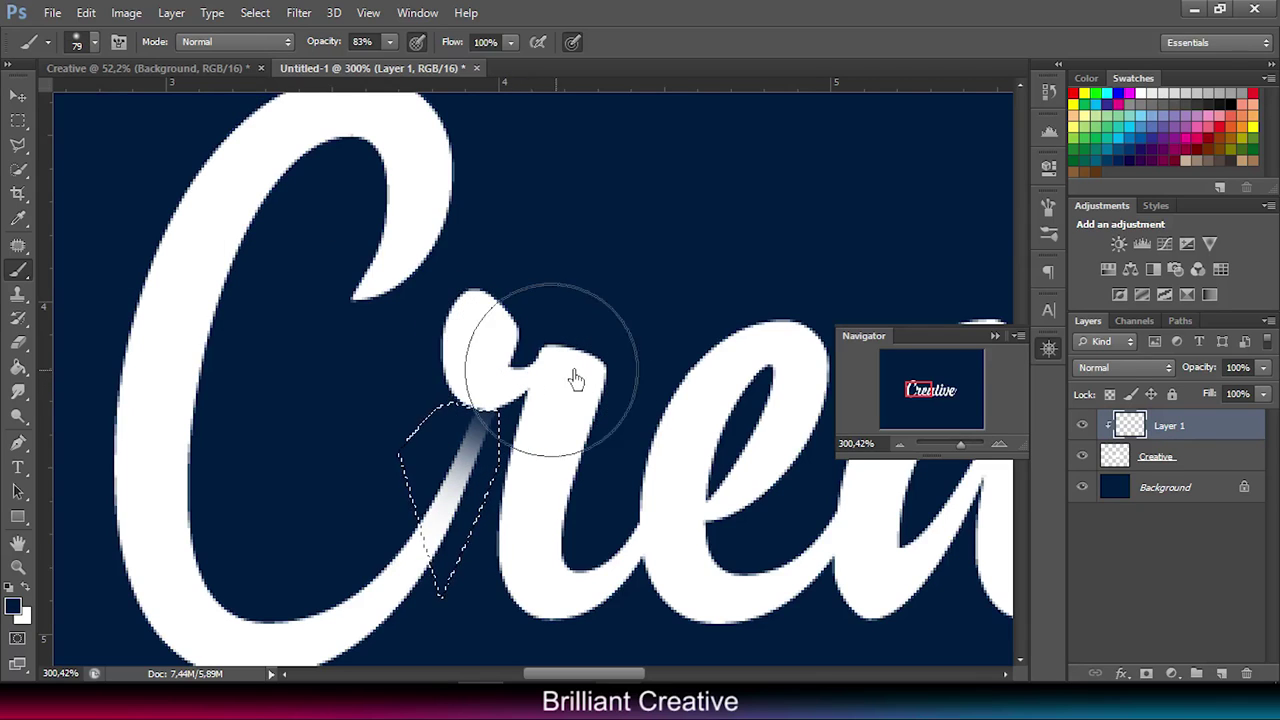
key(ctrl+d)
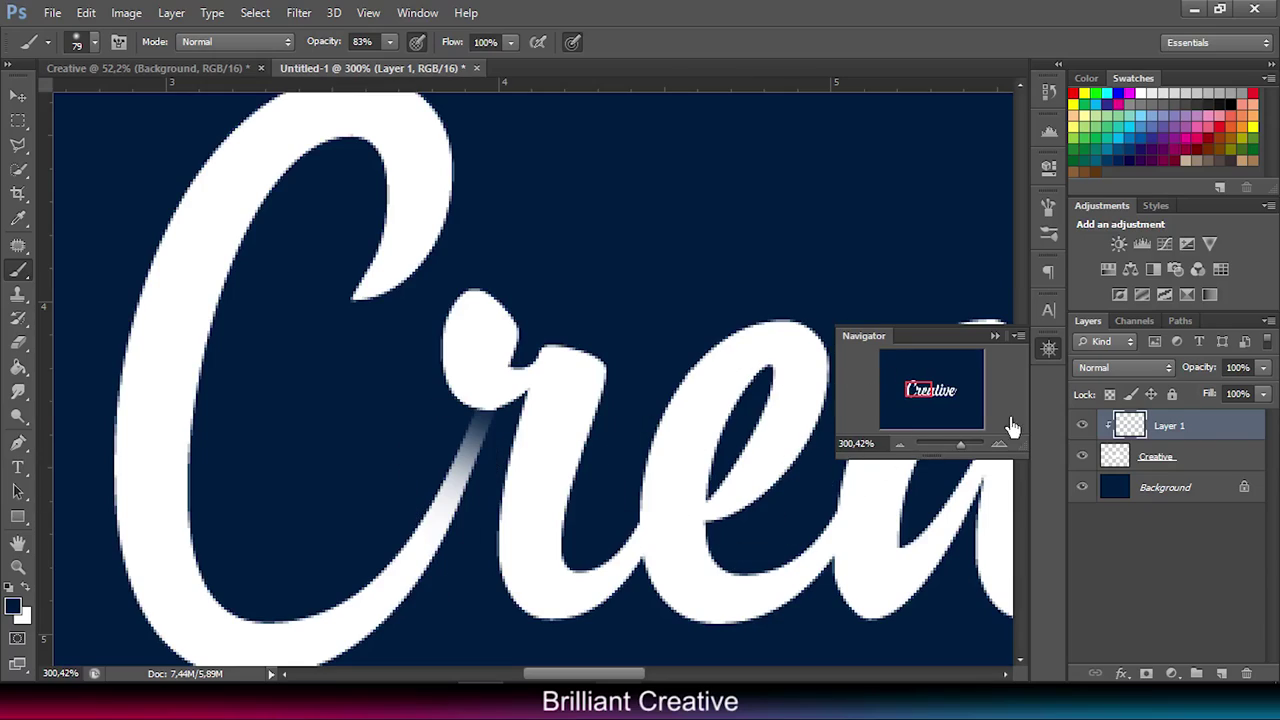
drag(968, 452, 956, 449)
drag(934, 405, 924, 405)
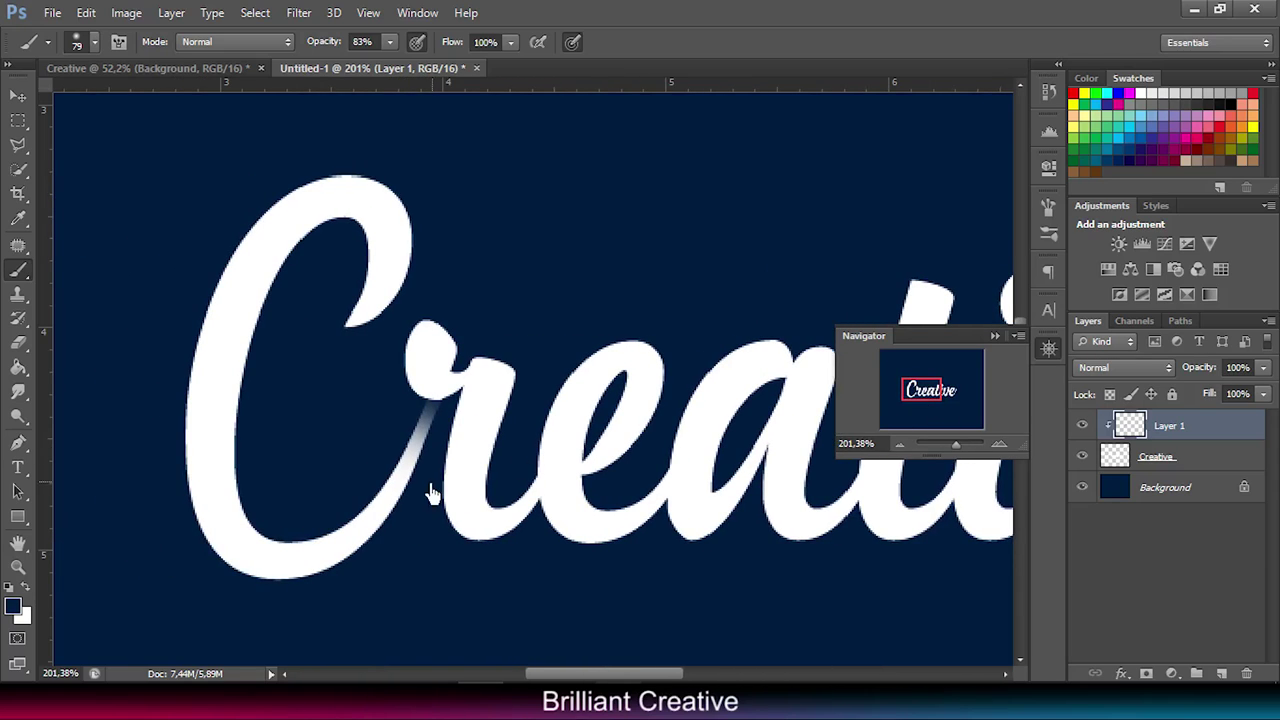
Step: Outline the r–e join with the Pen, make it a selection, paint soft navy shading, deselect
click(18, 443)
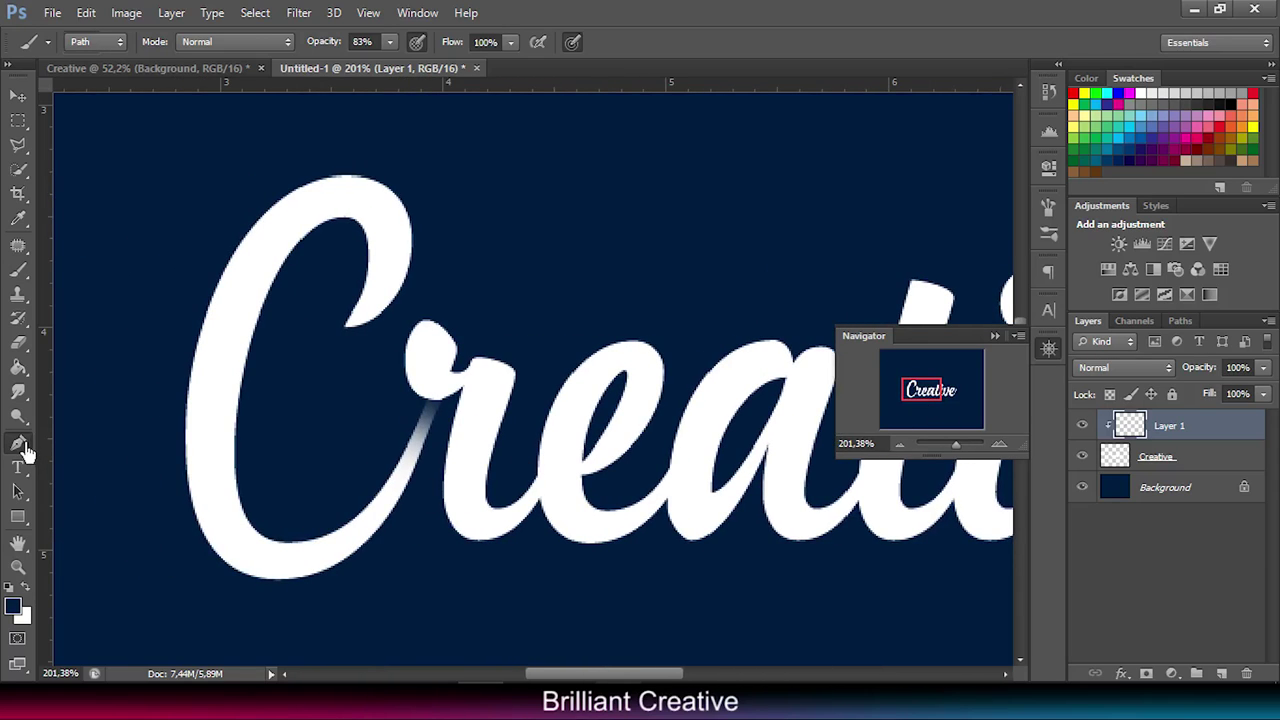
click(540, 488)
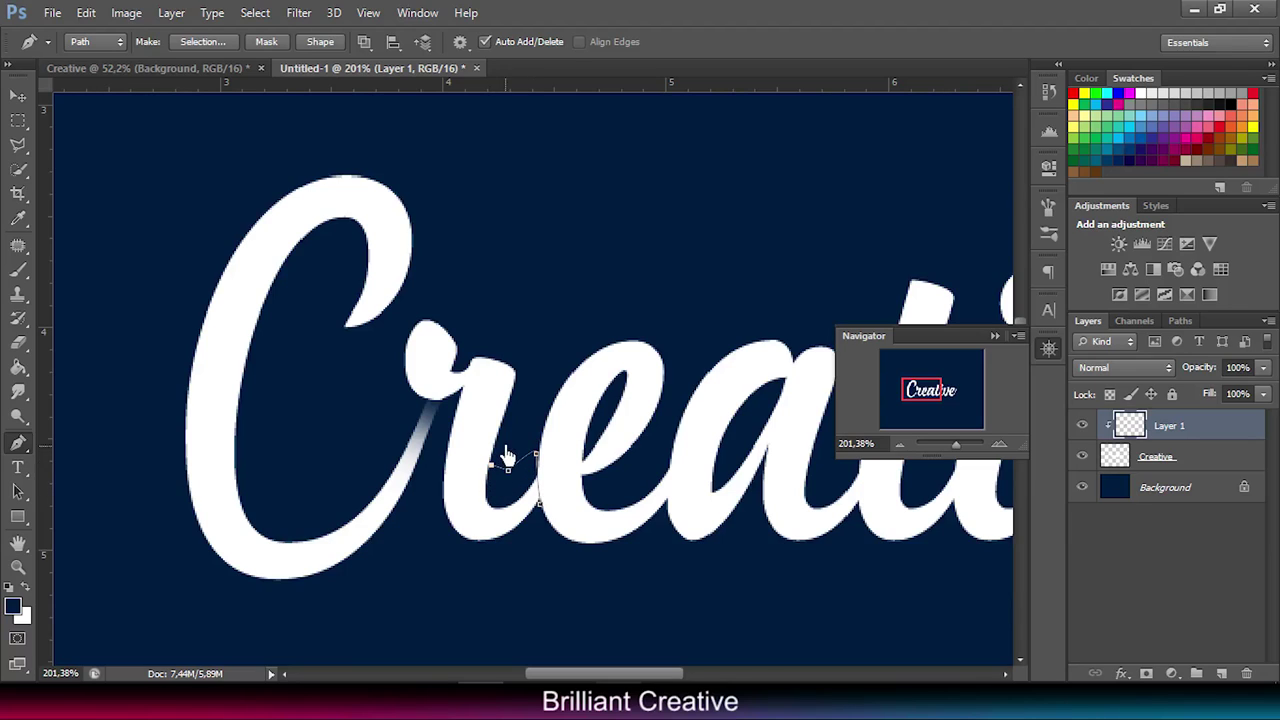
click(472, 582)
click(543, 540)
right_click(527, 528)
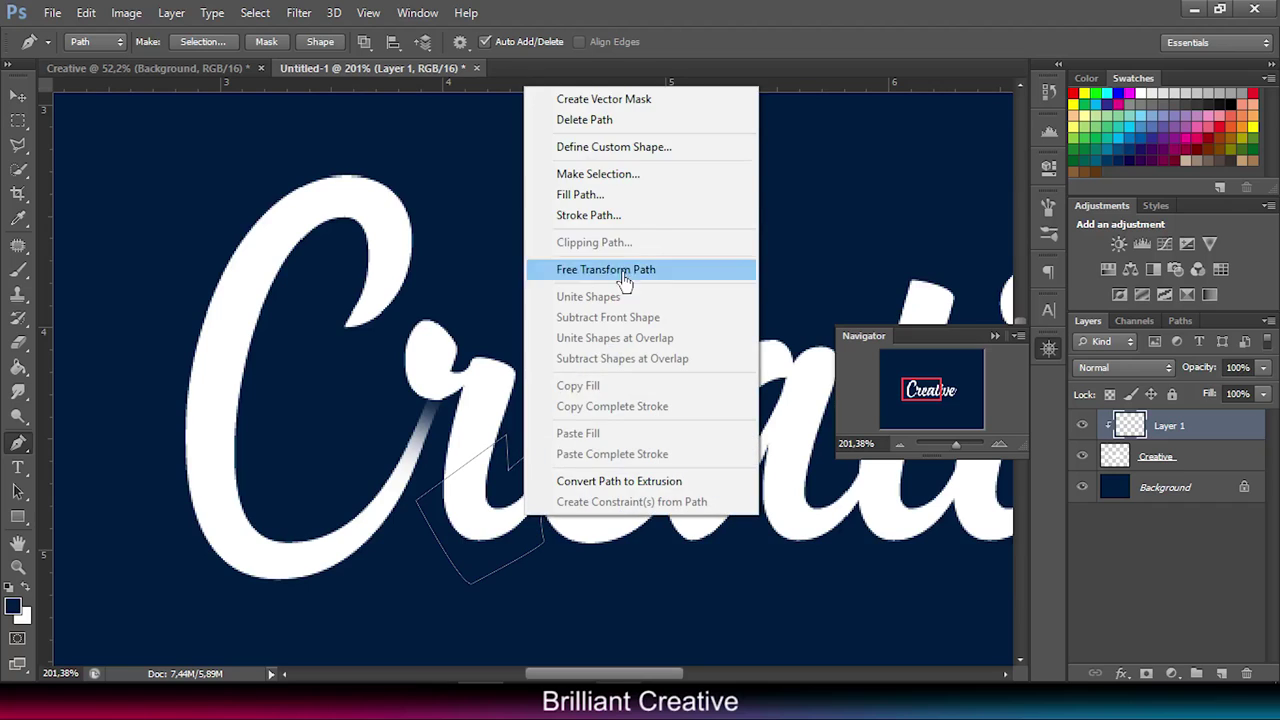
click(628, 180)
click(737, 199)
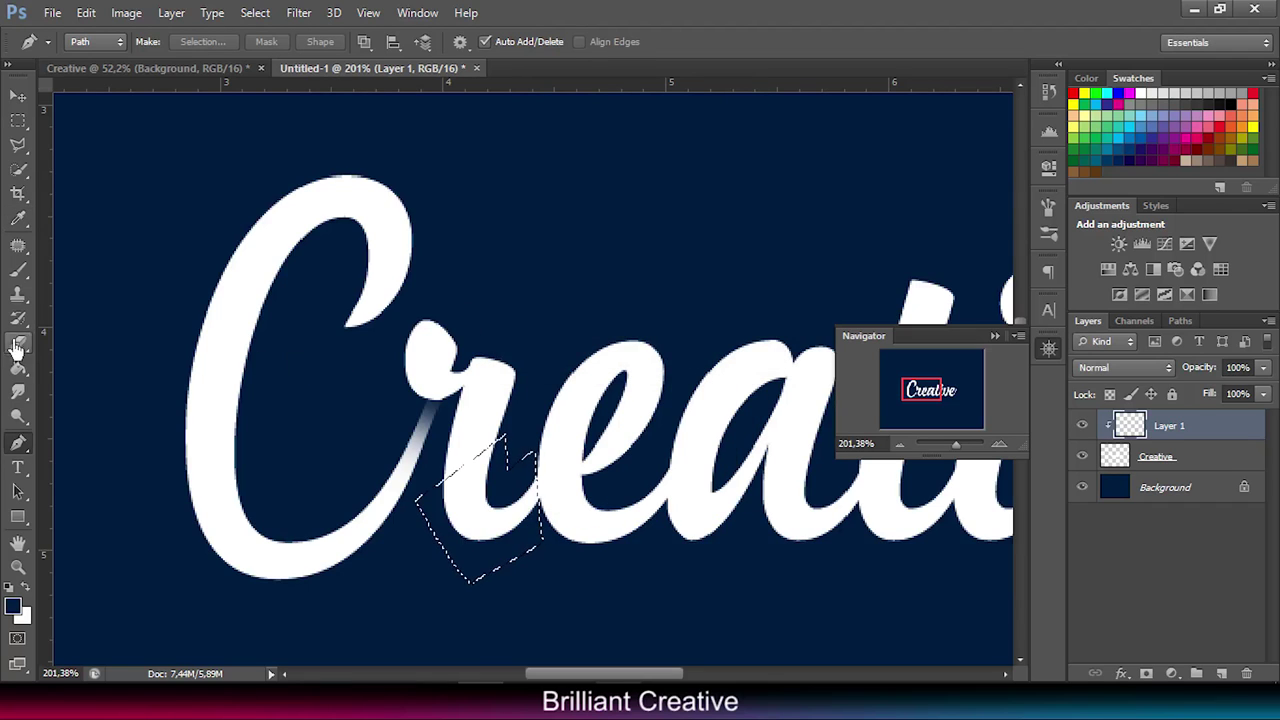
click(18, 270)
mouse_move(578, 492)
mouse_down()
mouse_move(586, 500)
mouse_move(571, 506)
mouse_up()
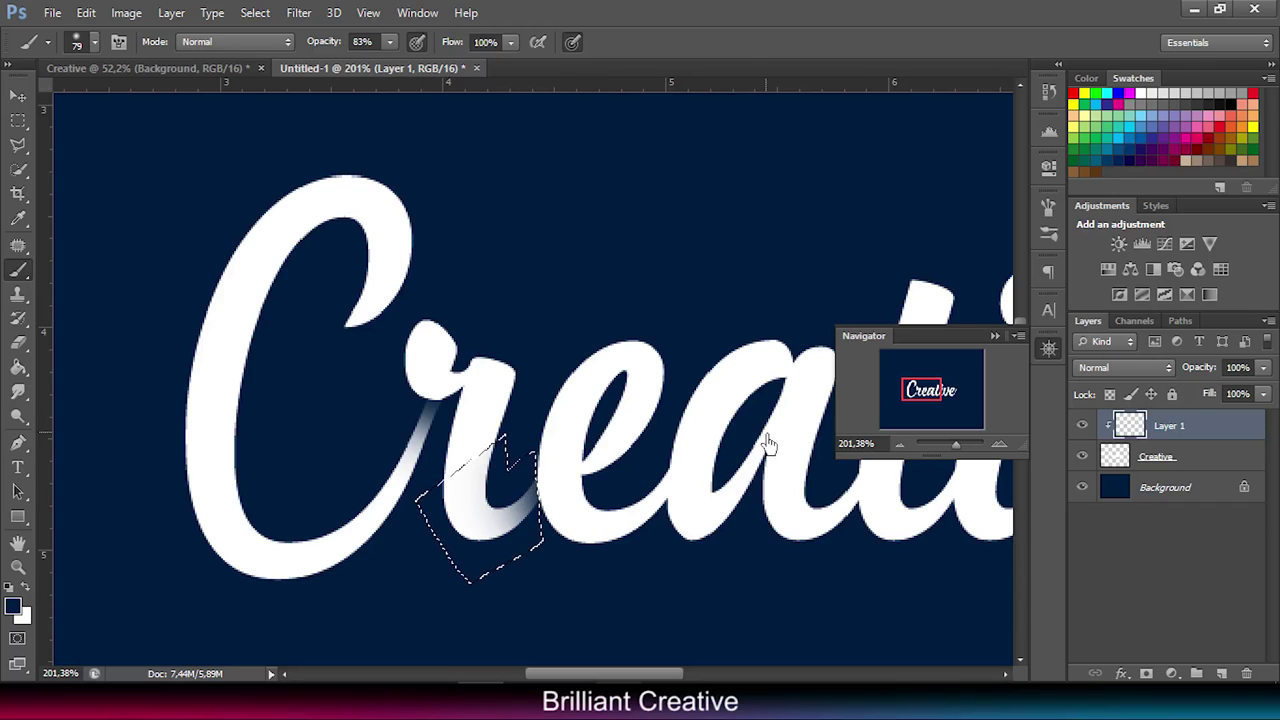
key(ctrl+d)
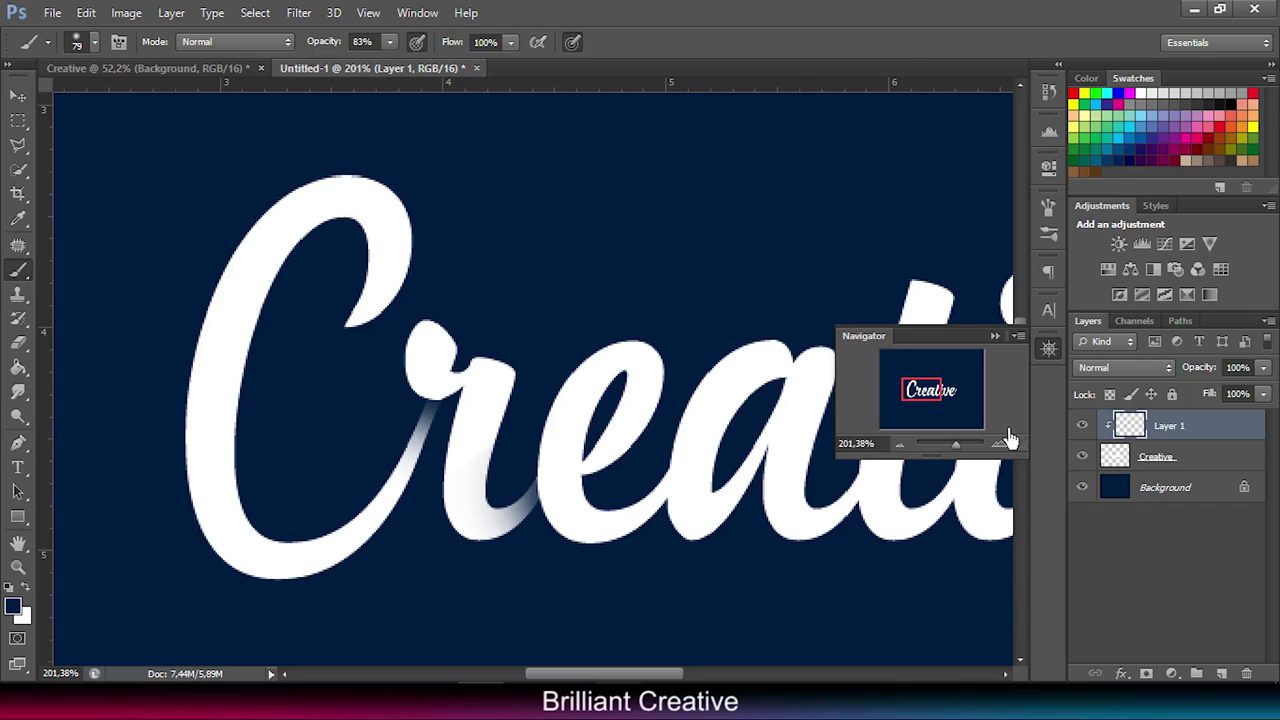
Step: Shade the e's crossing through a Pen-made selection with the soft brush, then deselect
click(18, 443)
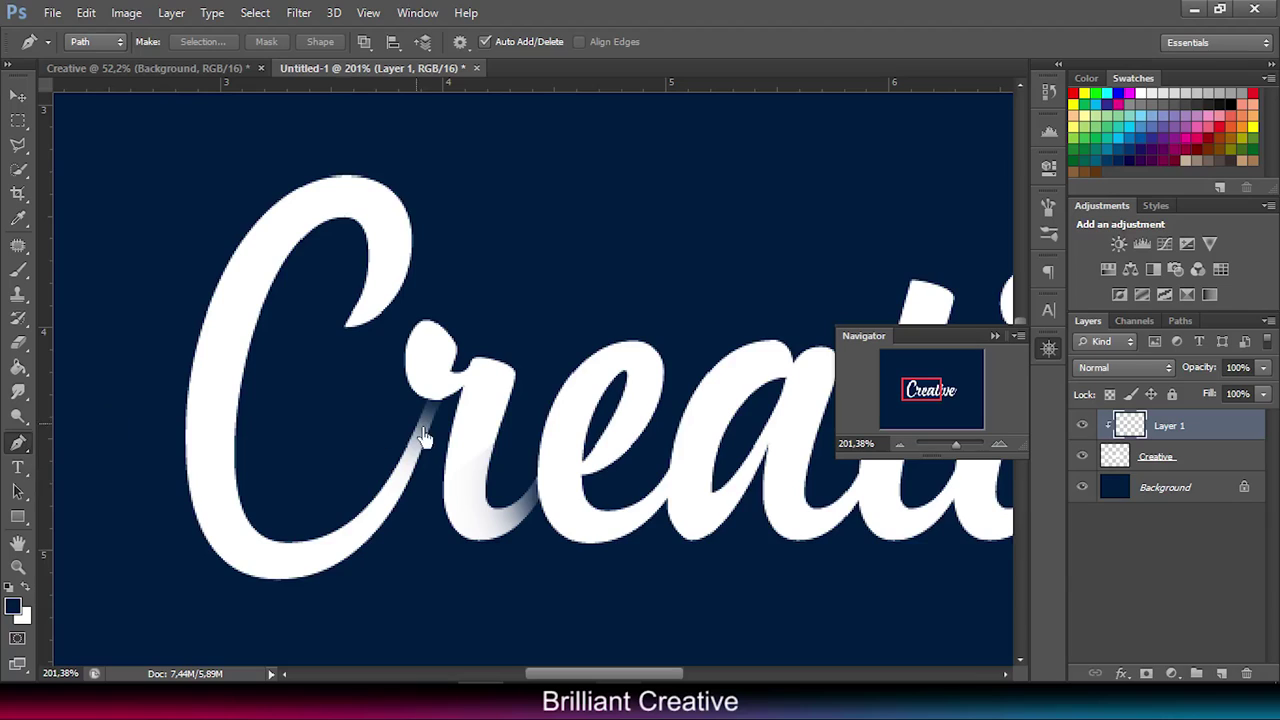
click(582, 484)
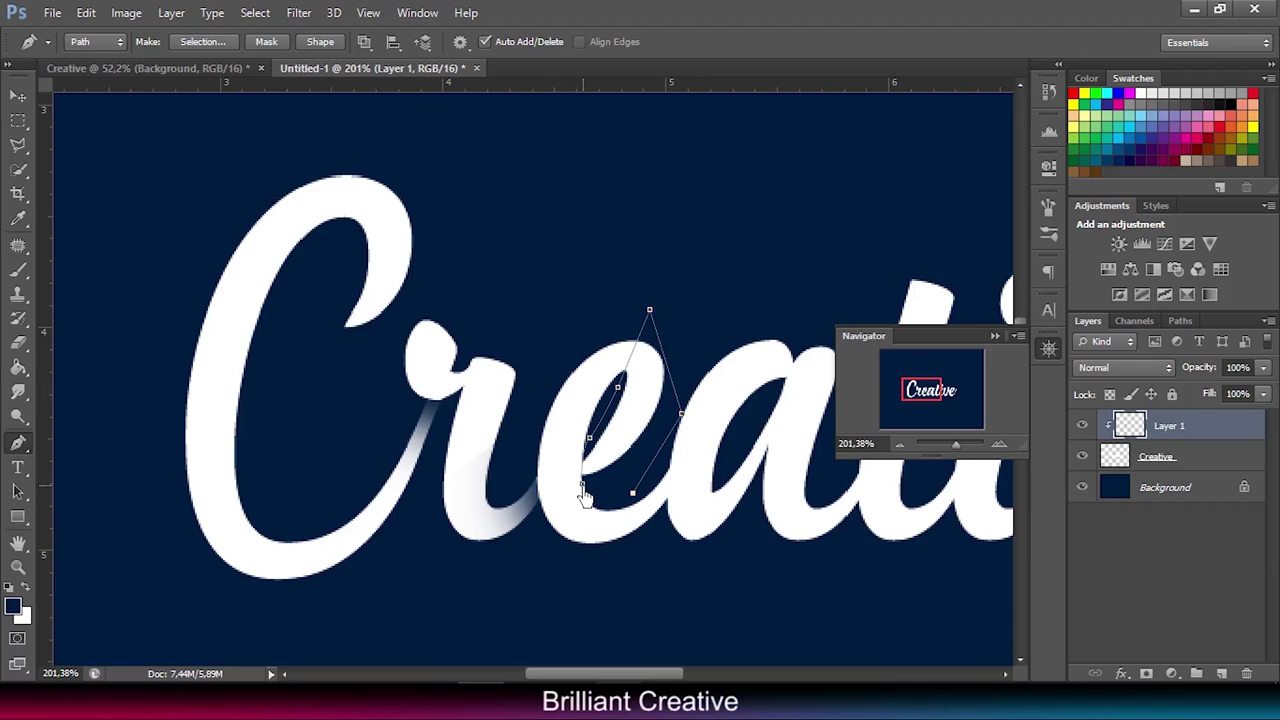
right_click(627, 465)
click(711, 121)
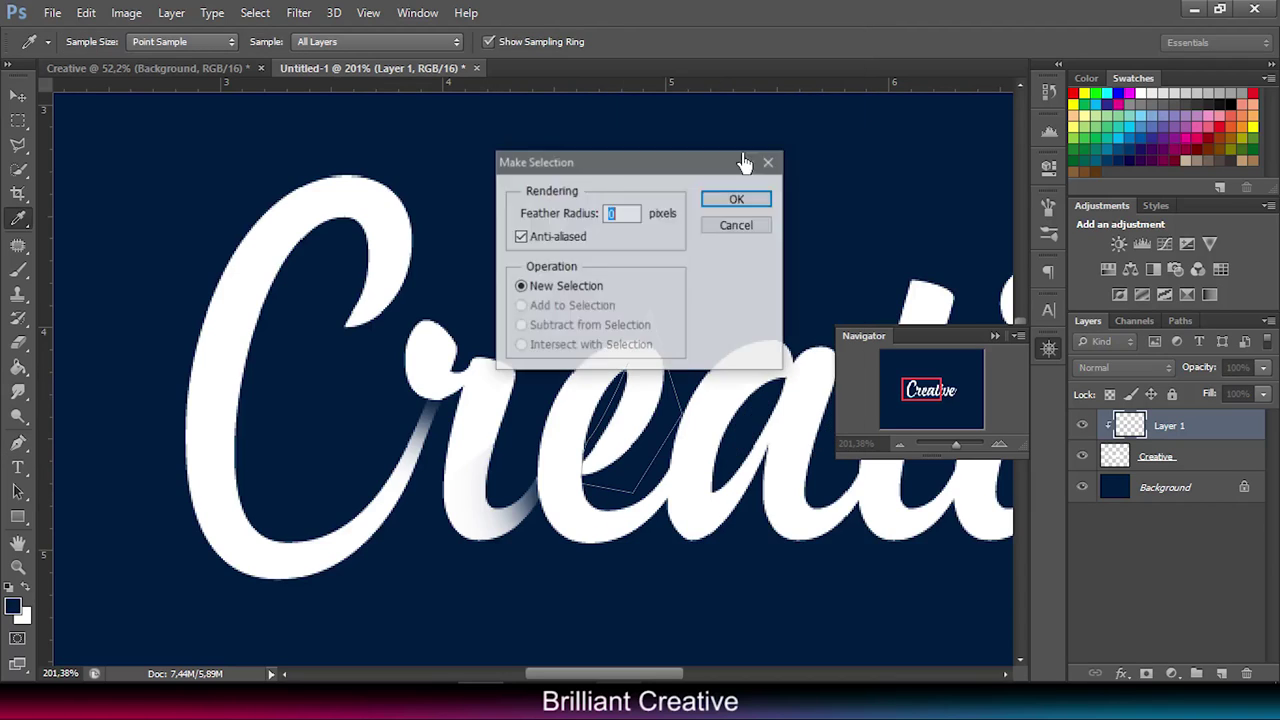
click(738, 200)
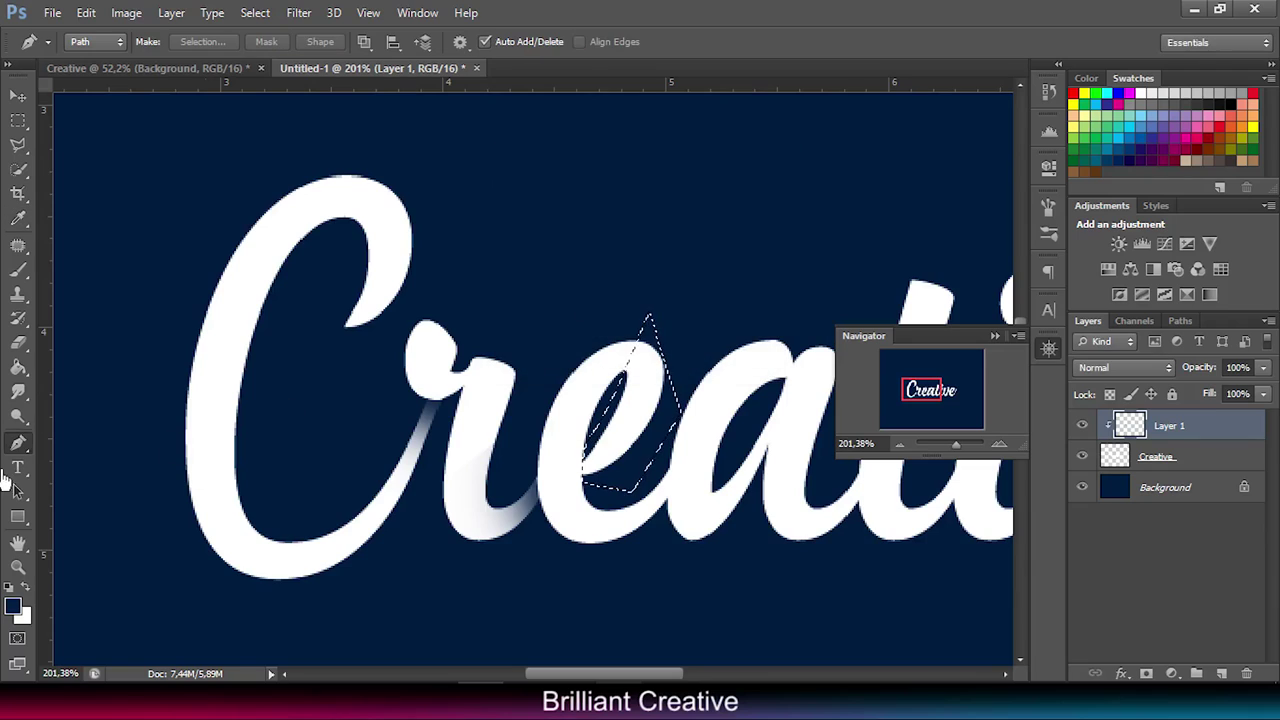
click(17, 270)
drag(587, 475, 566, 471)
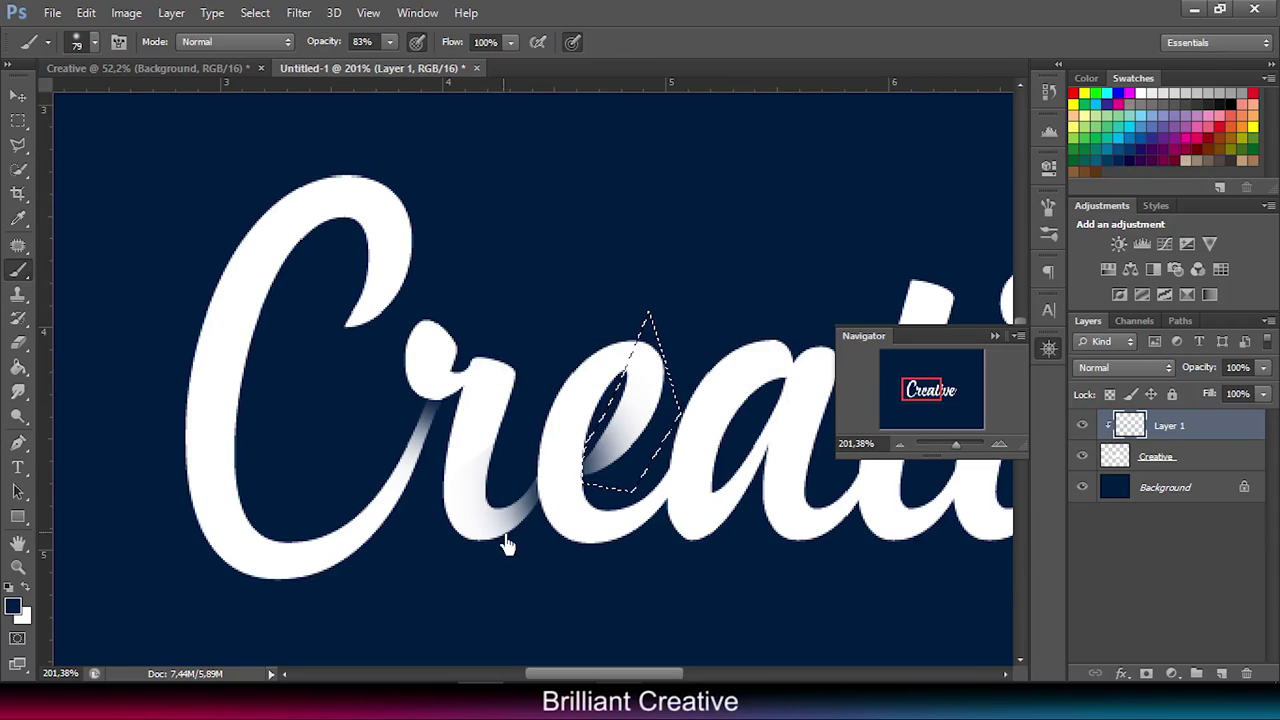
key(ctrl+d)
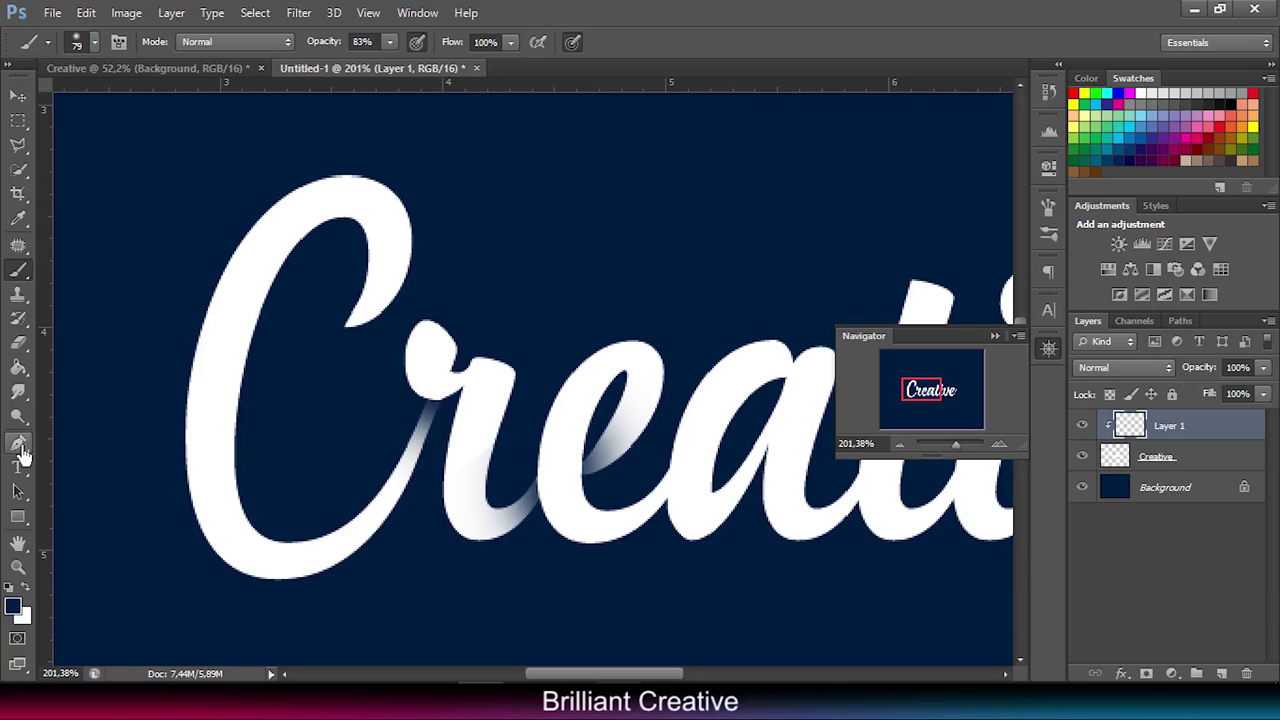
Step: Outline the base of the e as a selection, then deselect it
click(18, 445)
click(665, 507)
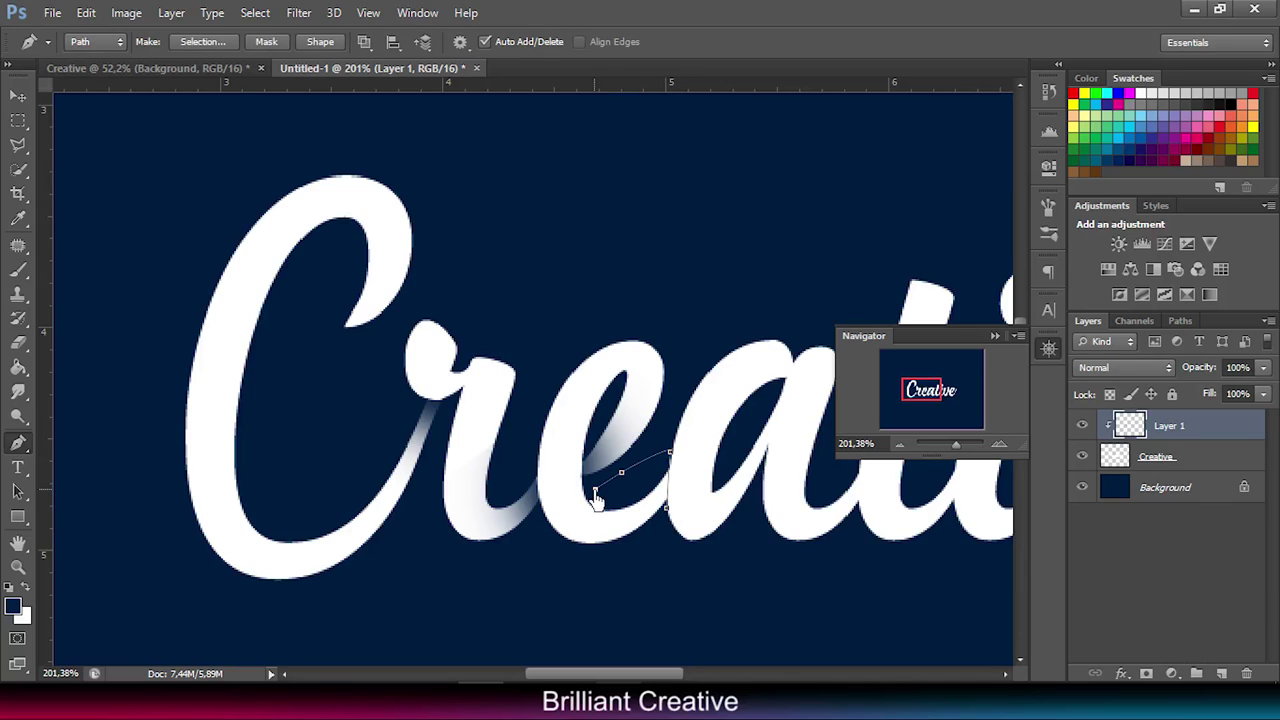
right_click(665, 515)
click(700, 164)
click(738, 200)
click(18, 270)
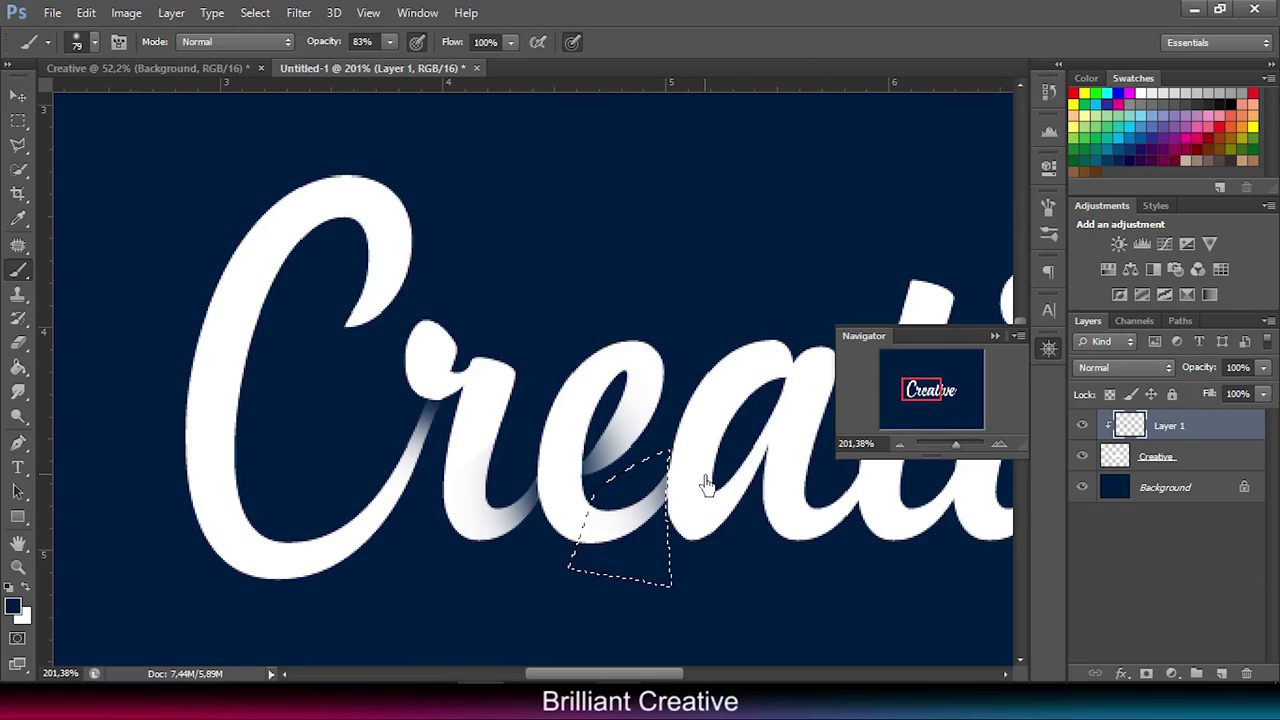
key(ctrl+d)
mouse_move(957, 452)
mouse_down()
mouse_move(943, 449)
mouse_move(957, 452)
mouse_move(938, 410)
mouse_up()
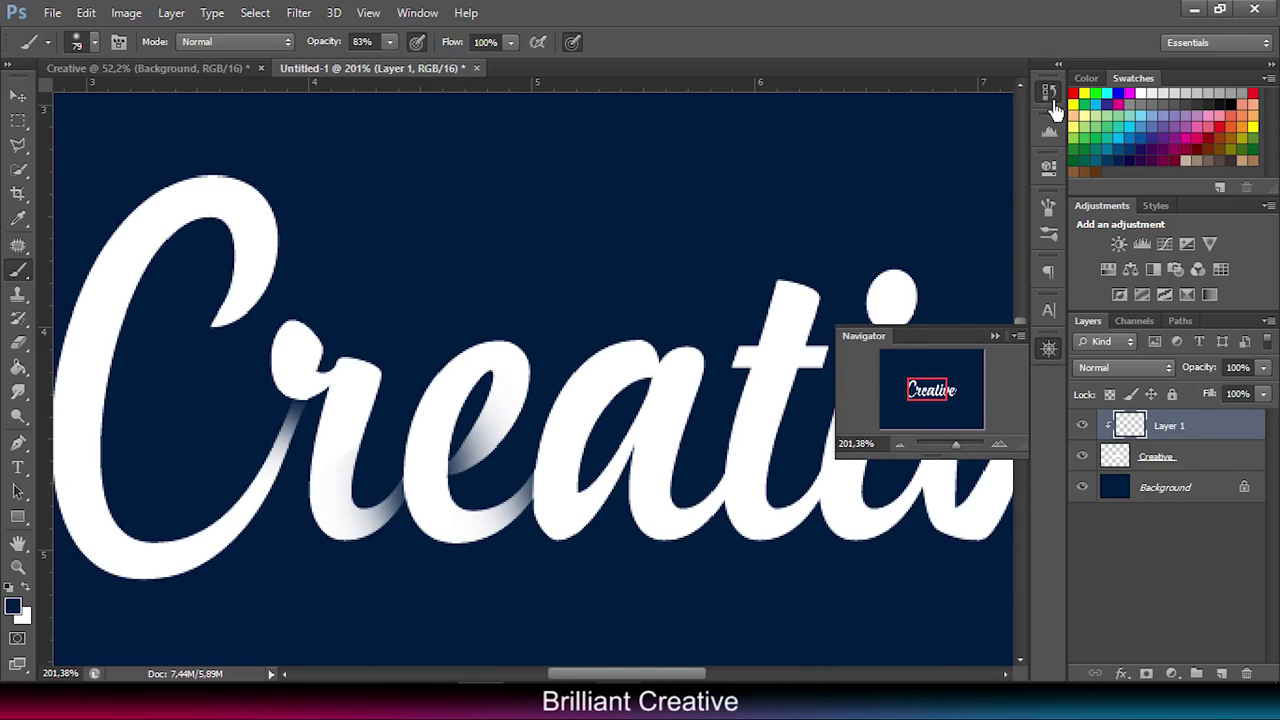
Step: Restore the e-base selection from History, nudge it right, and brush shading into it
click(1049, 92)
click(905, 108)
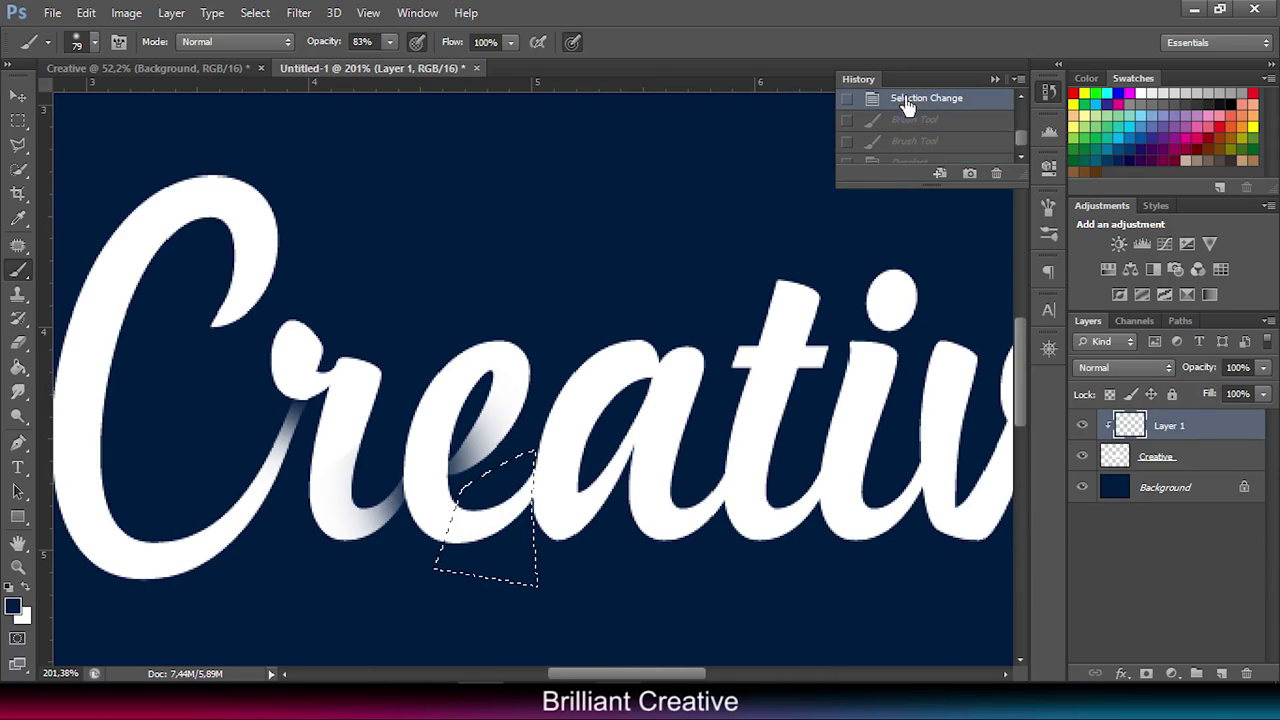
key(Right)
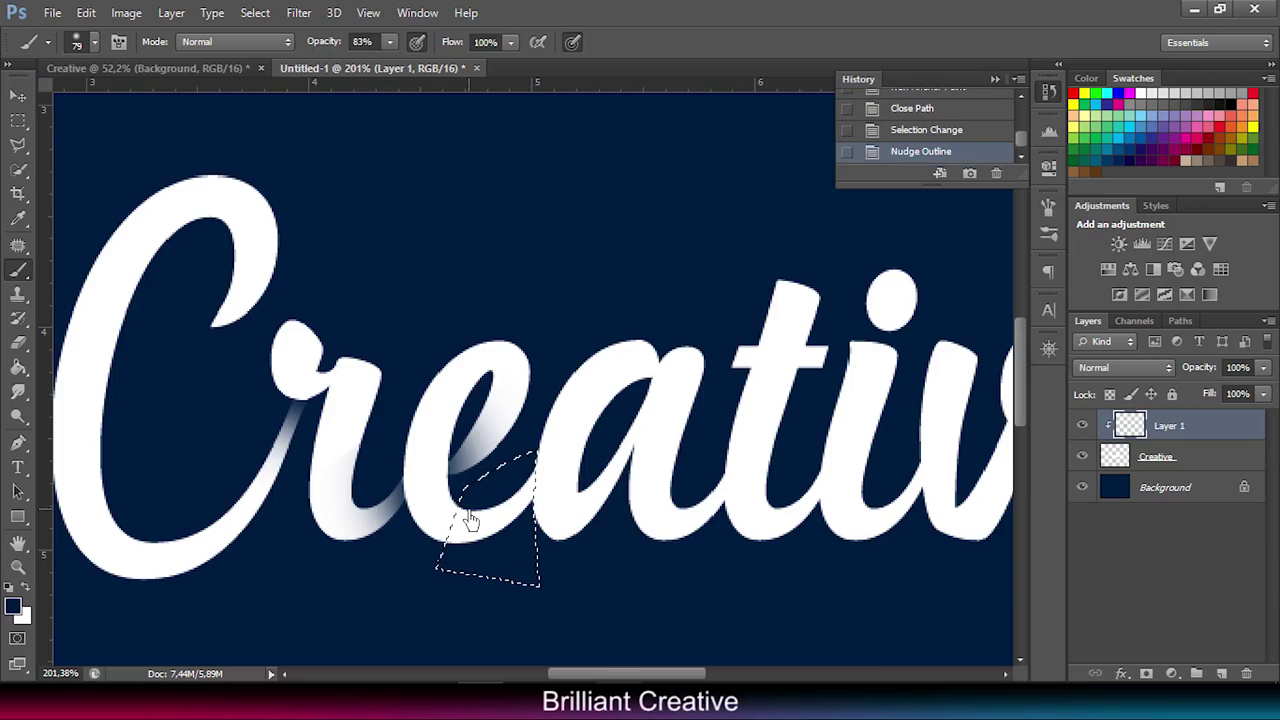
drag(571, 491, 557, 508)
click(567, 507)
key(ctrl+d)
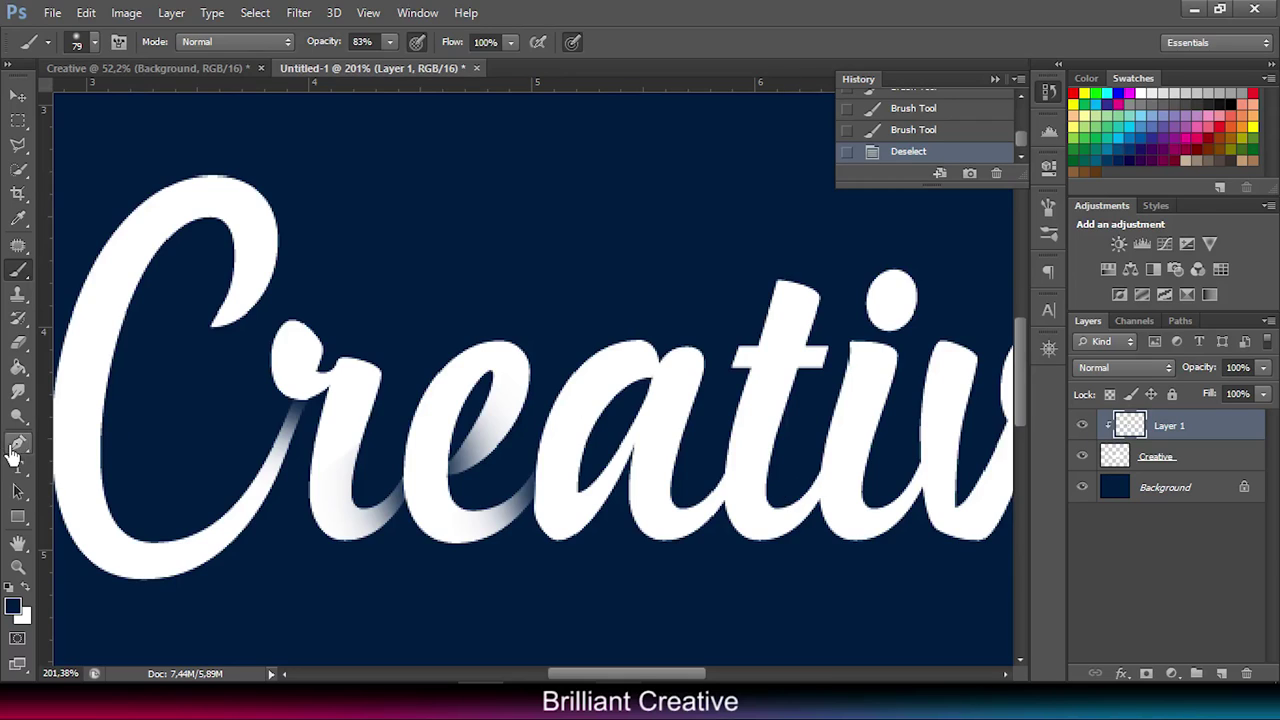
Step: Outline the top of the a's upstroke with the Pen and make it a selection
click(17, 445)
click(648, 393)
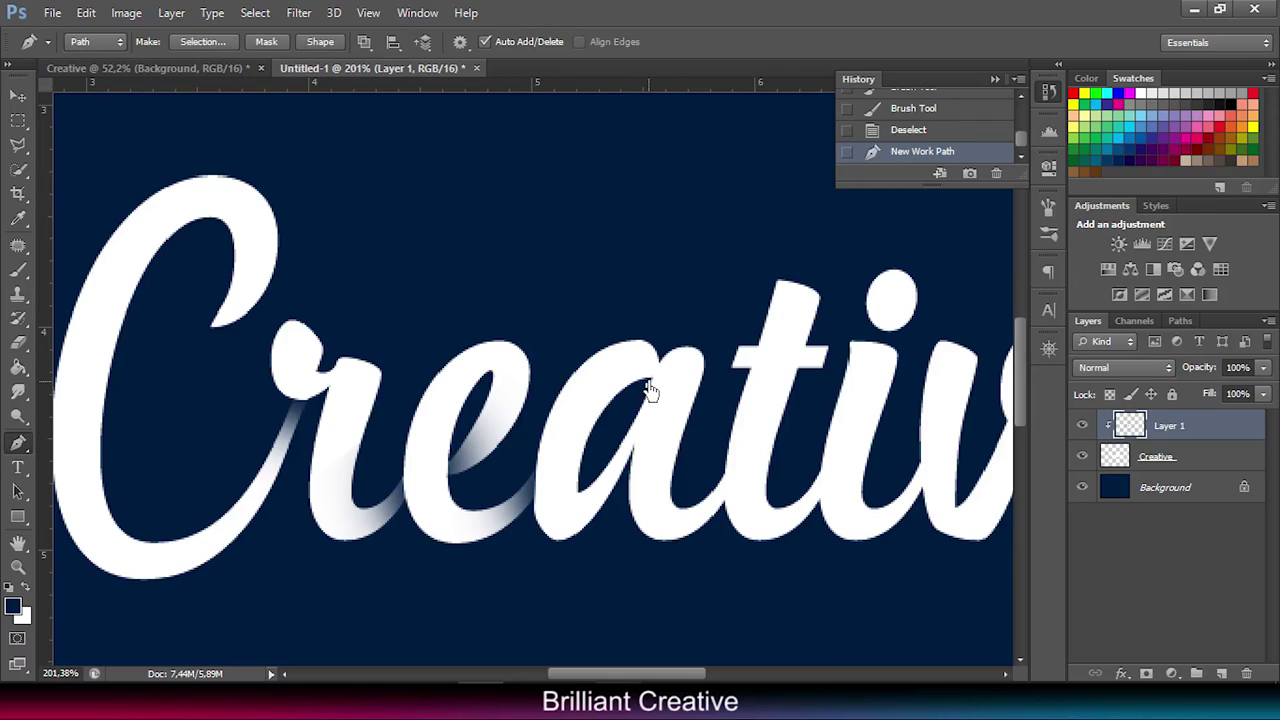
drag(674, 332, 684, 333)
click(631, 297)
click(576, 303)
click(529, 425)
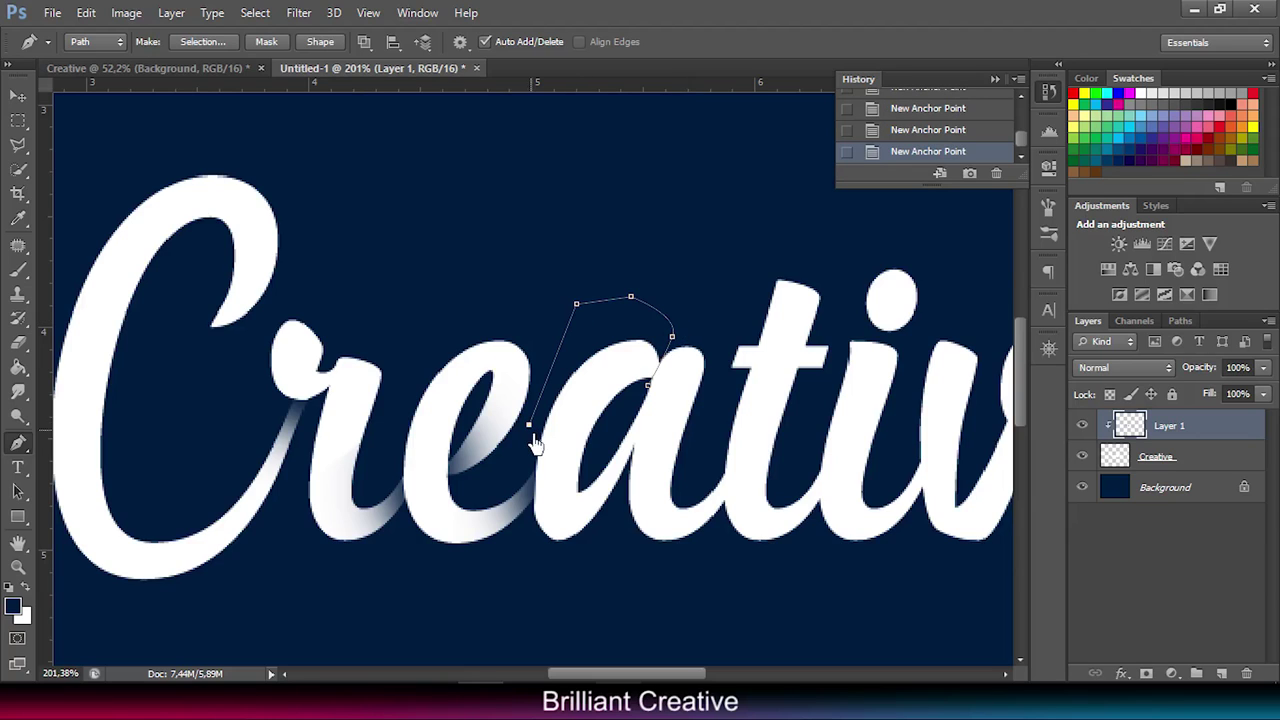
click(648, 393)
right_click(648, 393)
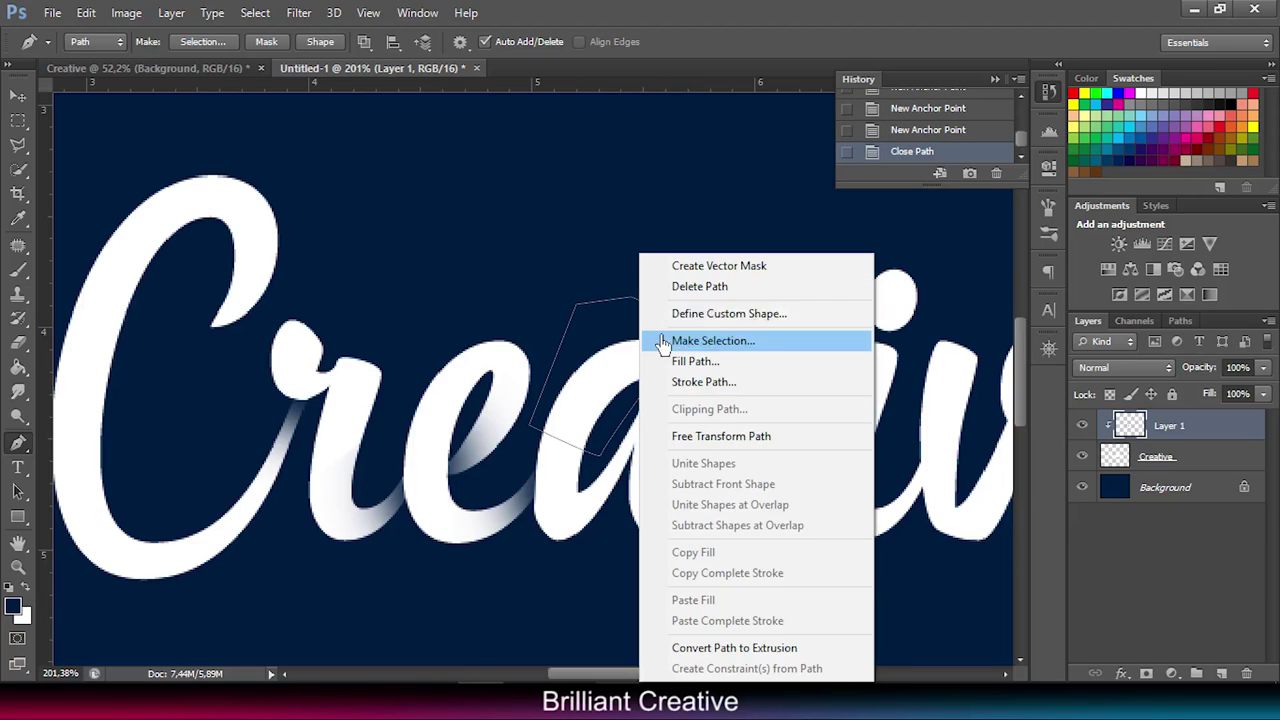
click(663, 337)
click(760, 200)
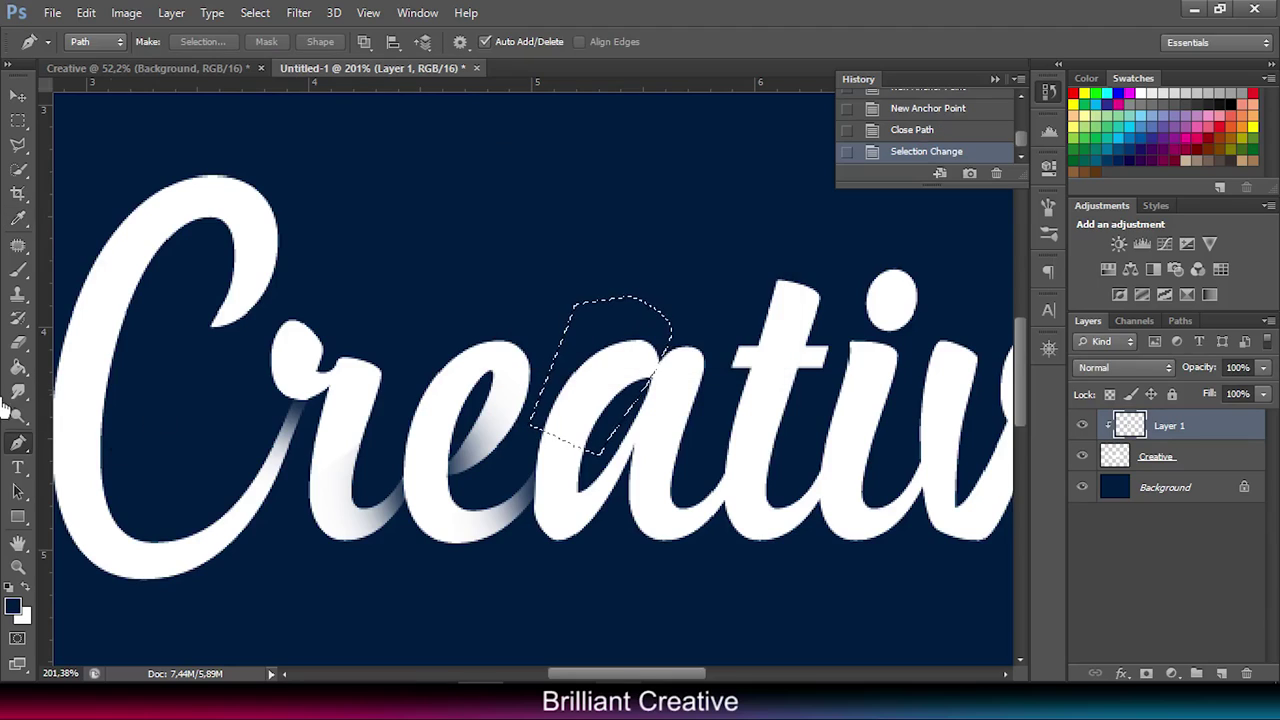
Step: Paint two dark soft shading strokes on the a's upstroke and deselect
click(18, 270)
drag(591, 377, 660, 385)
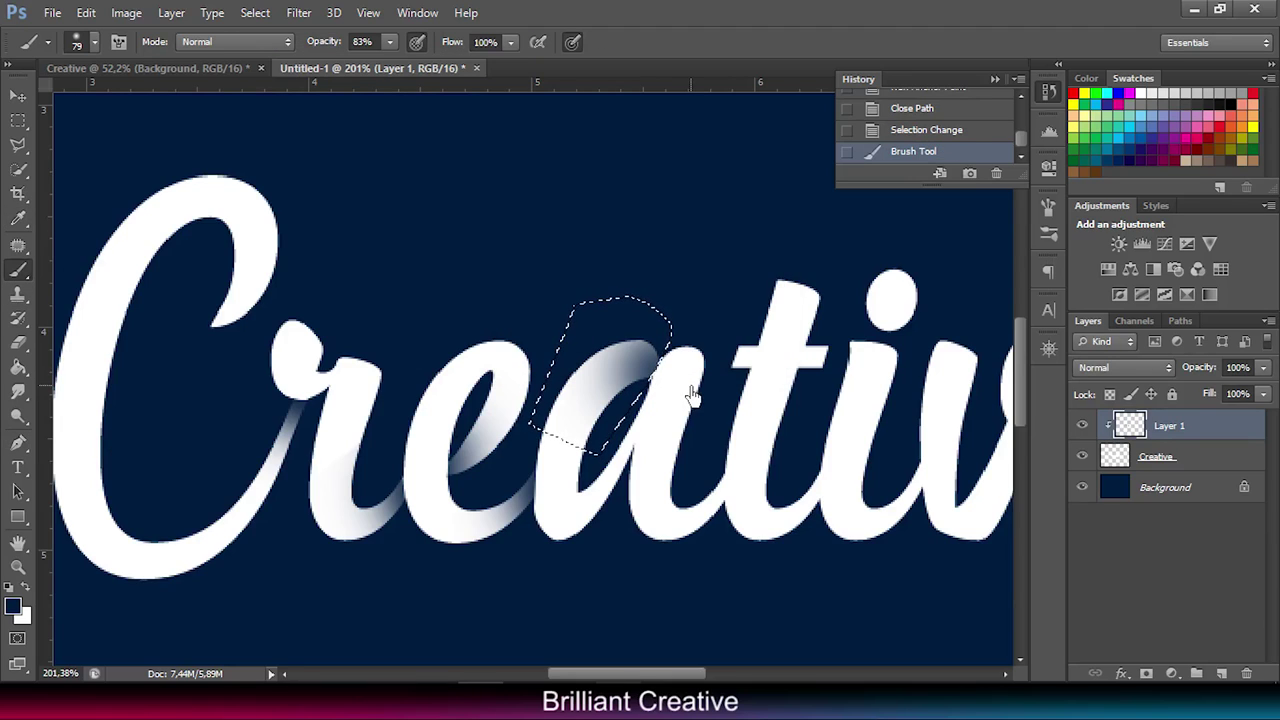
drag(698, 398, 751, 434)
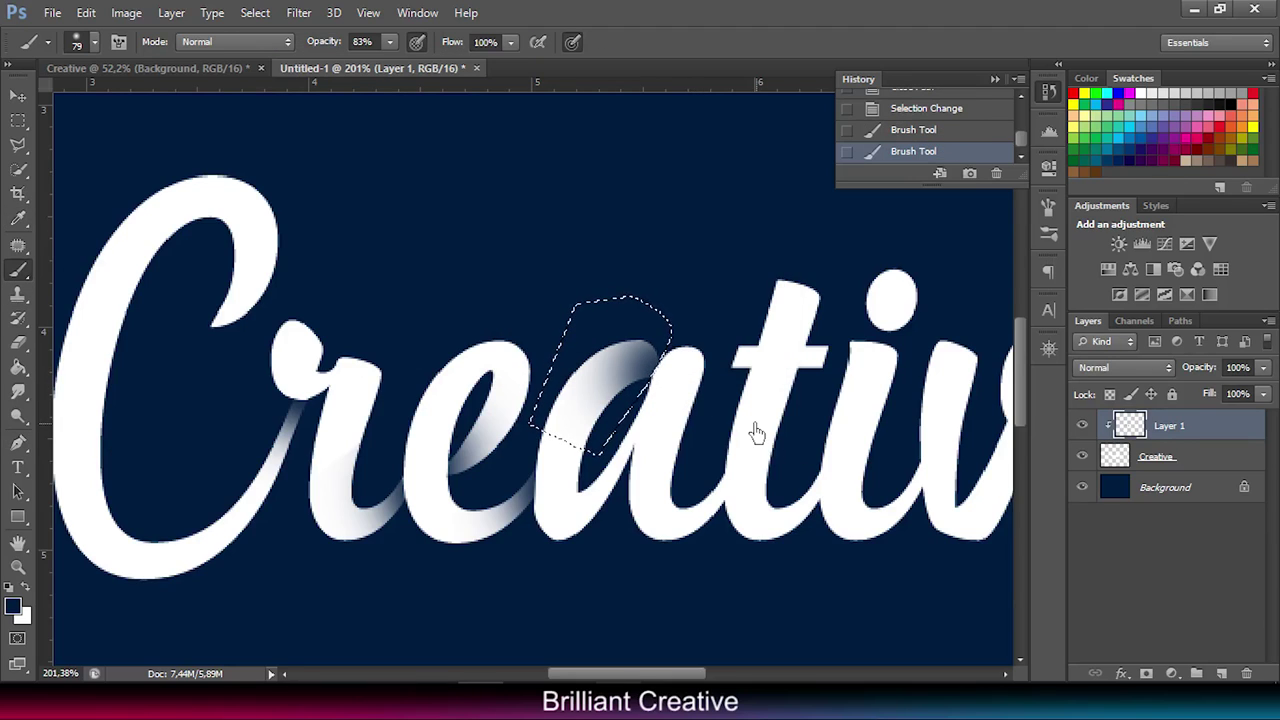
key(ctrl+d)
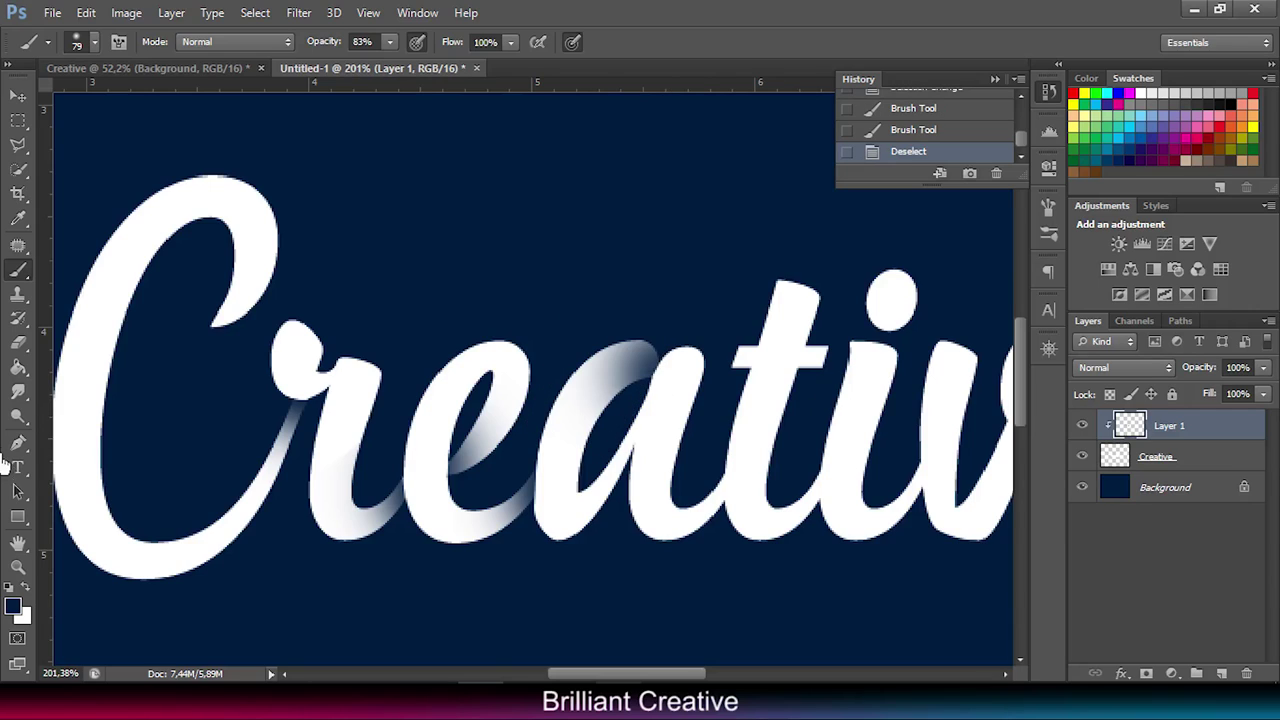
click(18, 444)
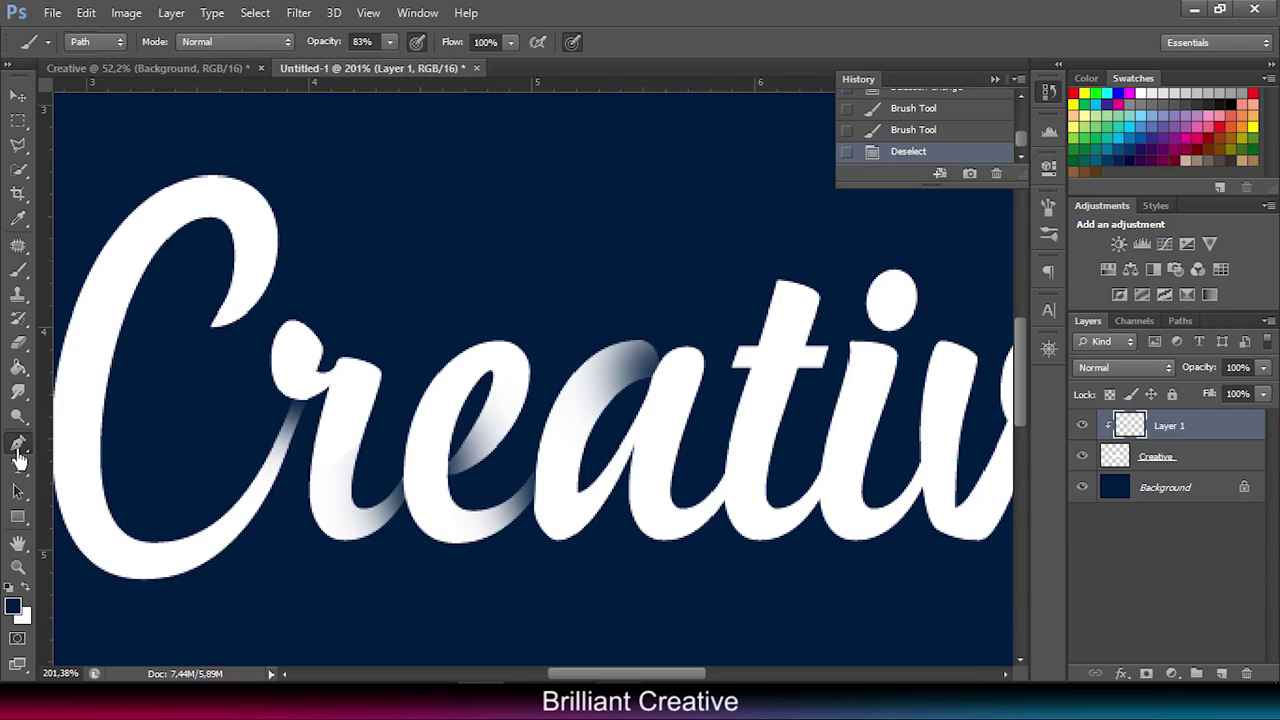
Step: Shade the a's base where it meets the t through a Pen-made selection, then deselect
click(727, 513)
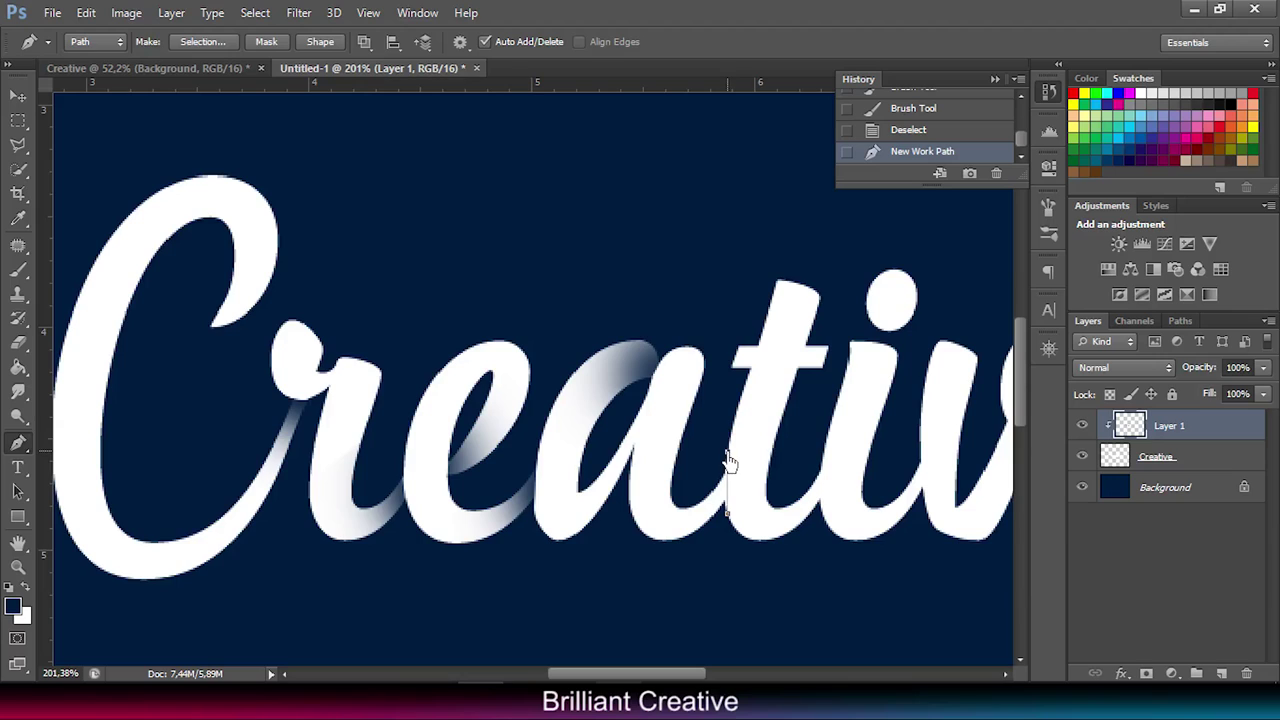
click(727, 450)
drag(689, 468, 617, 494)
click(731, 572)
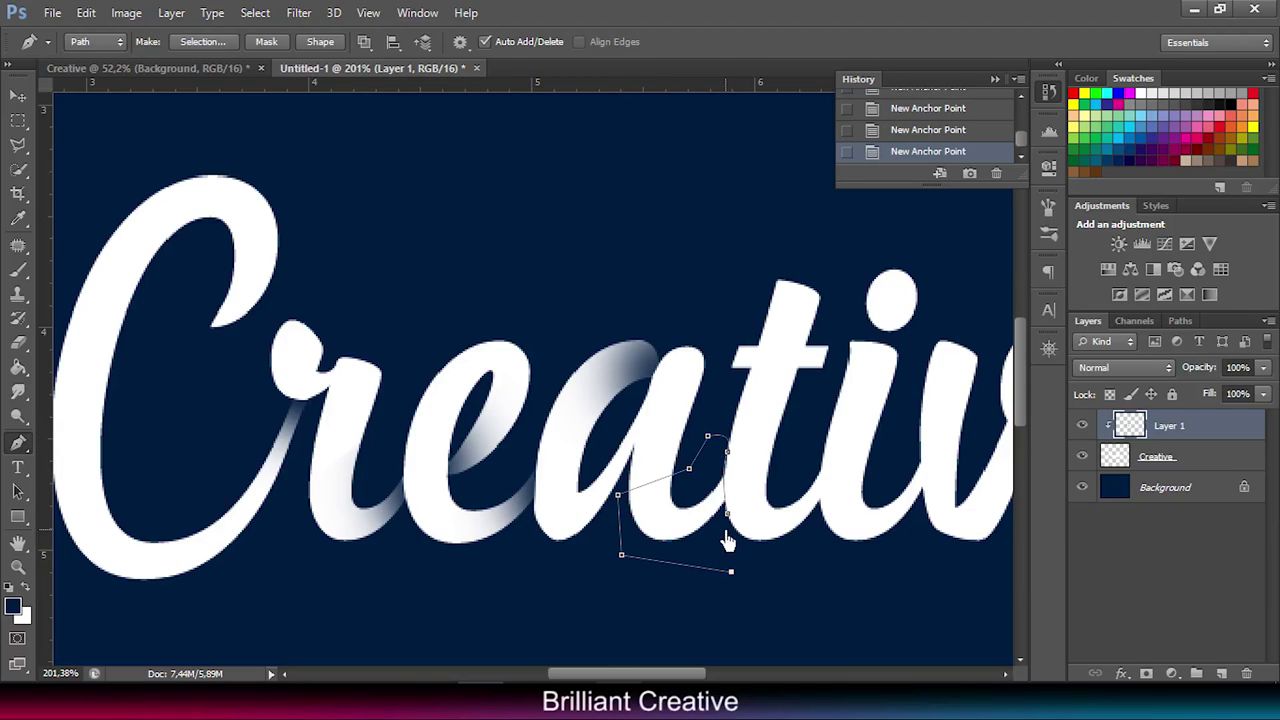
click(727, 512)
right_click(712, 512)
click(782, 171)
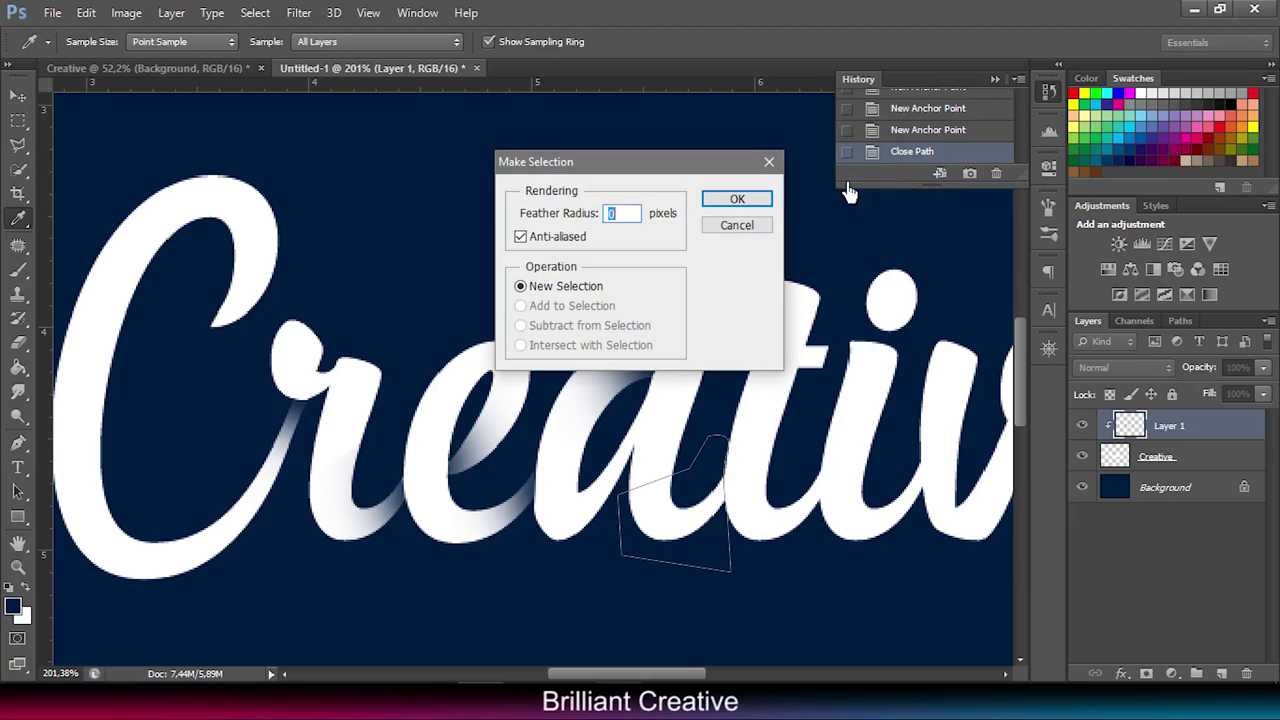
click(740, 199)
click(18, 270)
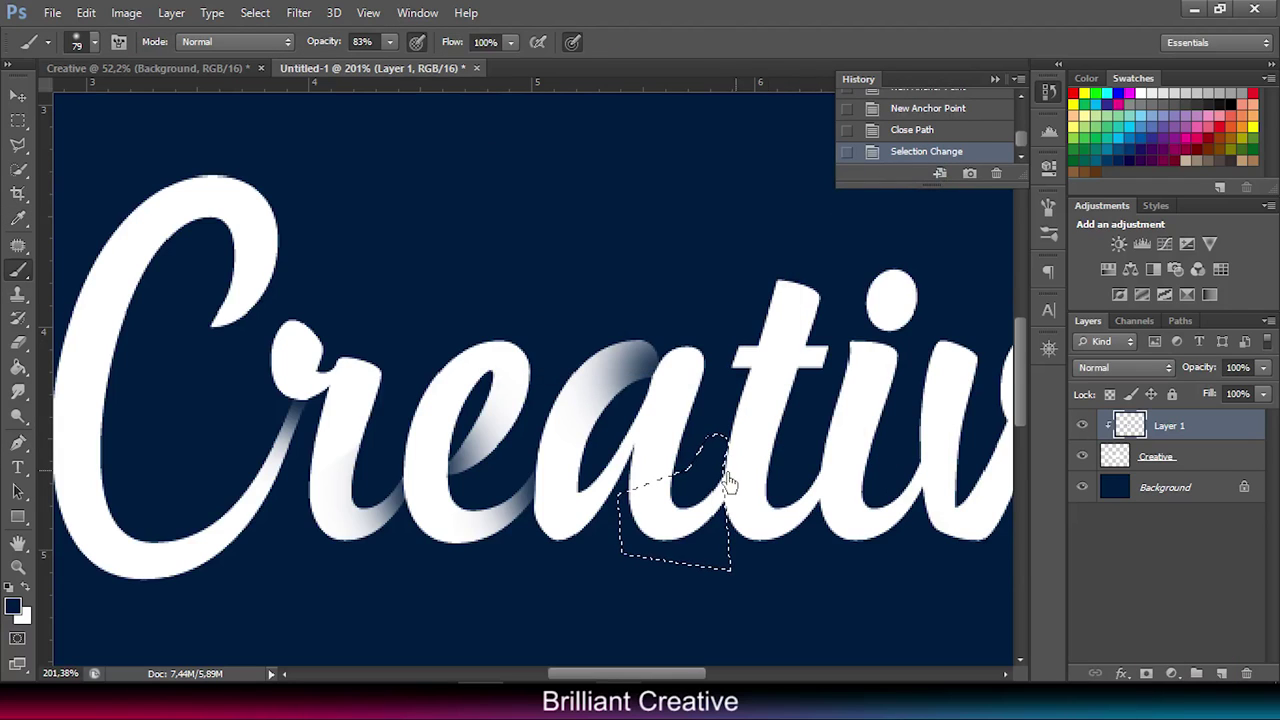
mouse_move(723, 480)
mouse_down()
mouse_move(740, 510)
mouse_move(830, 508)
mouse_up()
key(ctrl+d)
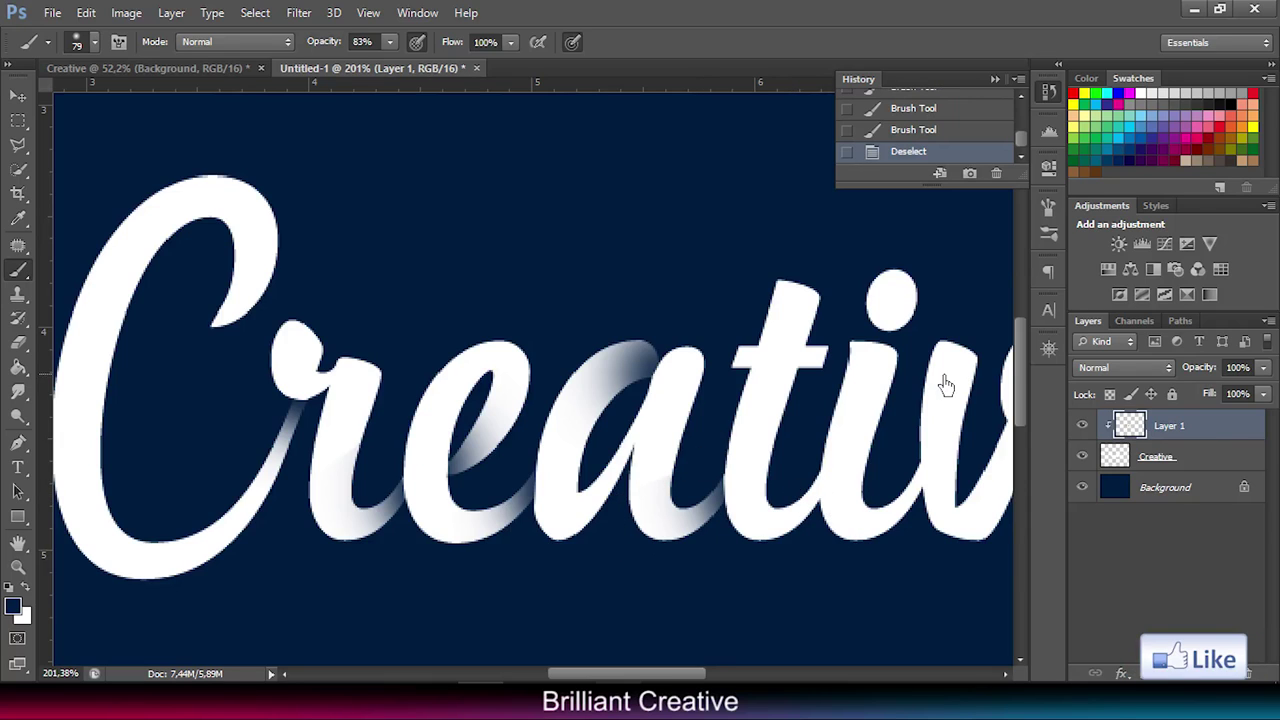
Step: Shade the next letter join through another Pen selection, deselect, and zoom closer
drag(940, 392, 953, 393)
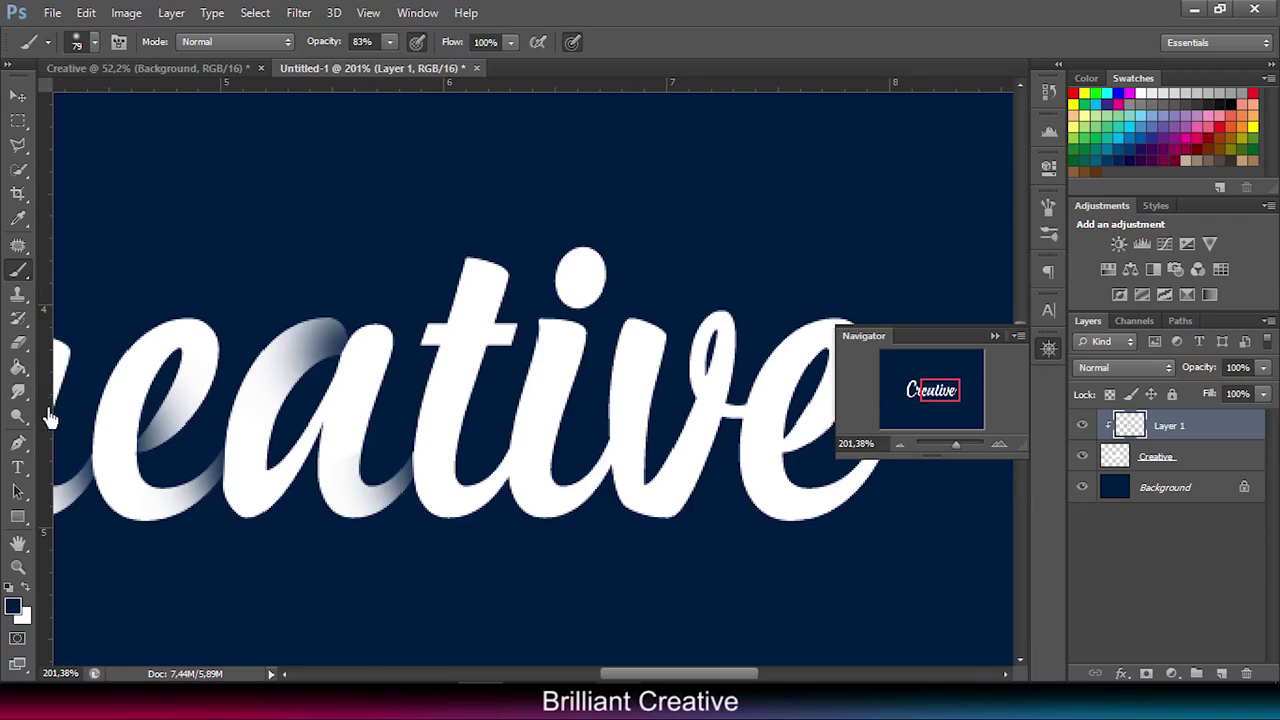
click(17, 443)
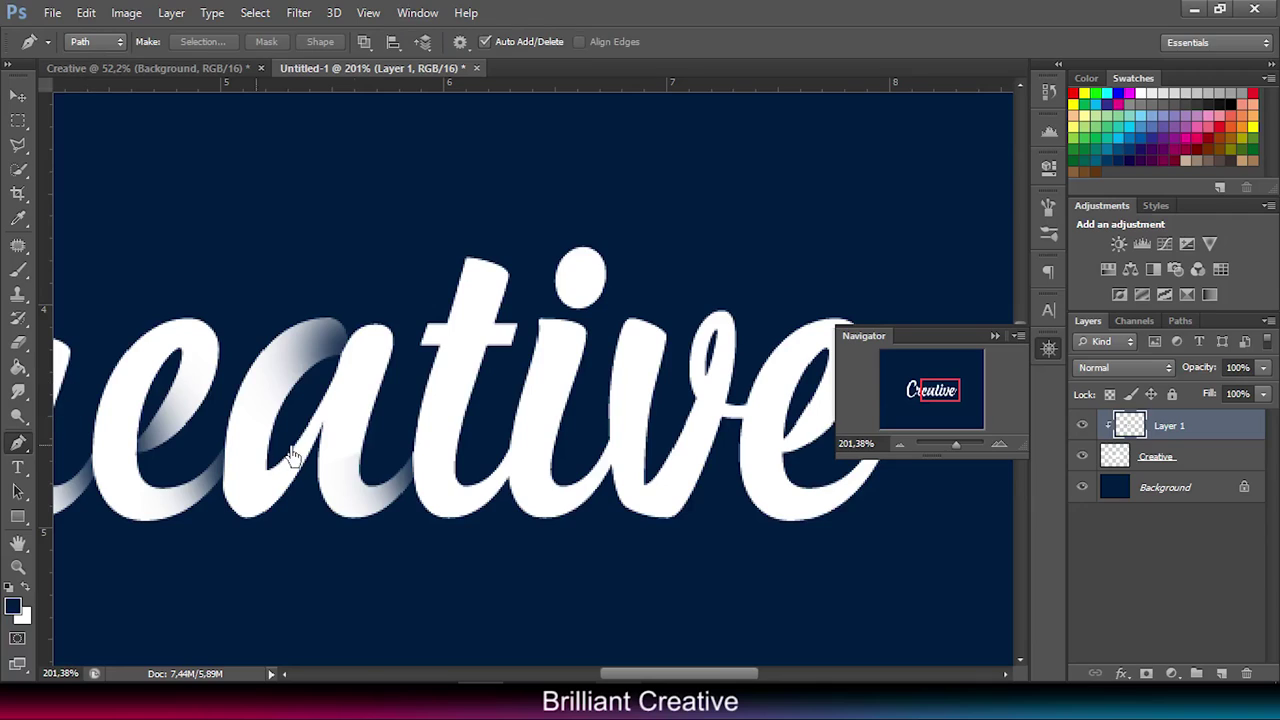
click(517, 471)
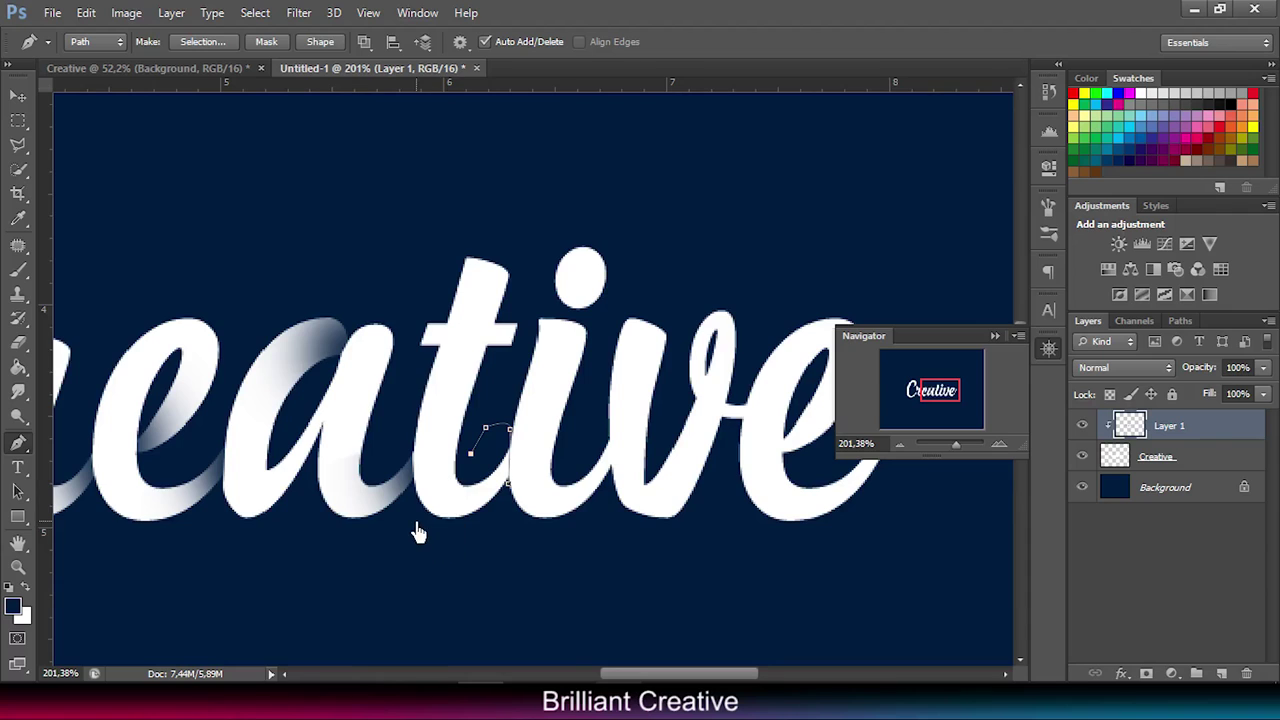
right_click(492, 505)
click(600, 148)
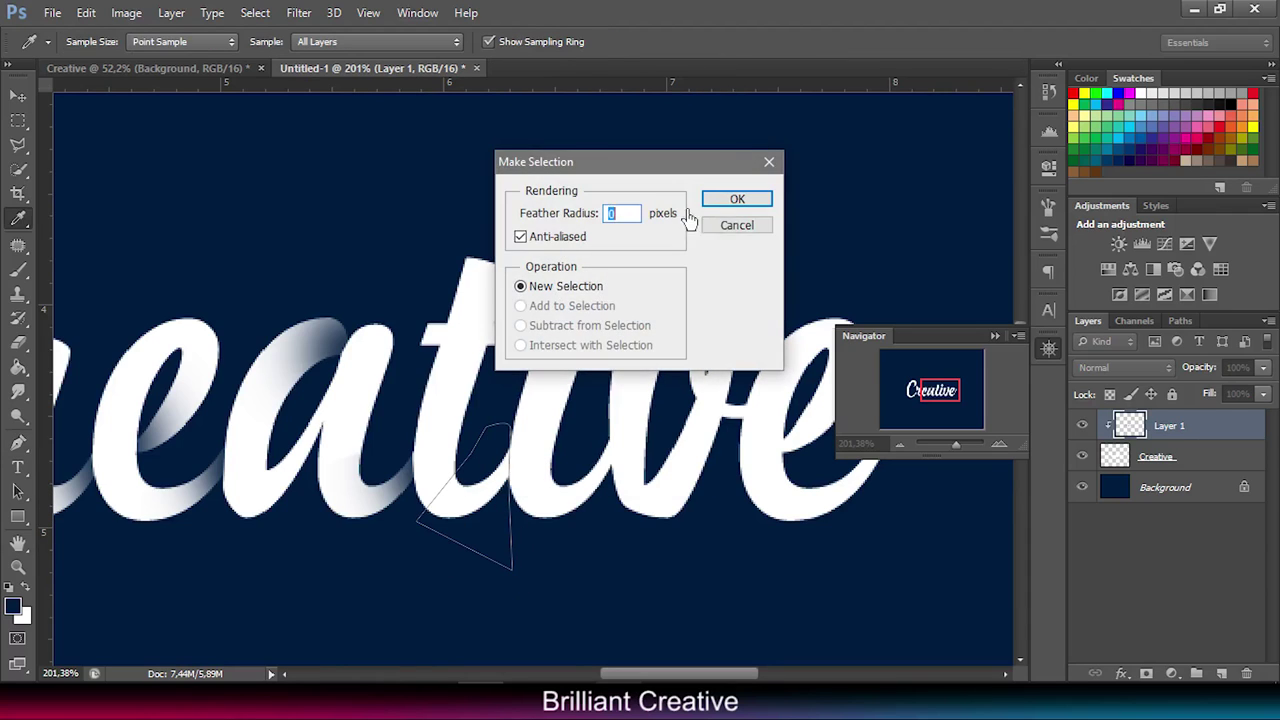
click(729, 200)
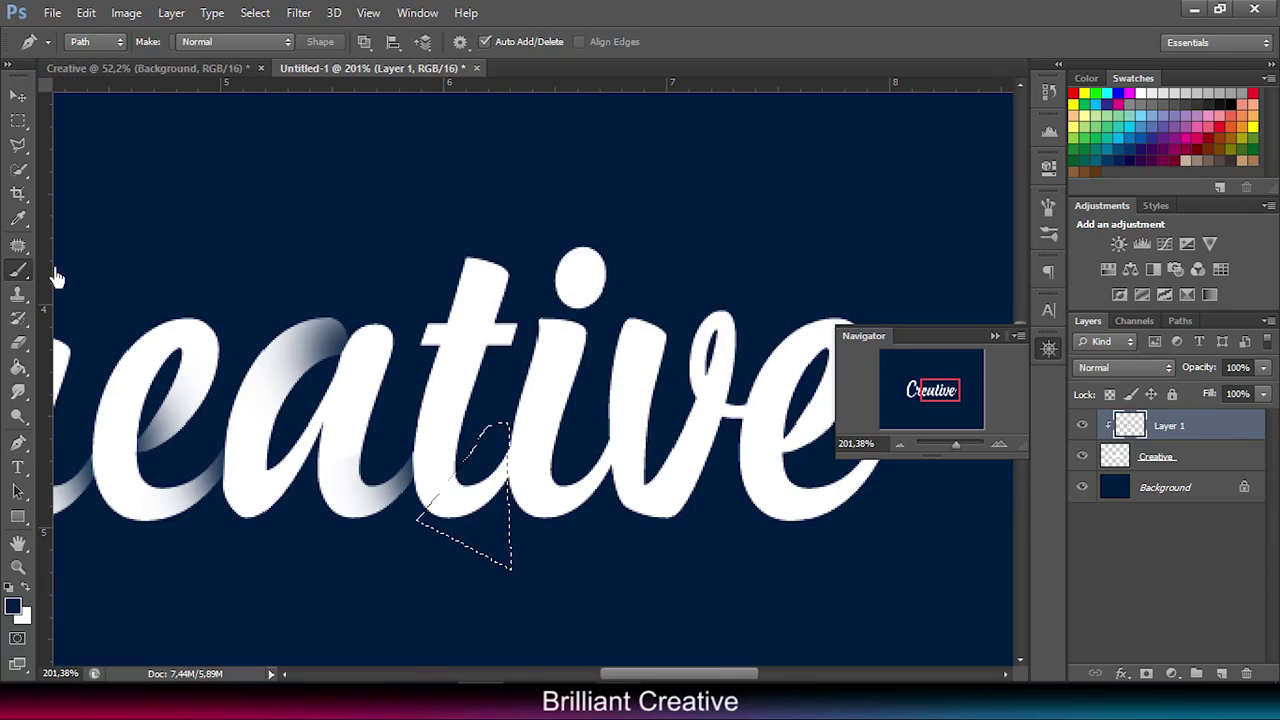
click(18, 270)
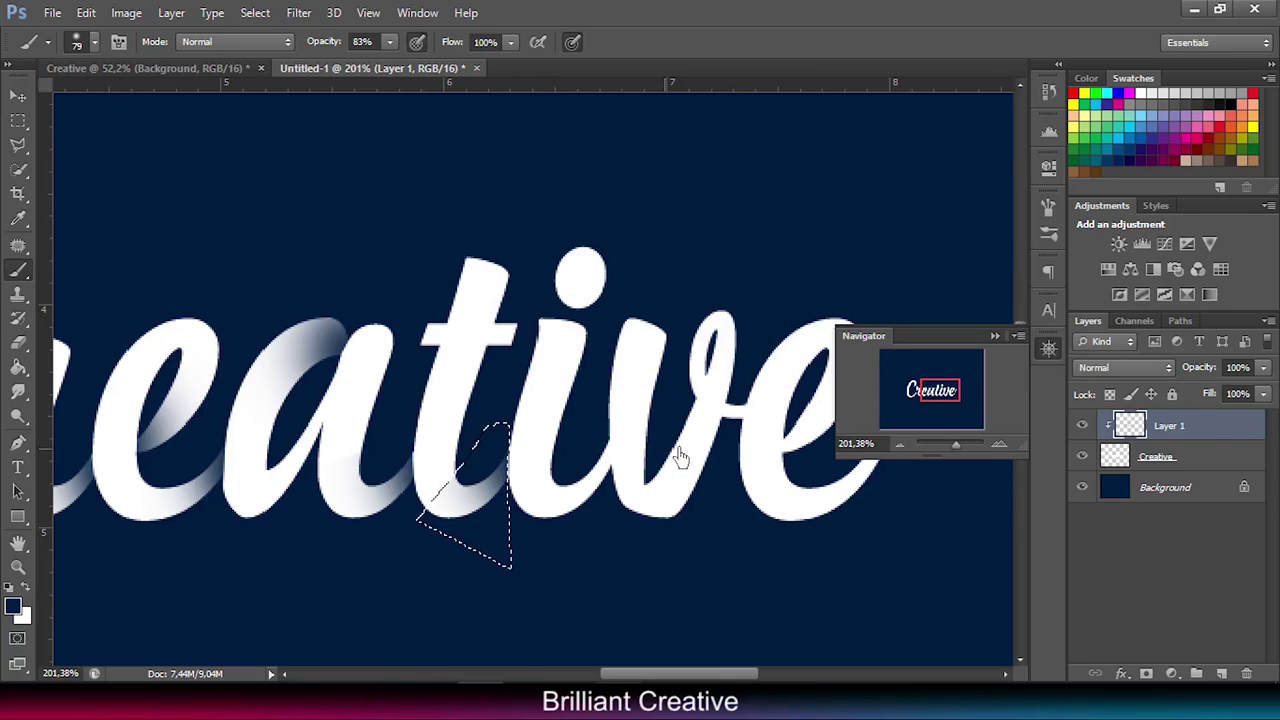
key(ctrl+d)
mouse_move(963, 458)
mouse_down()
mouse_move(946, 451)
mouse_move(960, 447)
mouse_up()
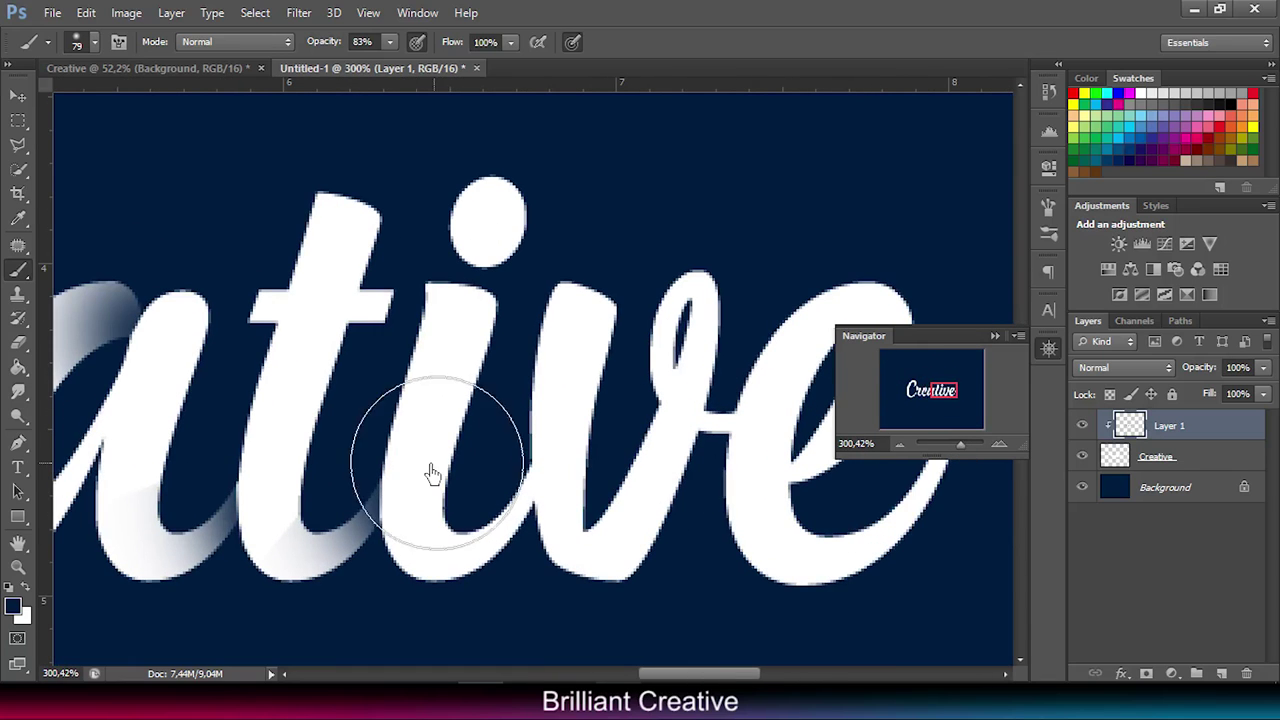
Step: Pen-outline the i's base at the v, make a selection, brush soft navy shading, deselect
click(18, 343)
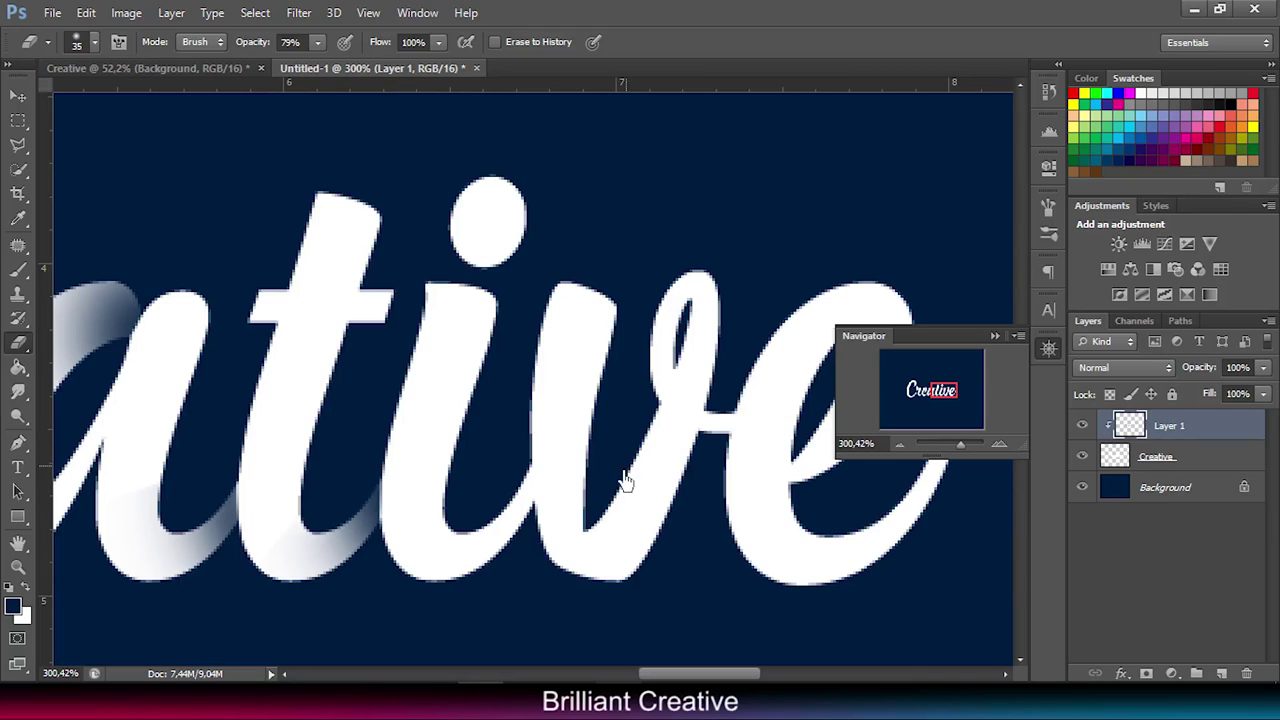
click(19, 442)
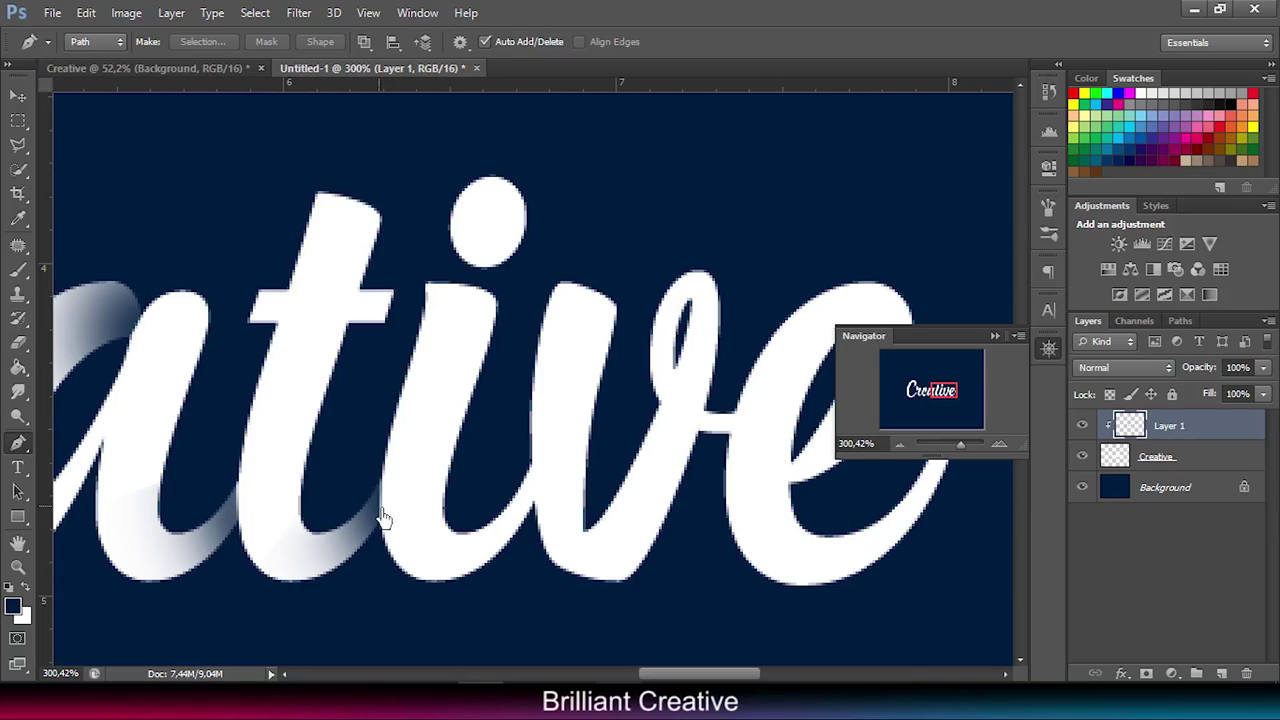
click(533, 508)
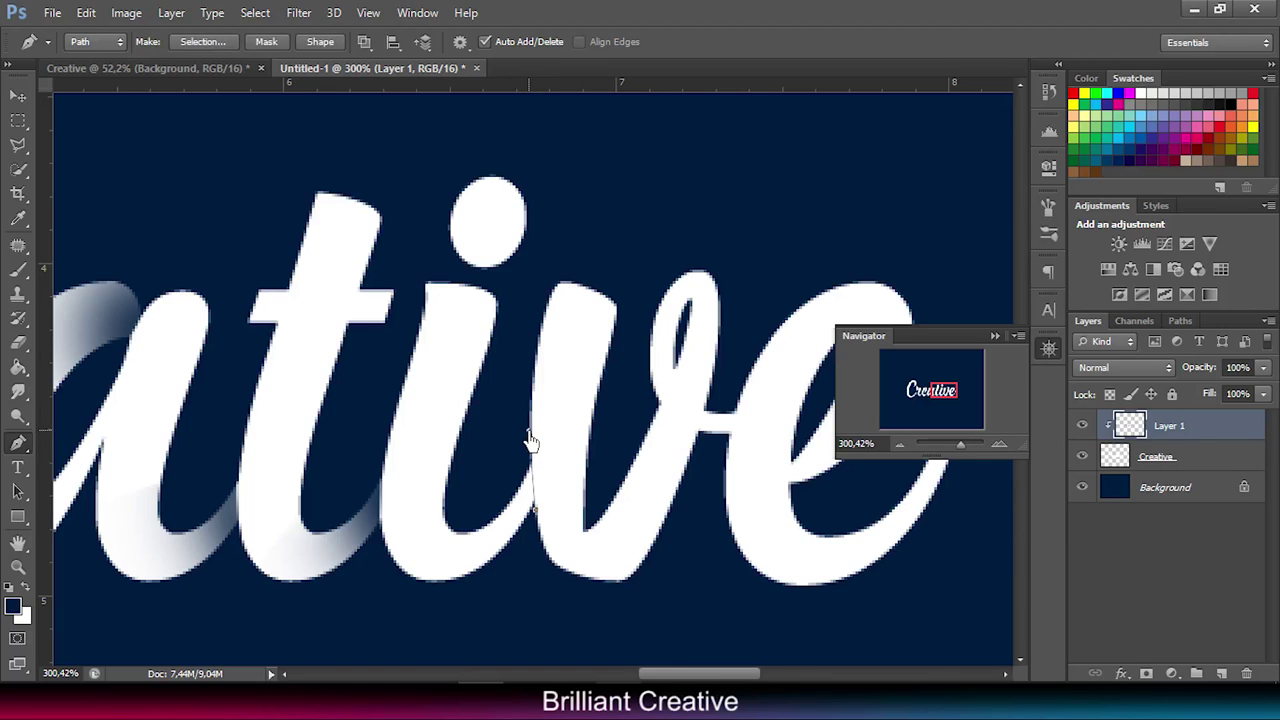
right_click(507, 520)
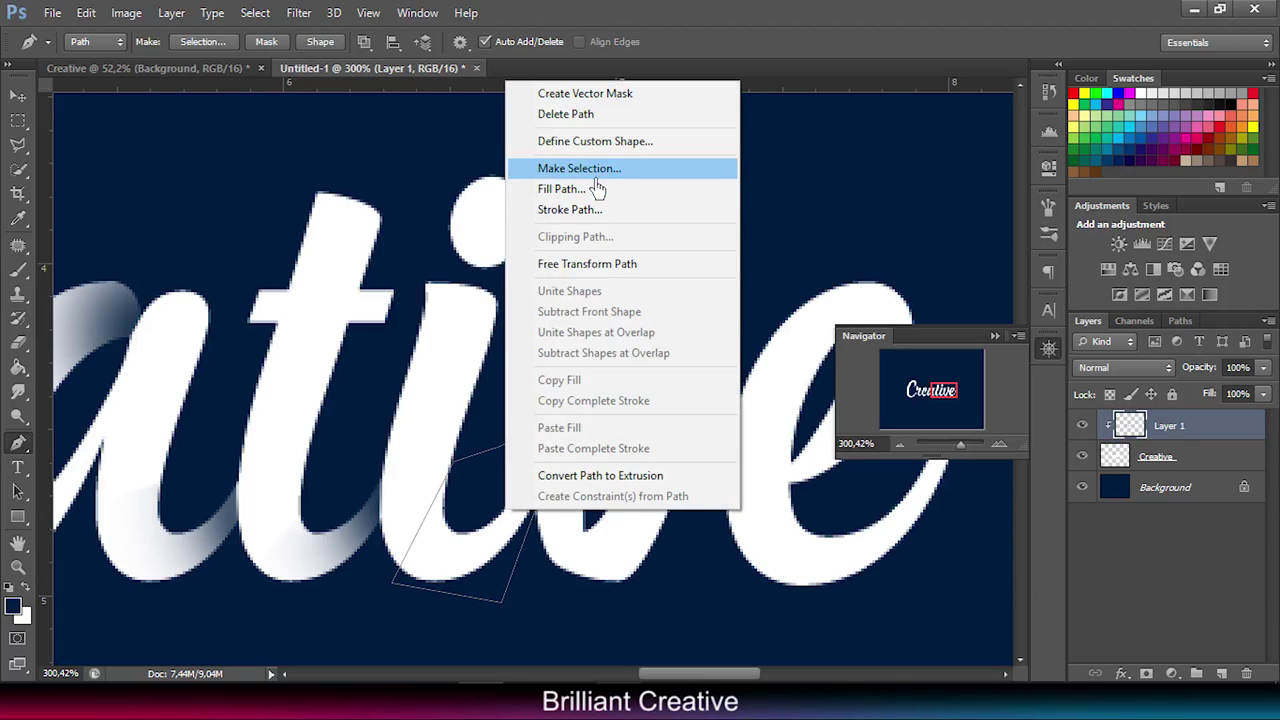
click(592, 166)
click(733, 203)
click(18, 268)
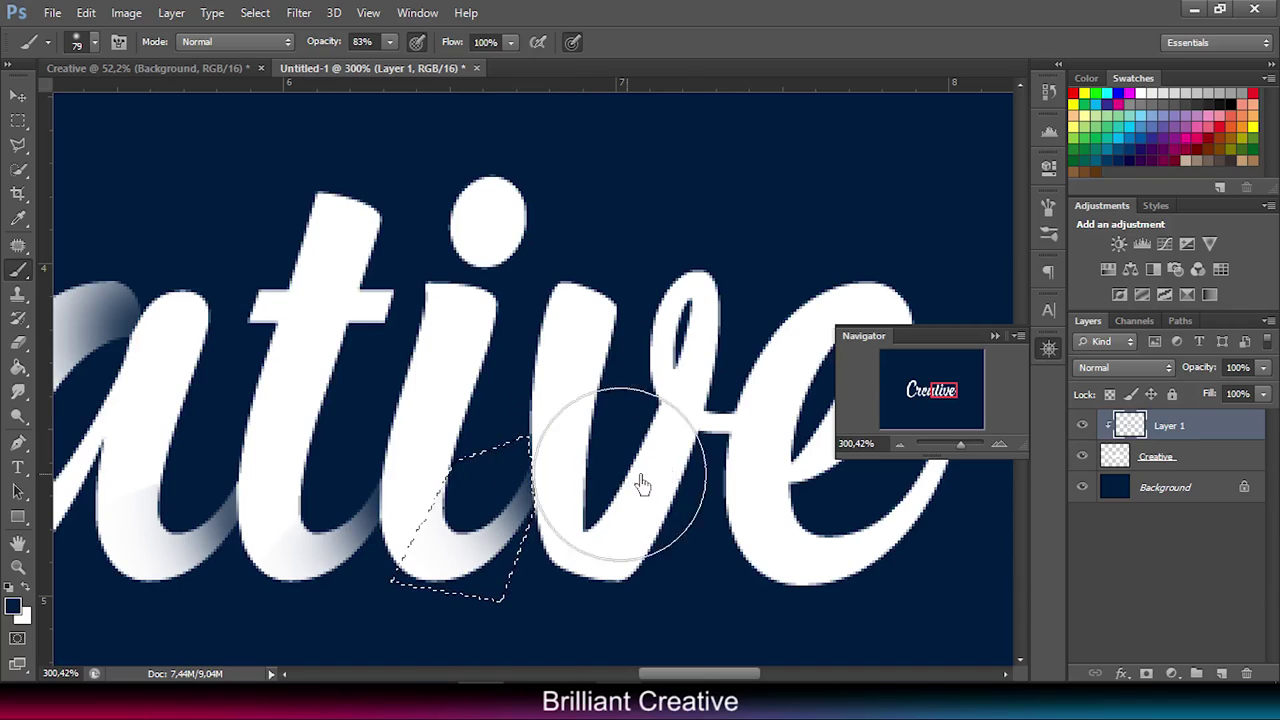
key(ctrl+d)
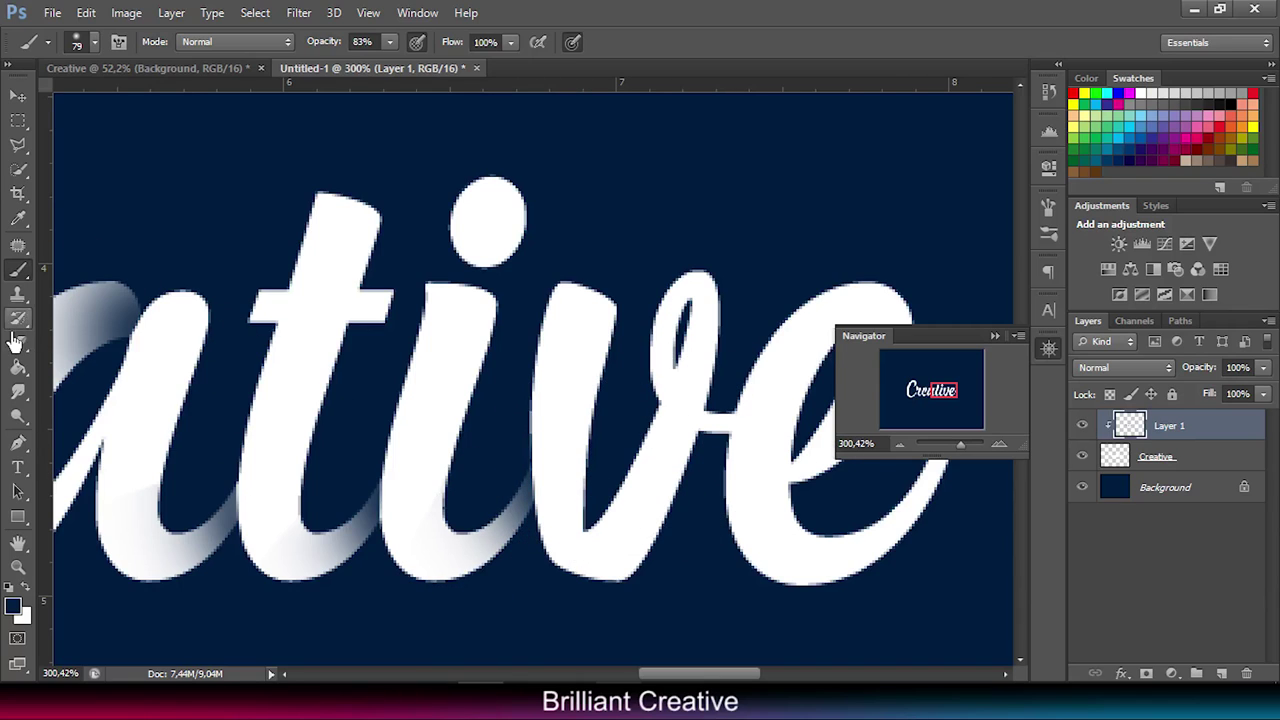
click(18, 443)
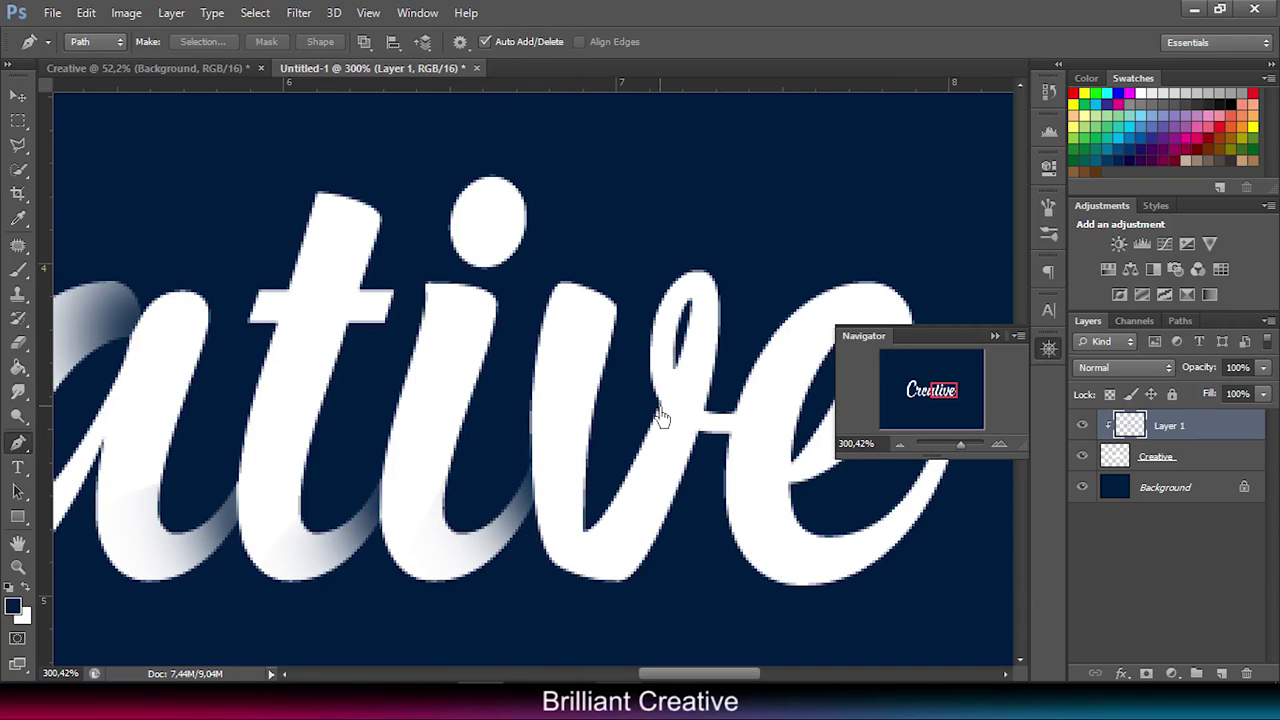
Step: Turn a pen path along the v's right stroke into a selection
click(683, 362)
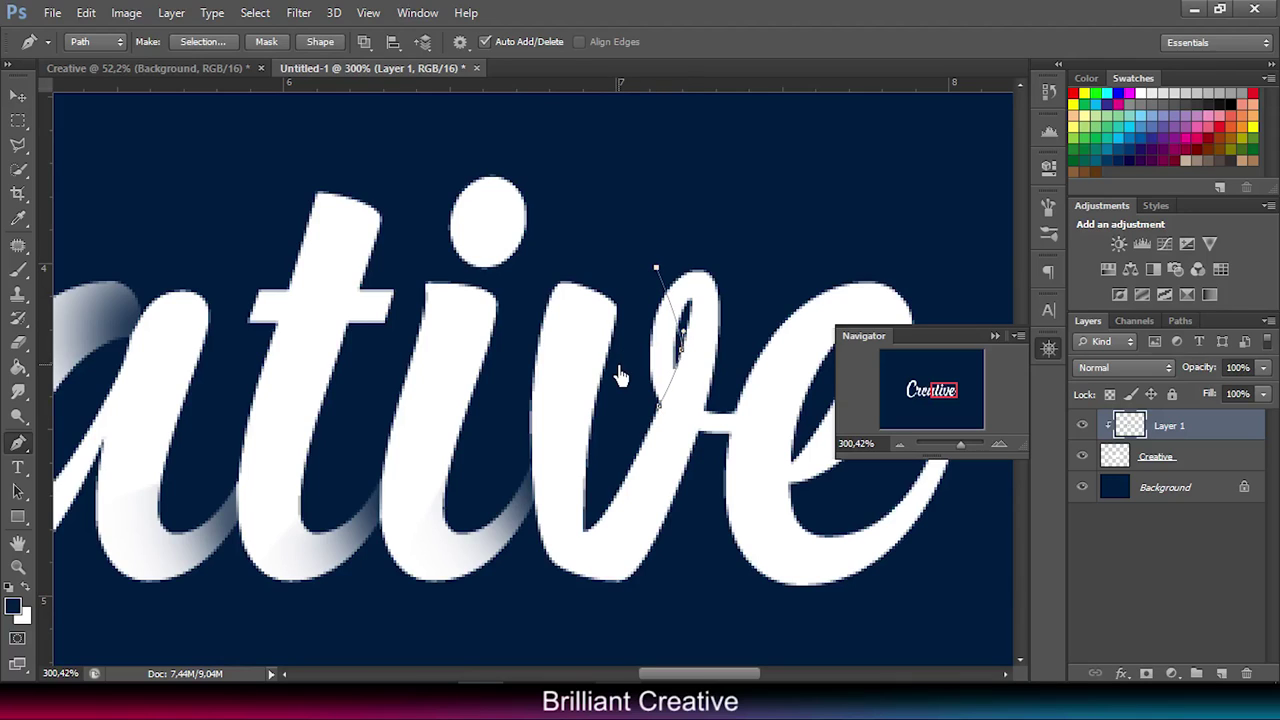
right_click(669, 342)
click(729, 340)
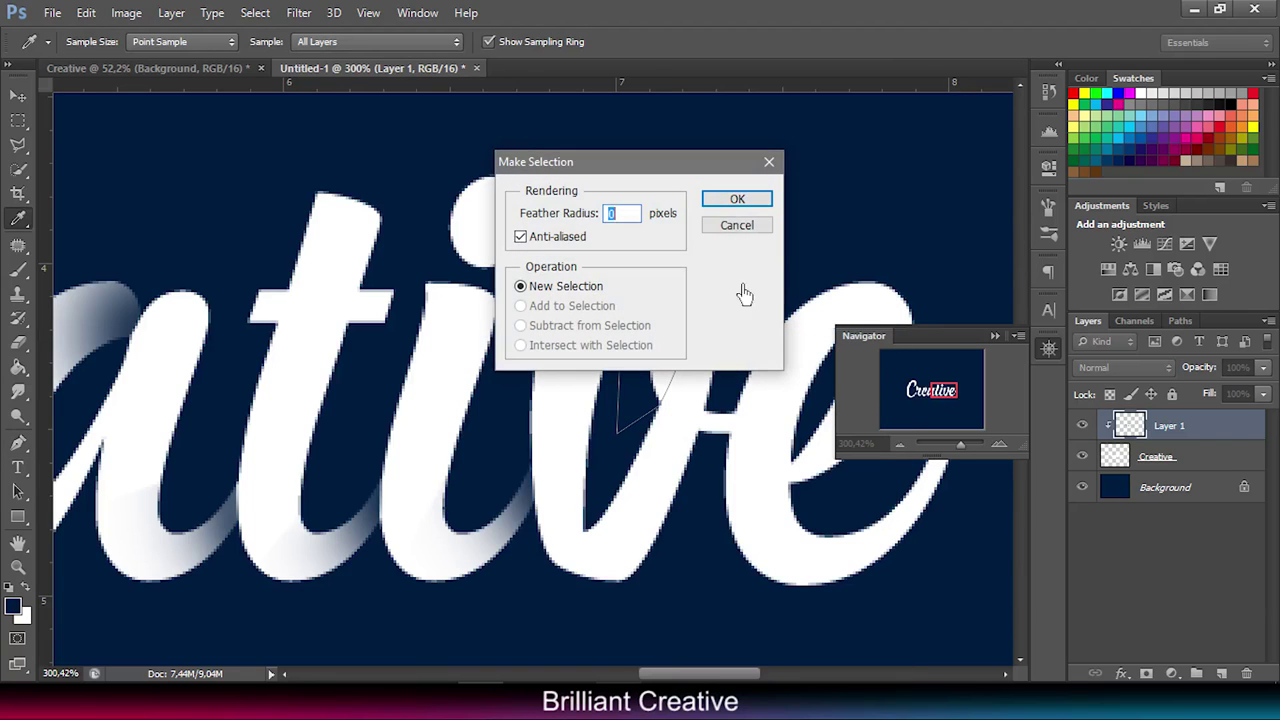
click(737, 201)
Step: Paint soft navy shading inside the selection with a 54 px brush, then deselect
click(18, 270)
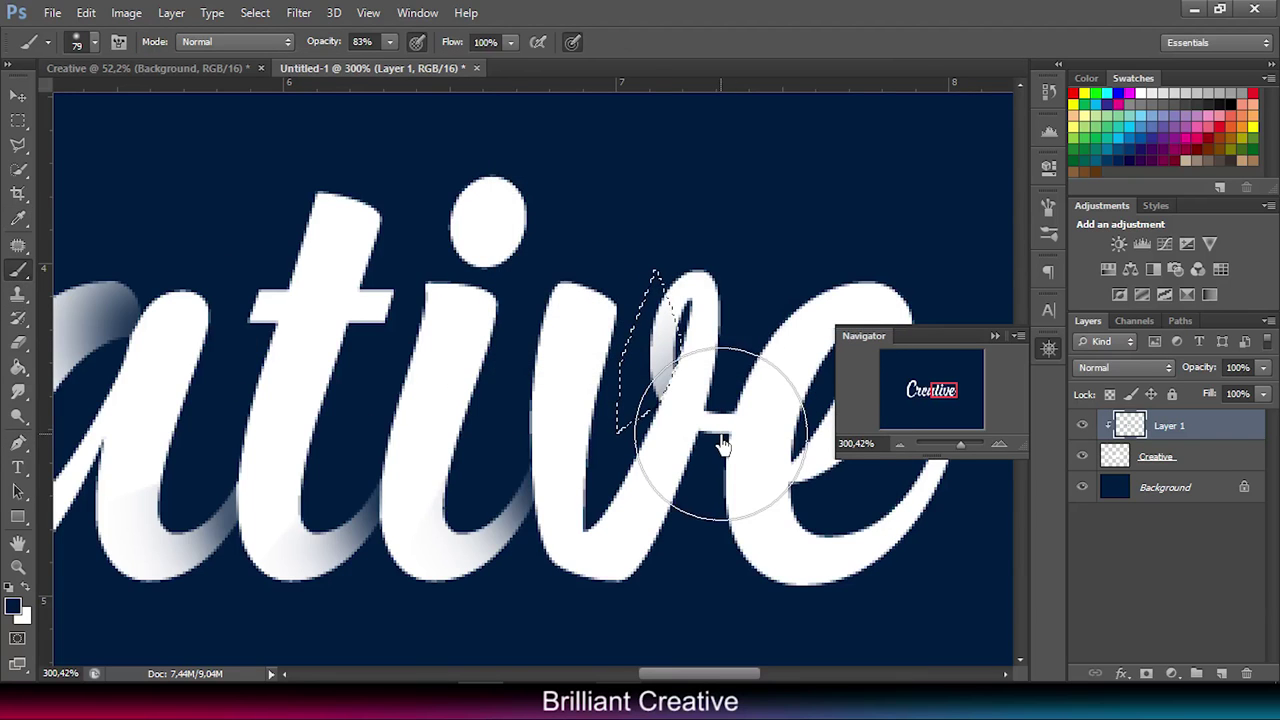
click(76, 46)
drag(96, 102, 76, 102)
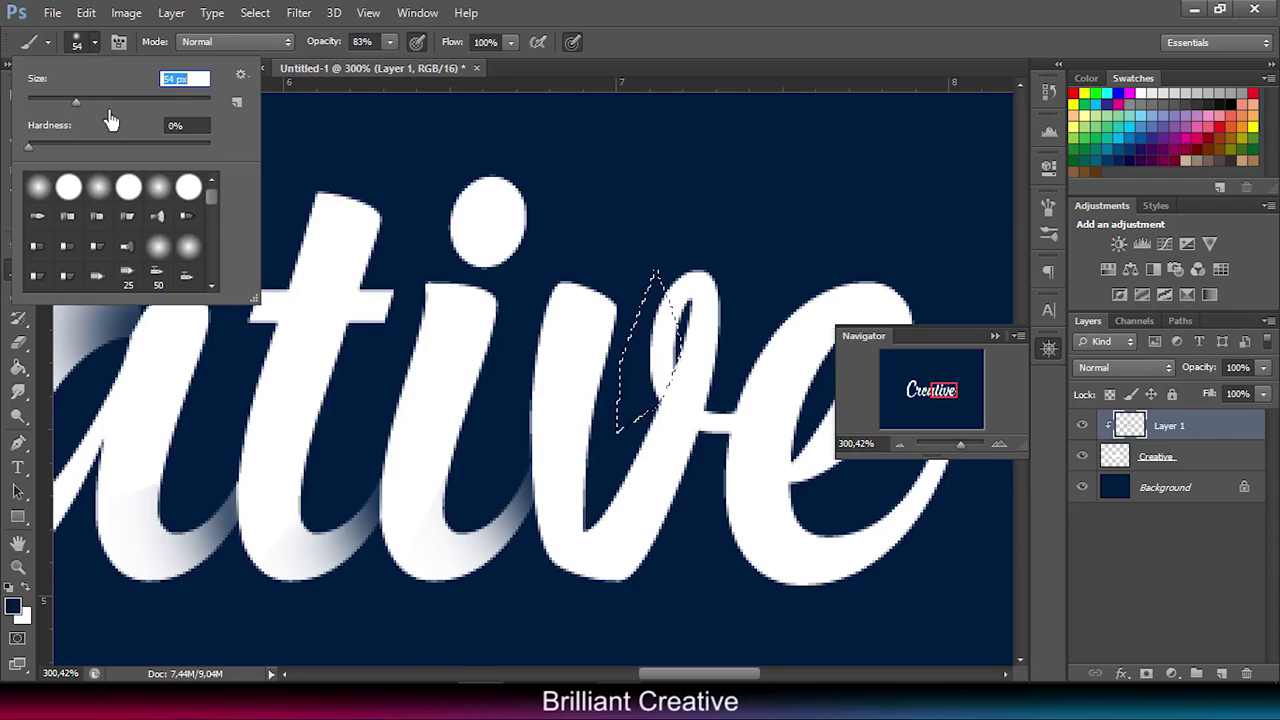
click(707, 438)
key(ctrl+d)
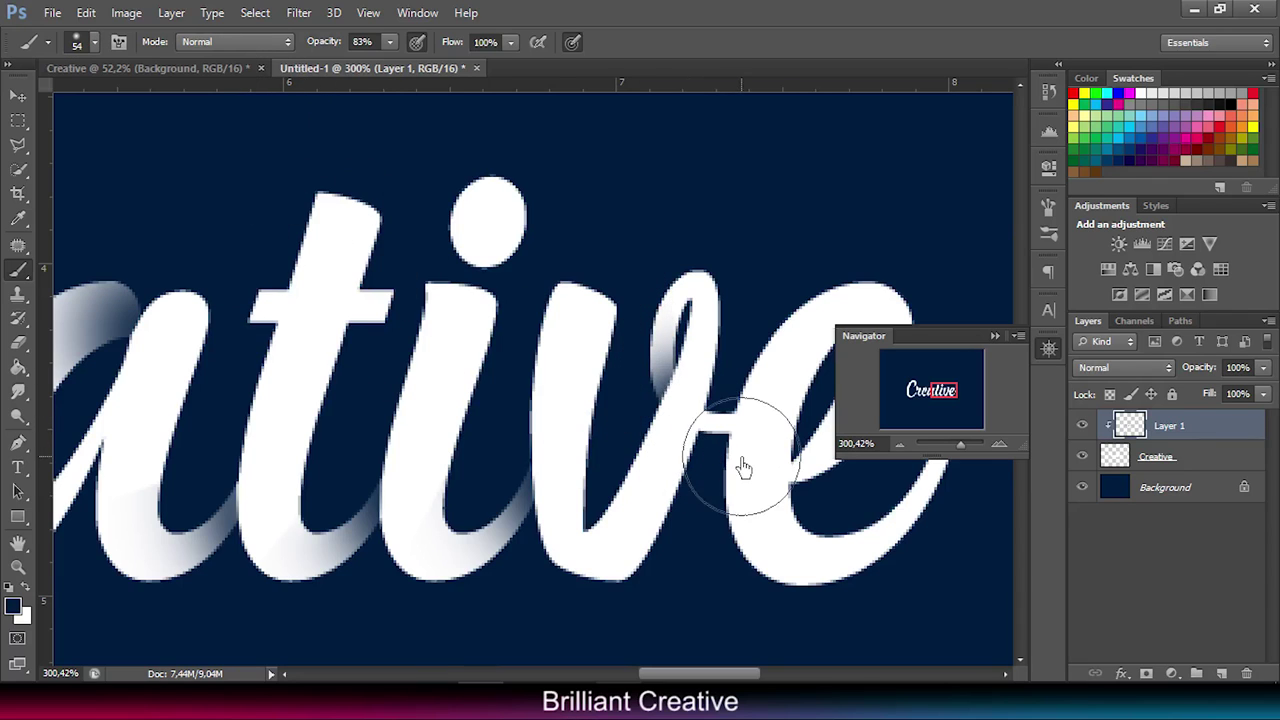
click(18, 342)
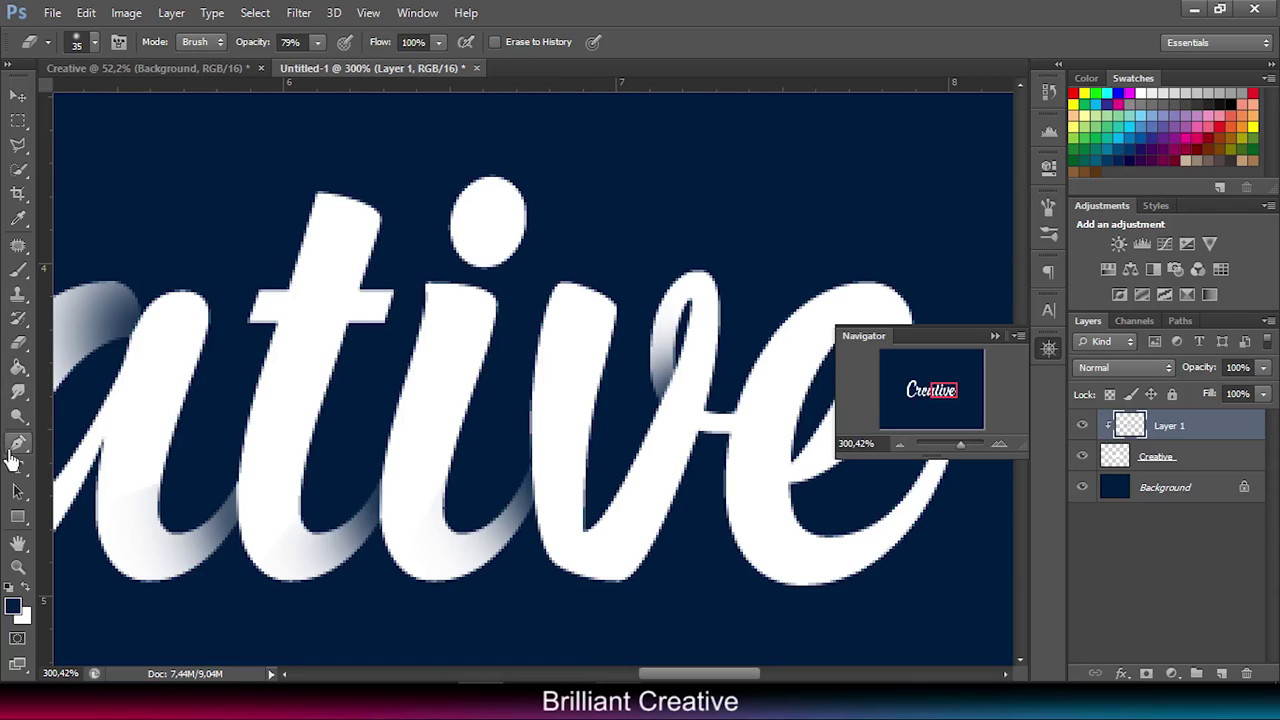
click(16, 443)
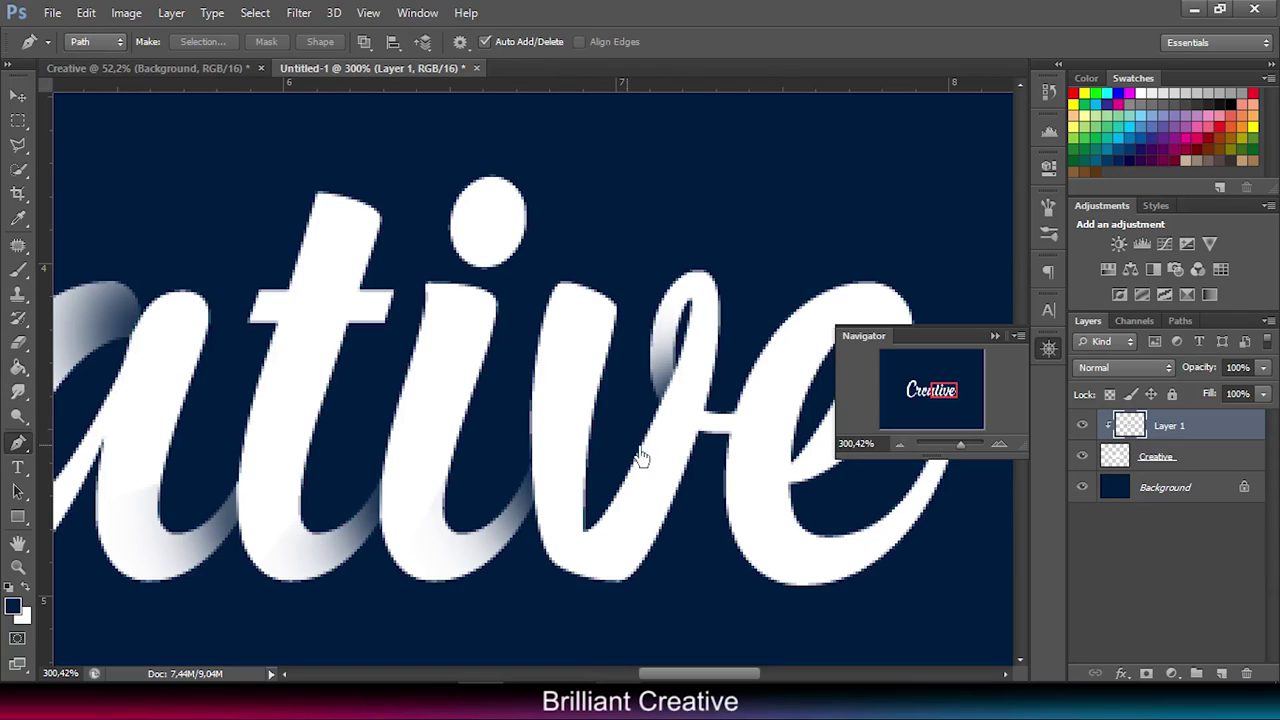
Step: Make a selection from a pen path drawn at the v–e connector
click(698, 439)
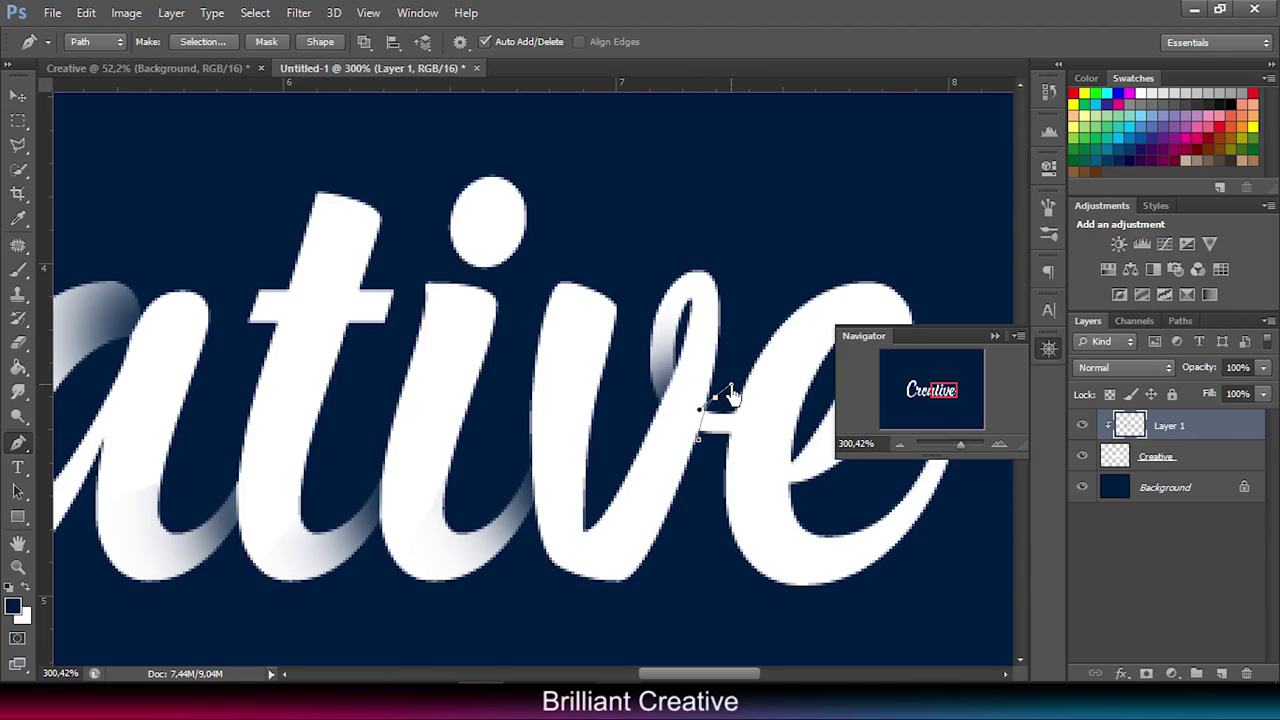
right_click(702, 452)
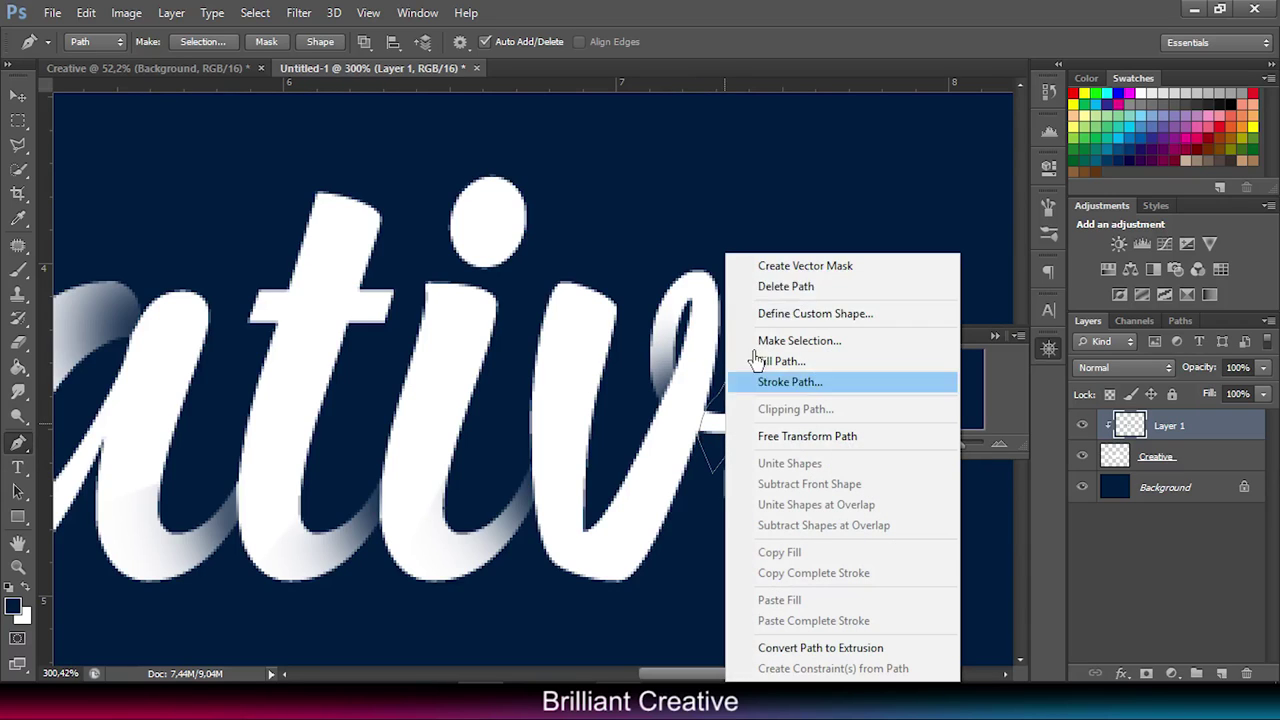
click(770, 338)
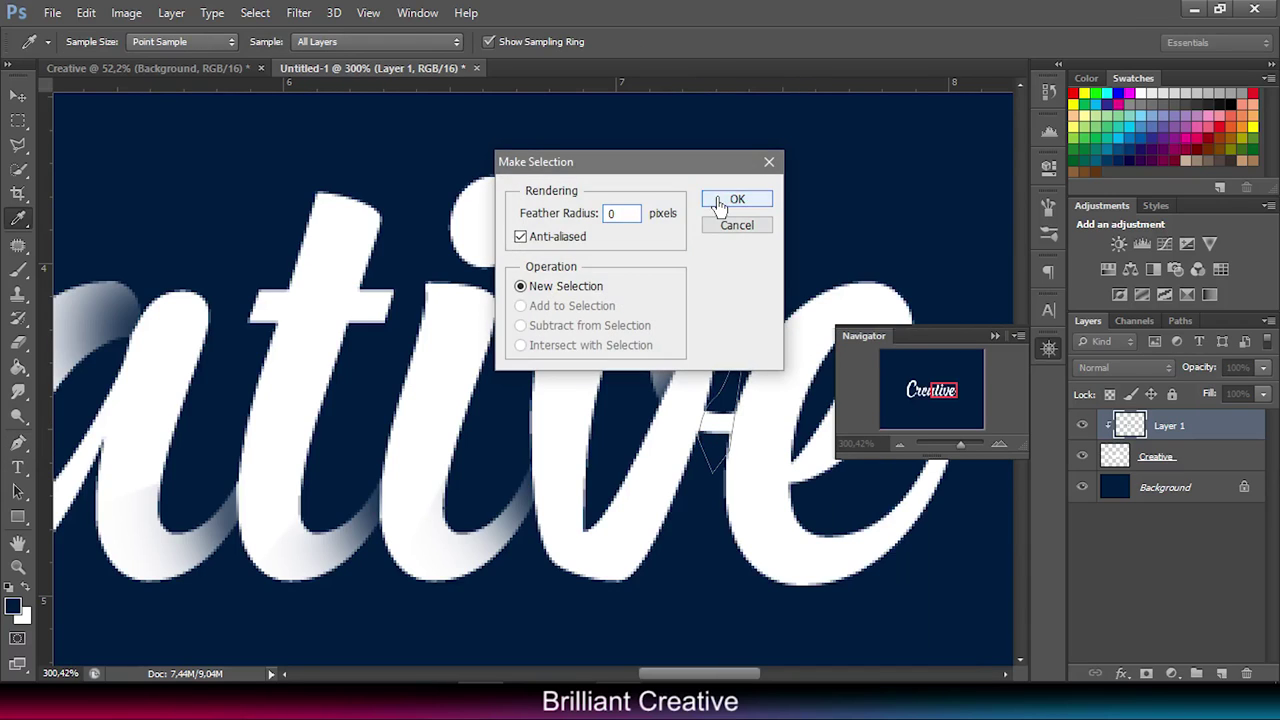
click(738, 199)
Step: Brush navy shadow into the connector, deselect, and pan right to the e's tail
click(15, 275)
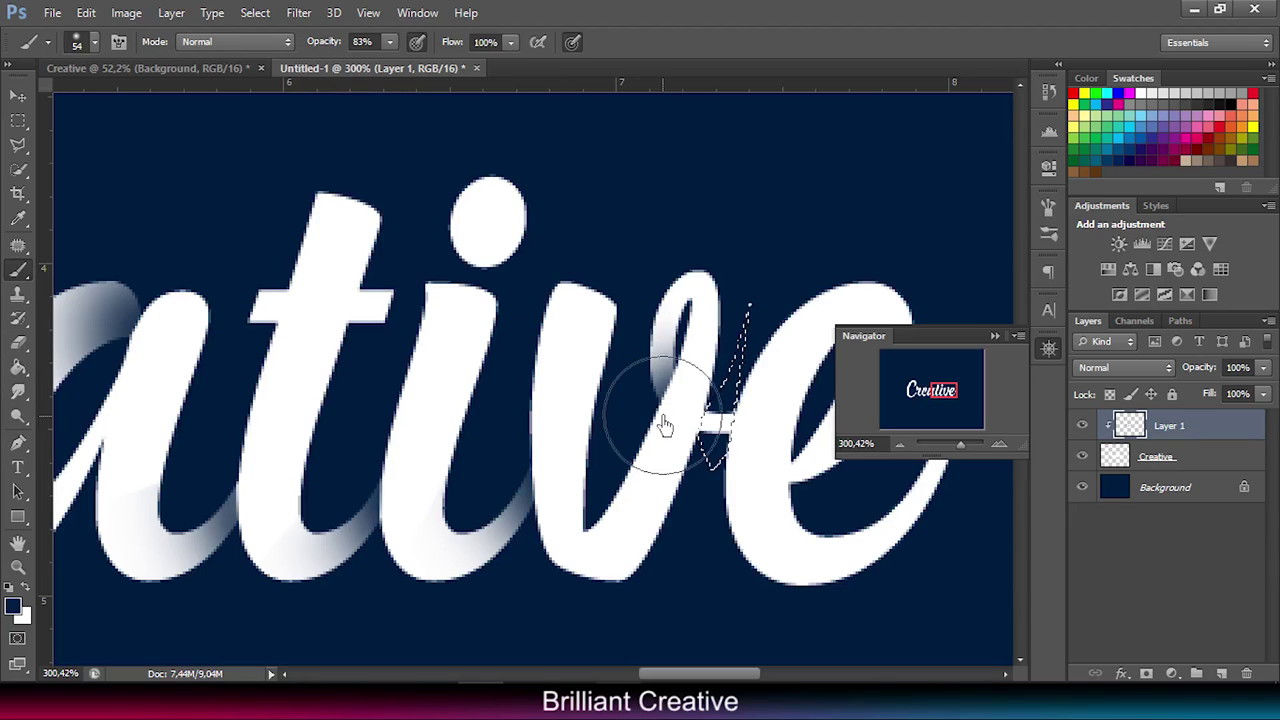
key(ctrl+d)
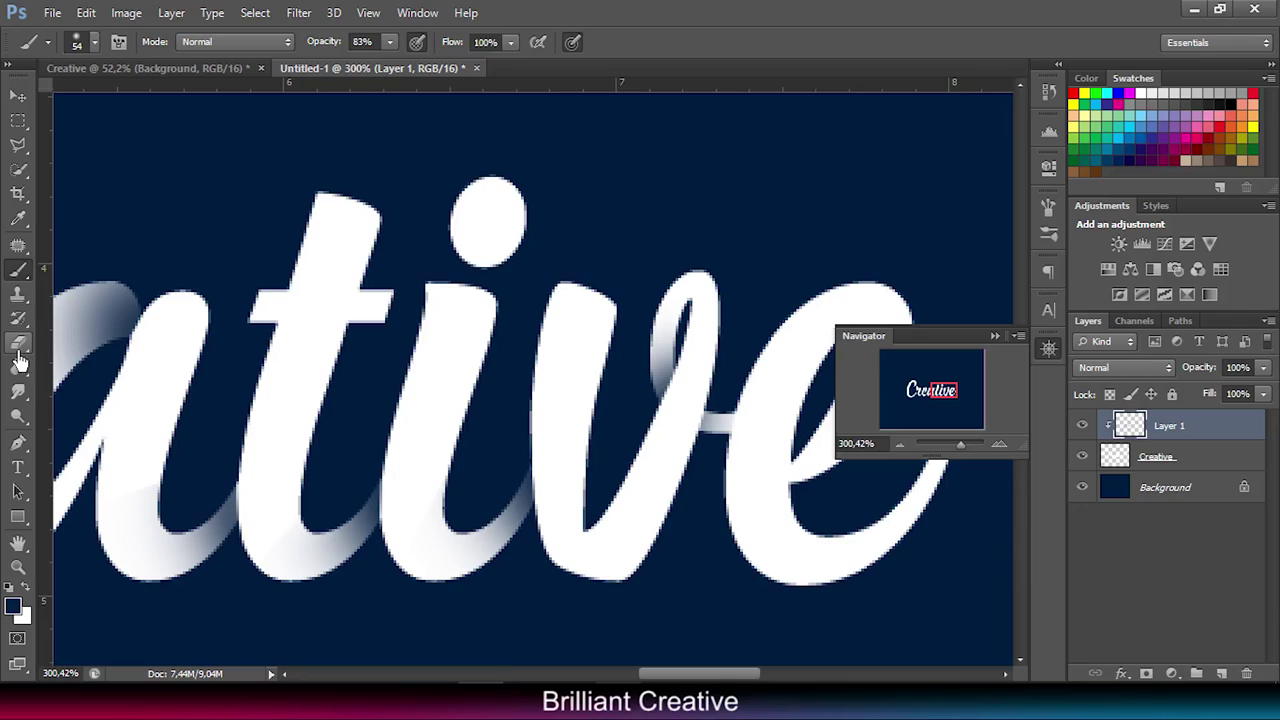
click(17, 344)
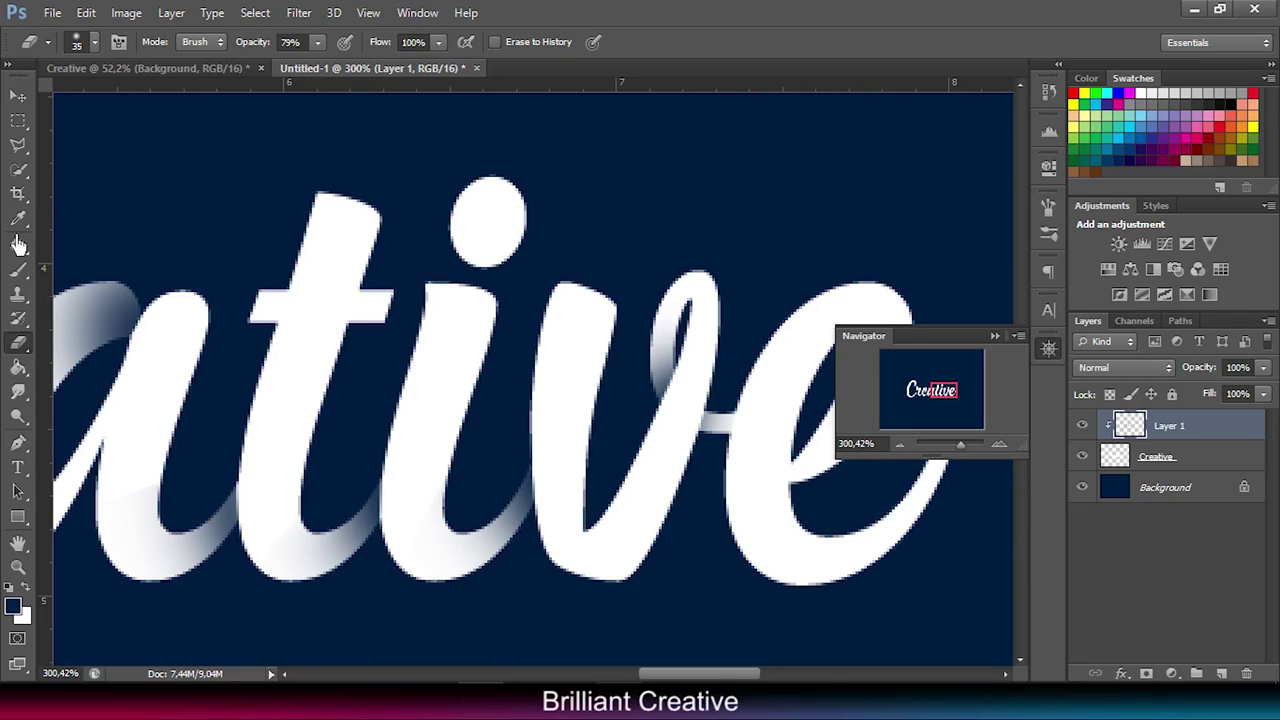
click(17, 443)
mouse_move(931, 390)
mouse_down()
mouse_move(940, 412)
mouse_move(946, 380)
mouse_move(952, 400)
mouse_up()
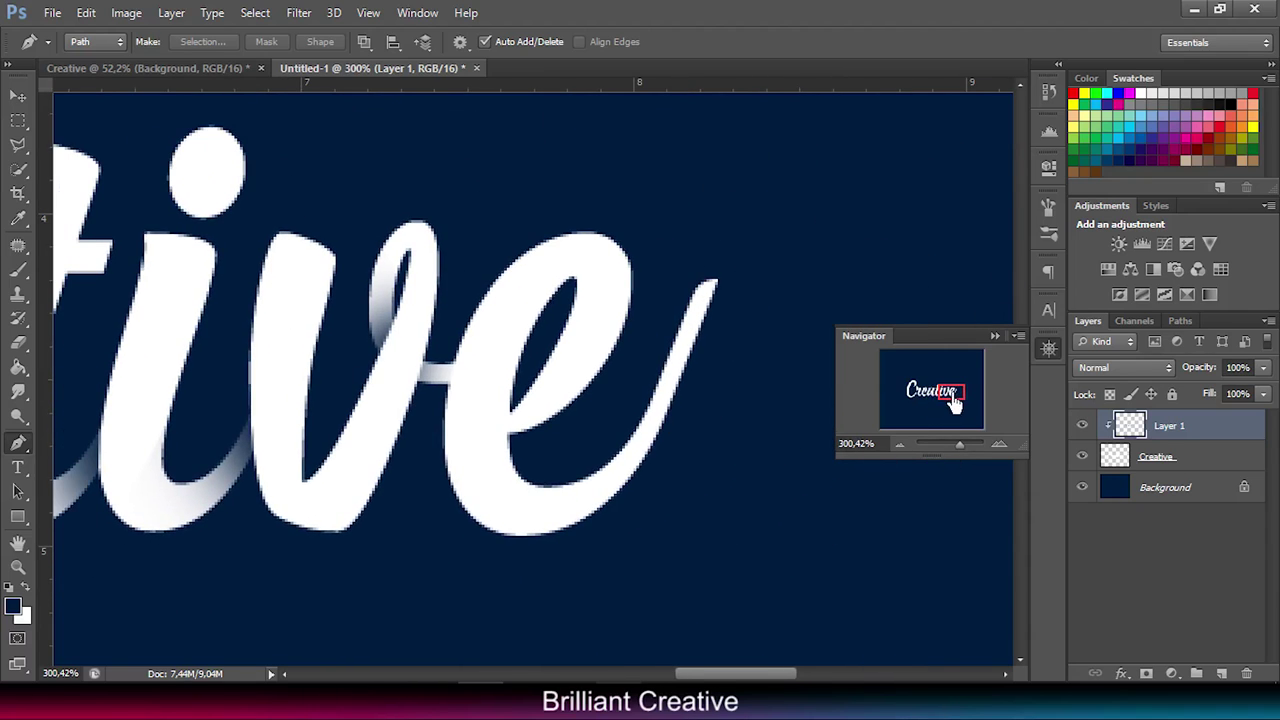
Step: Shade the final e's inner crossing in navy through a pen-path selection, then zoom out
click(512, 446)
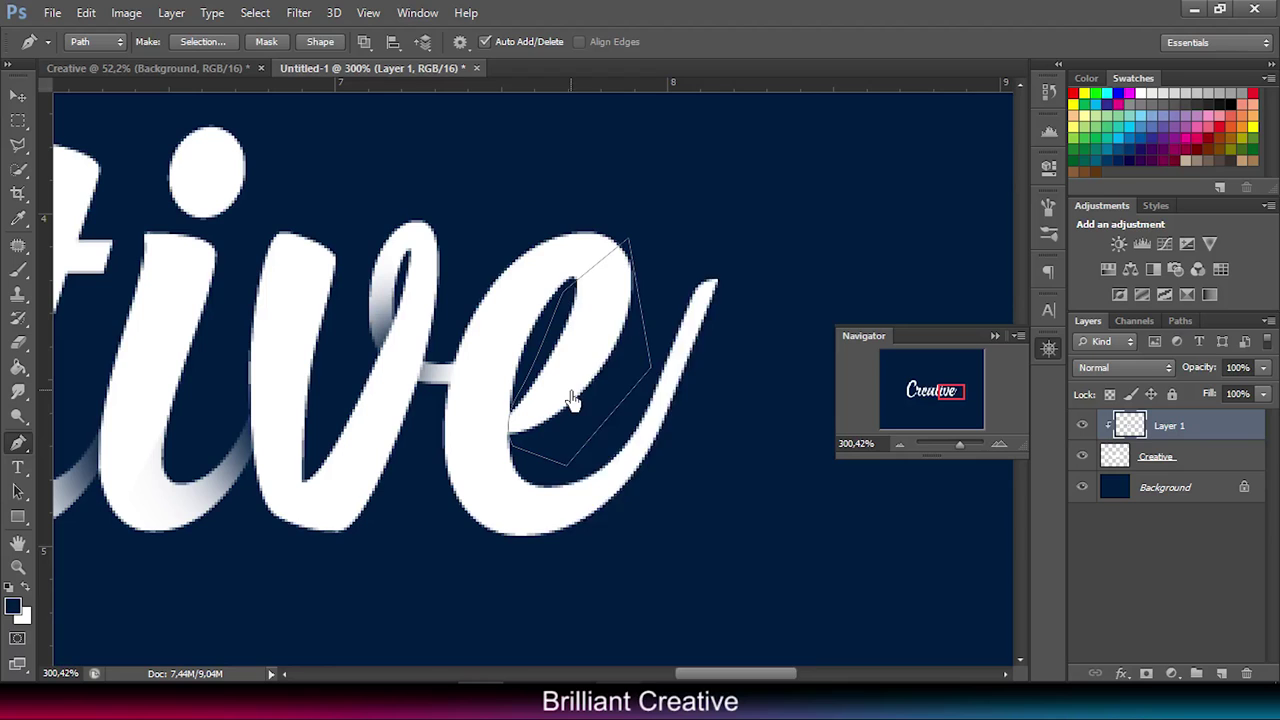
right_click(572, 400)
click(674, 351)
click(746, 200)
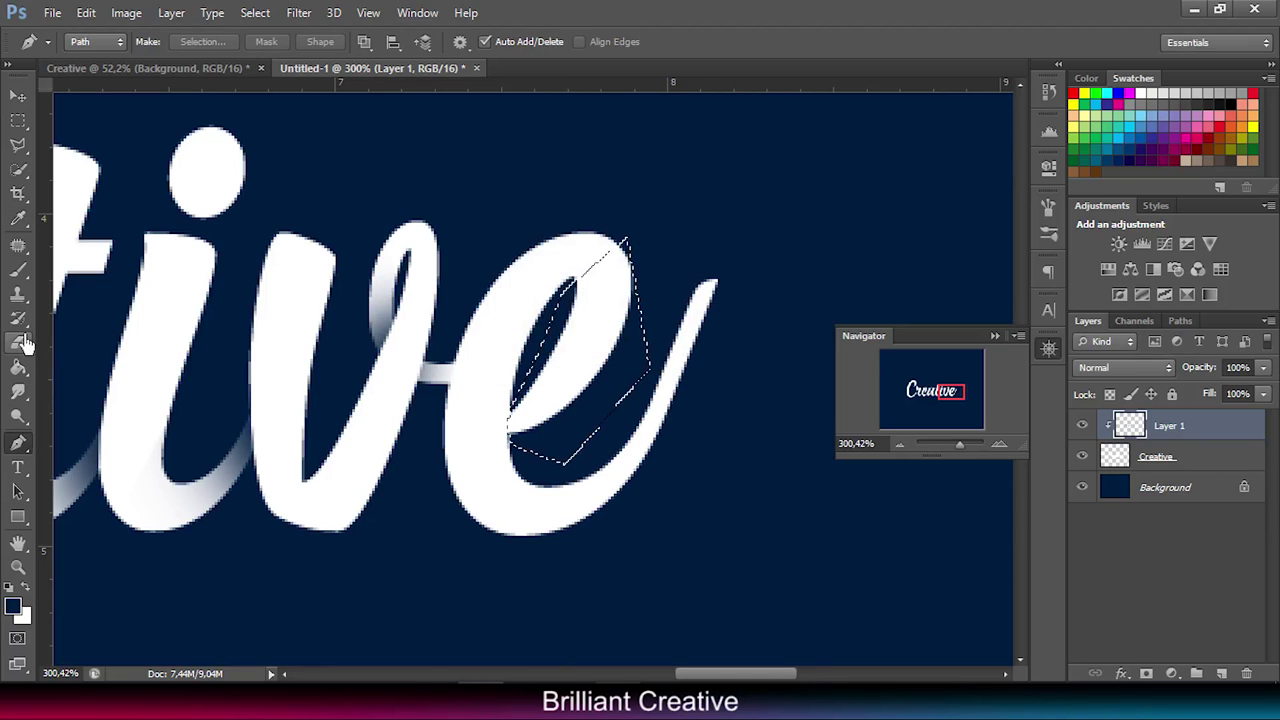
click(18, 270)
mouse_move(500, 443)
mouse_down()
mouse_move(491, 428)
mouse_move(474, 457)
mouse_up()
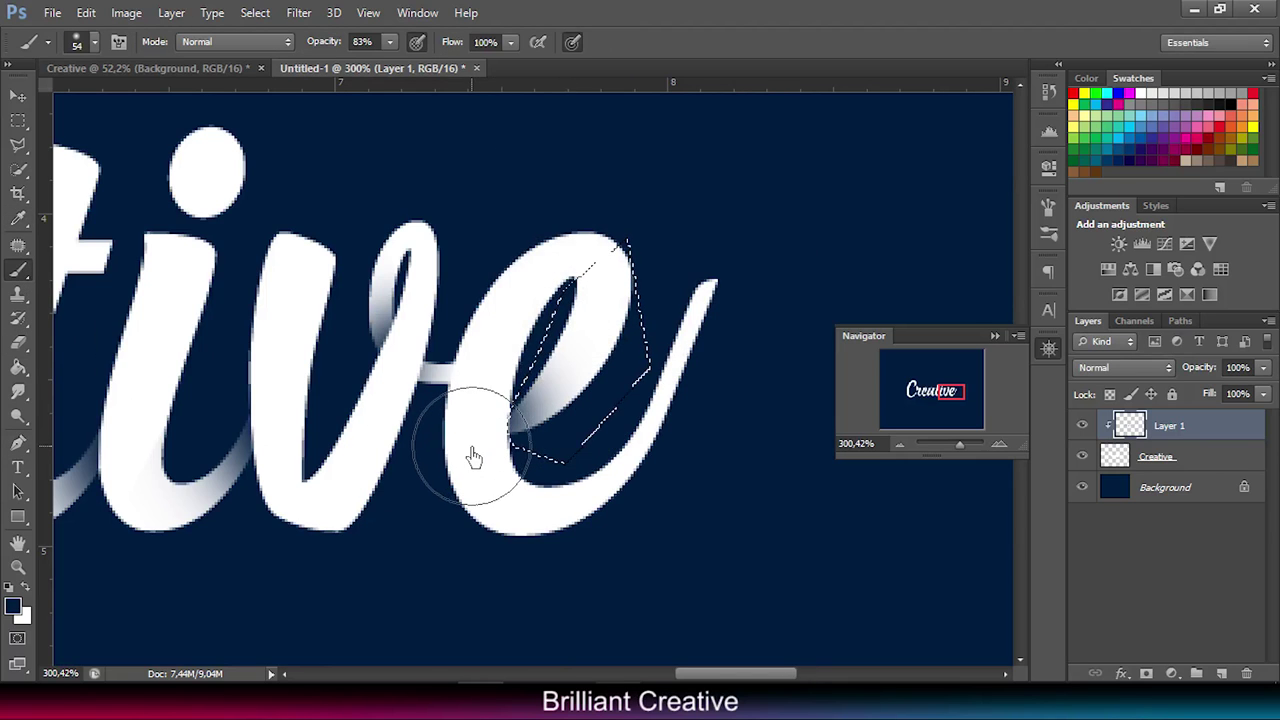
key(ctrl+d)
drag(963, 455, 954, 455)
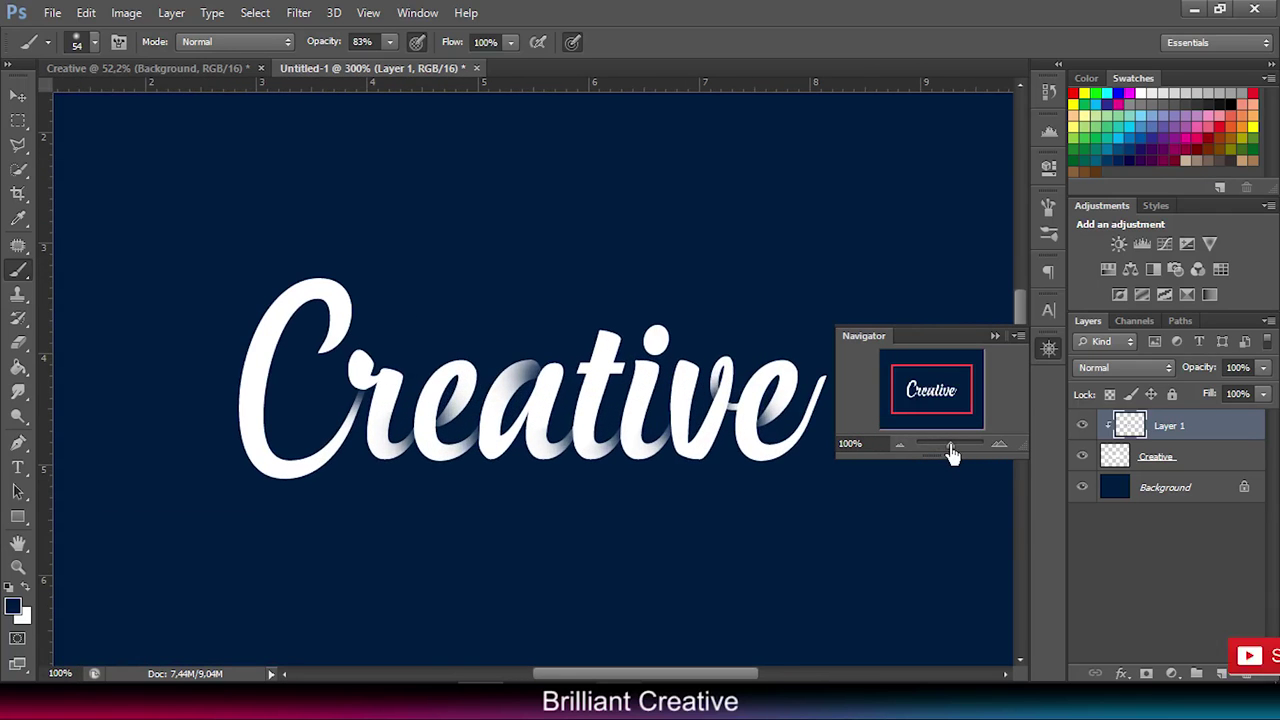
Step: Add an empty layer above Background and load the large 1421 grunge brush angled 78°
click(1160, 489)
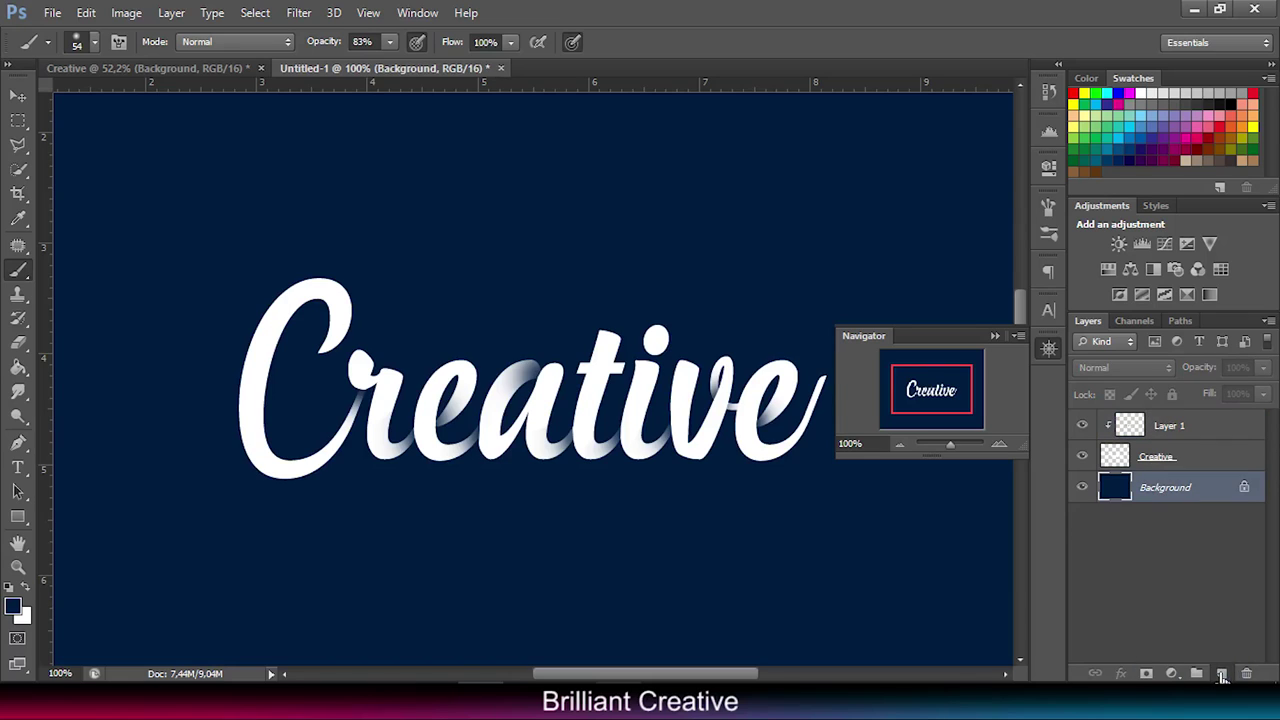
click(1222, 673)
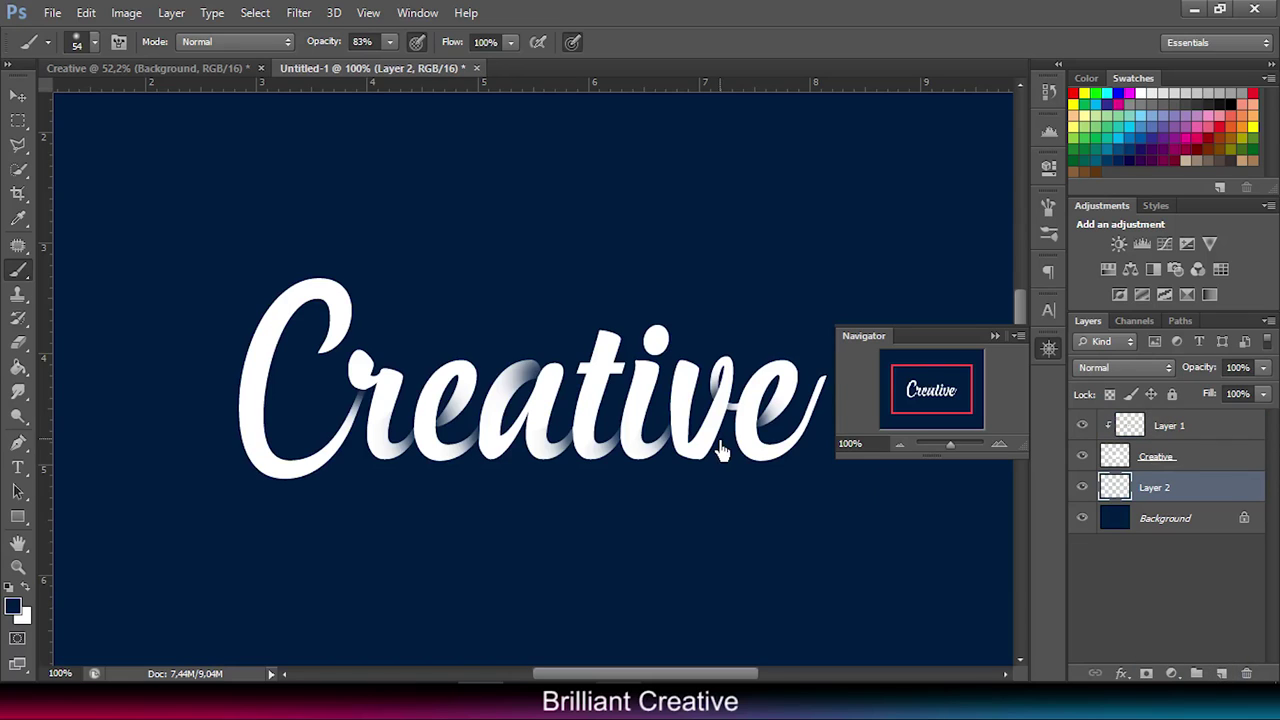
click(94, 42)
scroll(100, 329, down, 2)
scroll(107, 233, down, 3)
scroll(107, 233, down, 3)
scroll(107, 233, down, 3)
scroll(107, 233, down, 3)
scroll(86, 234, down, 1)
scroll(86, 240, down, 1)
scroll(87, 252, down, 2)
scroll(170, 248, down, 1)
scroll(170, 248, down, 1)
scroll(170, 248, down, 1)
click(68, 245)
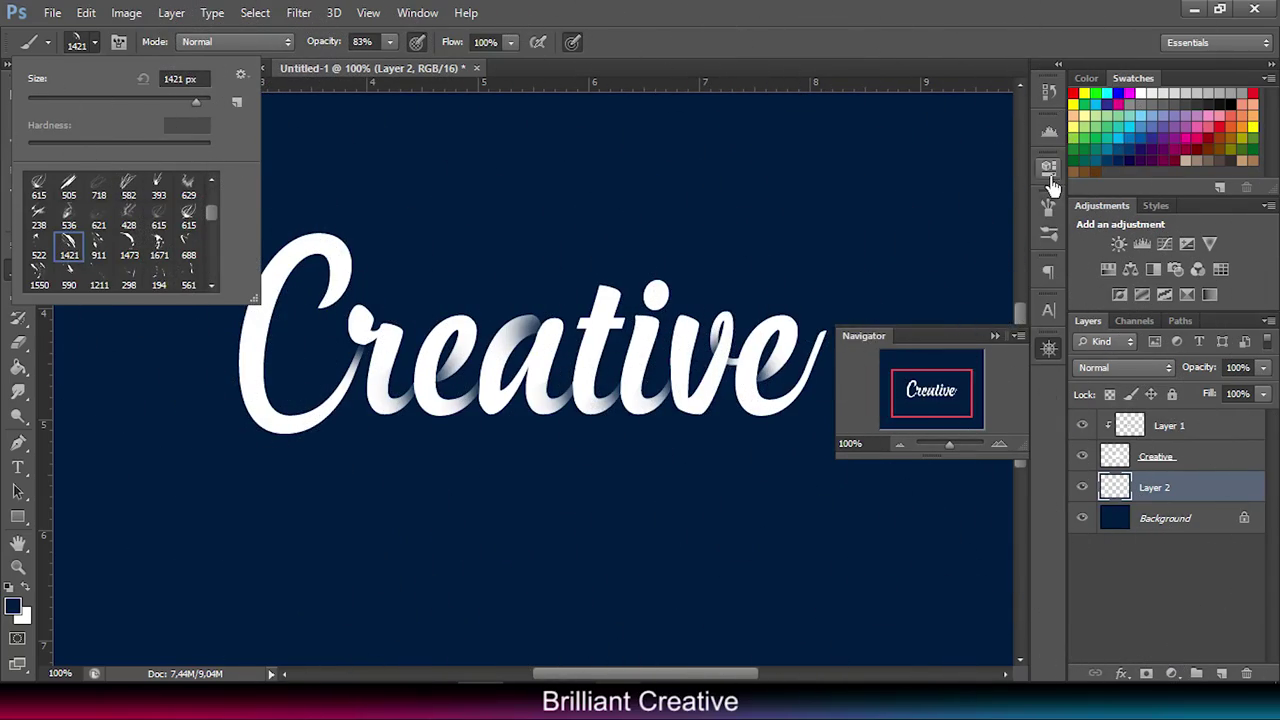
click(1048, 207)
mouse_move(998, 404)
mouse_down()
mouse_move(1010, 401)
mouse_move(1003, 357)
mouse_up()
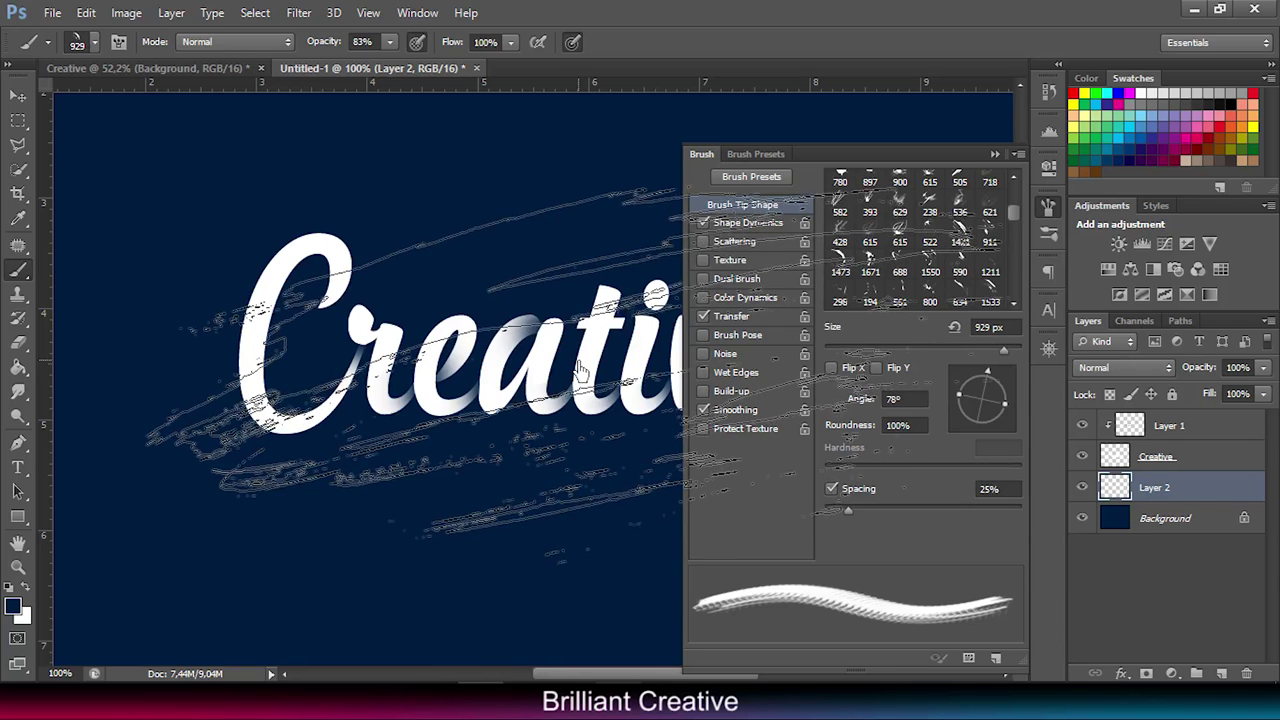
Step: Set the foreground colour to a bright cyan
click(995, 156)
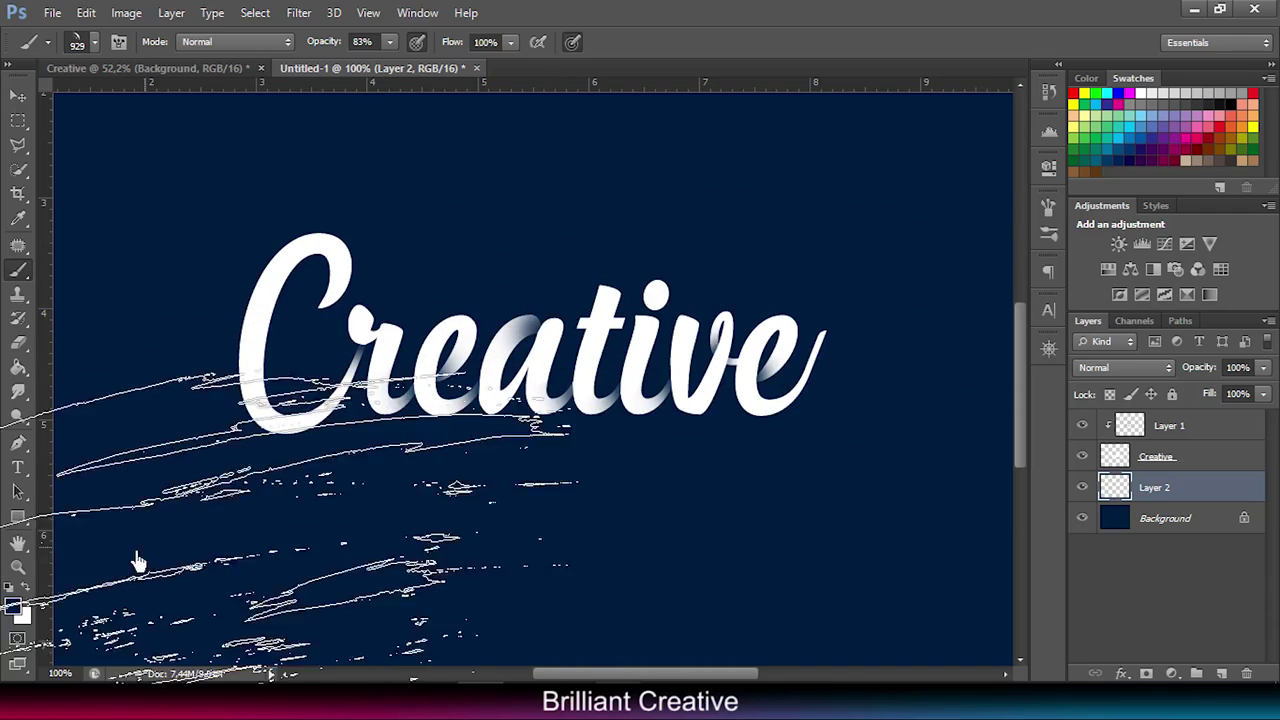
click(12, 610)
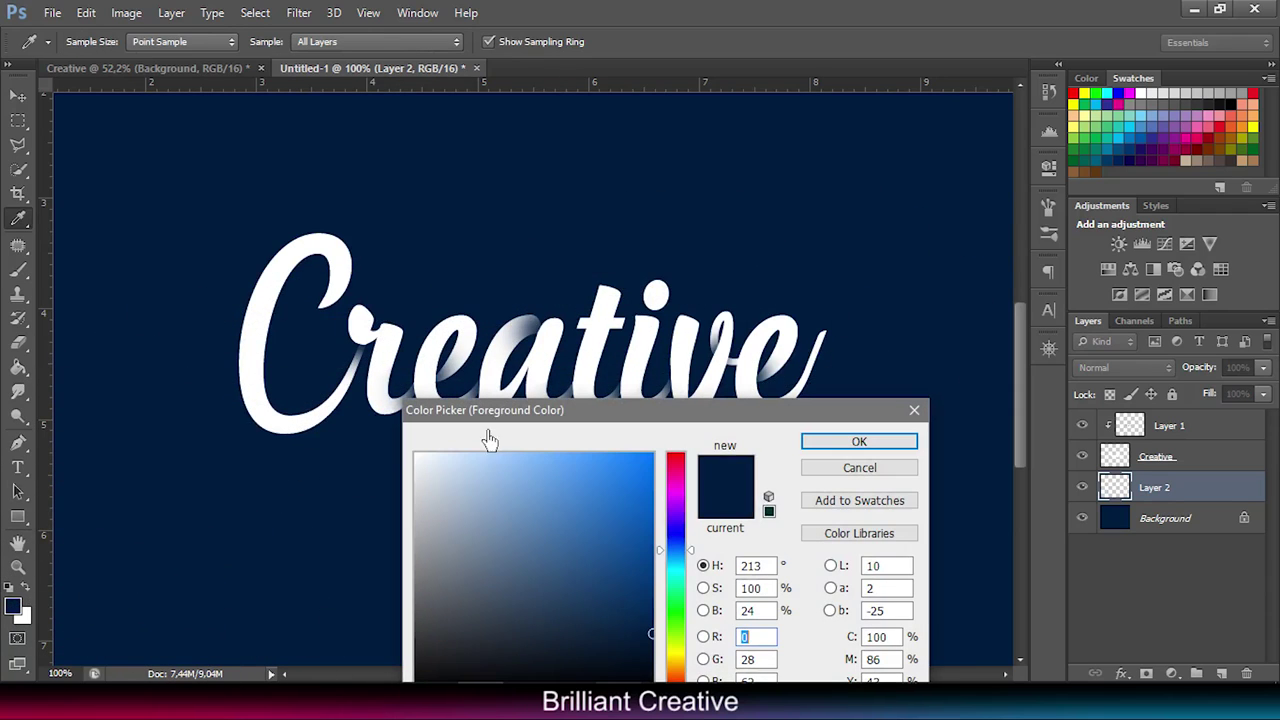
click(651, 503)
drag(660, 563, 660, 578)
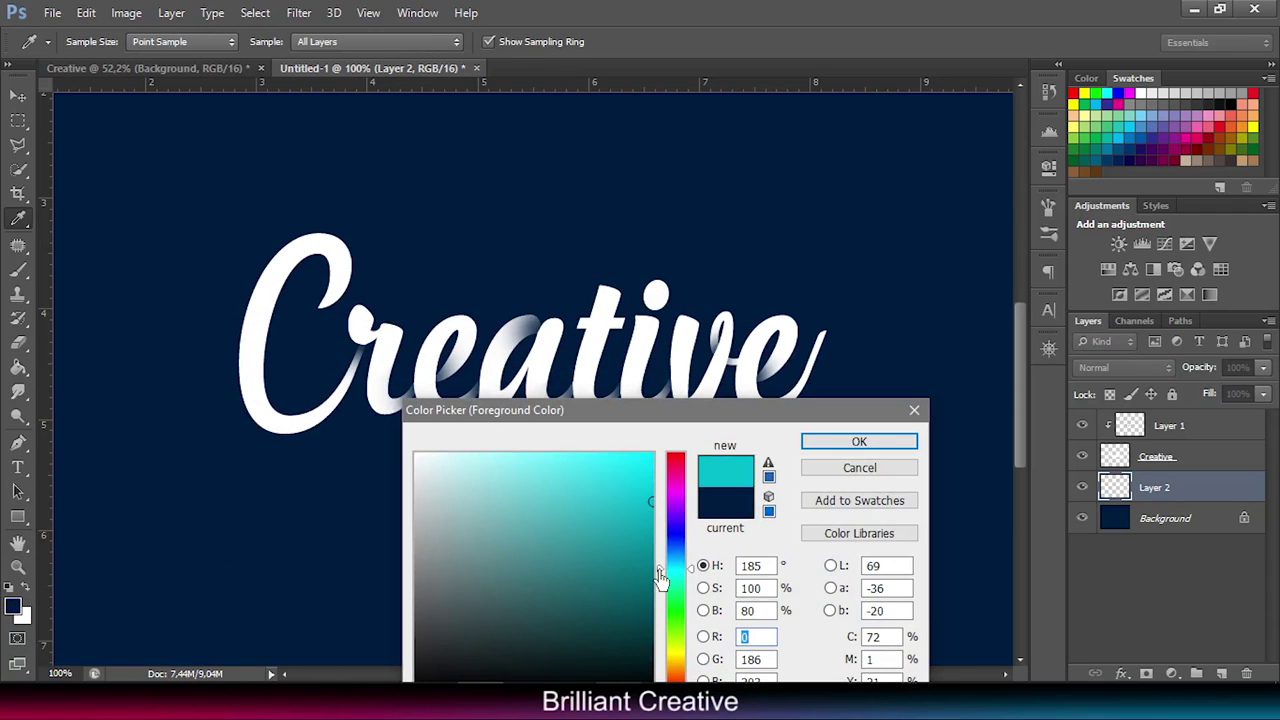
click(808, 442)
Step: Stamp a cyan grunge stroke behind the text, redoing it with the brush angled 86°
key(b)
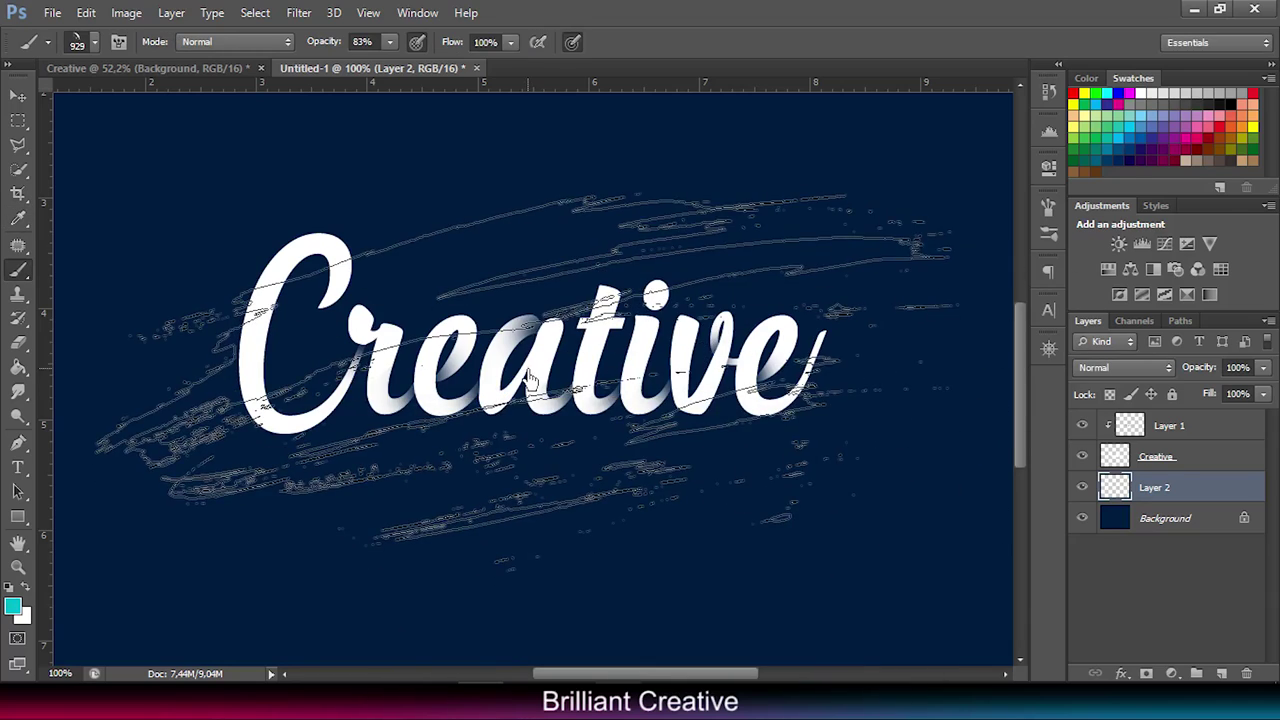
click(525, 365)
key(ctrl+z)
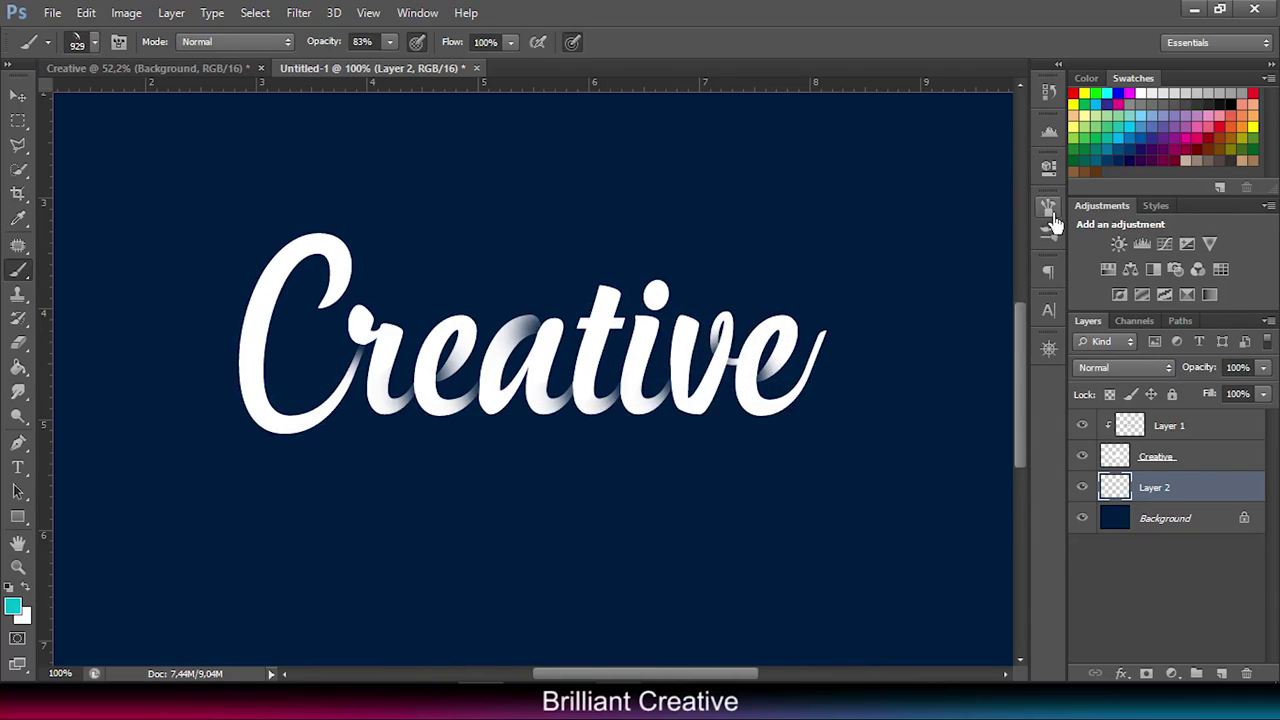
click(1049, 207)
drag(988, 392, 984, 374)
click(703, 391)
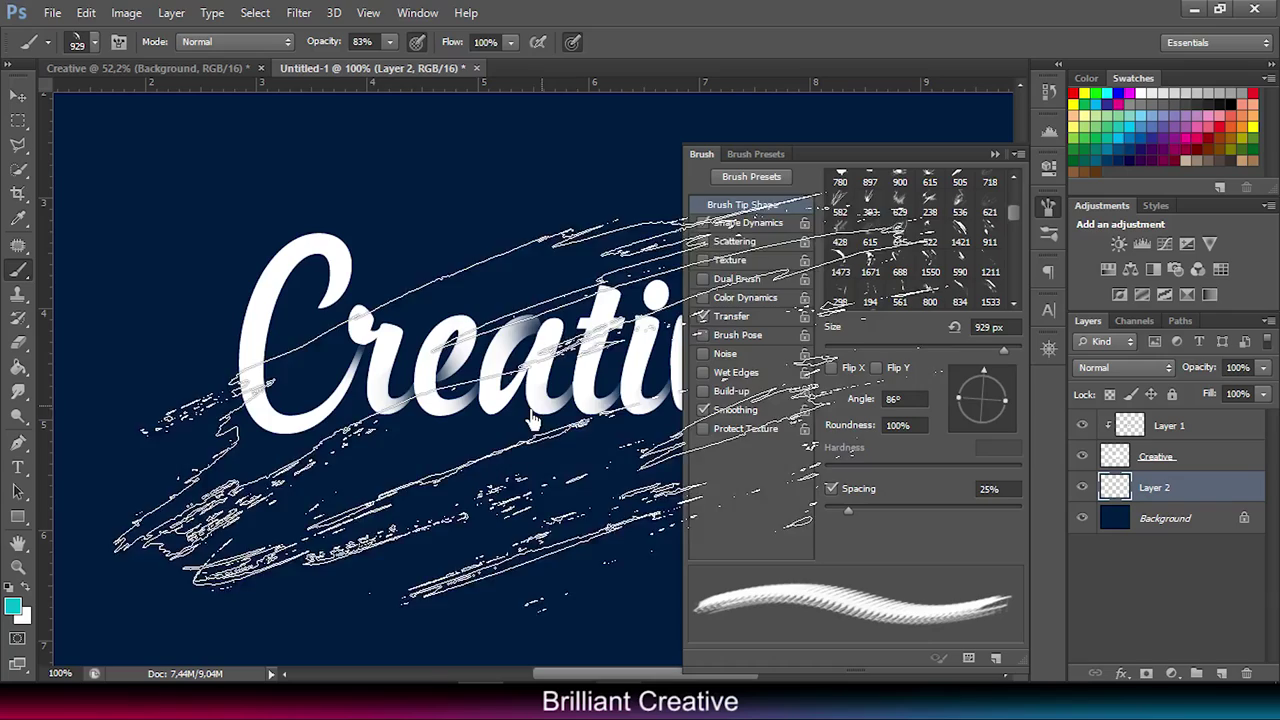
click(605, 418)
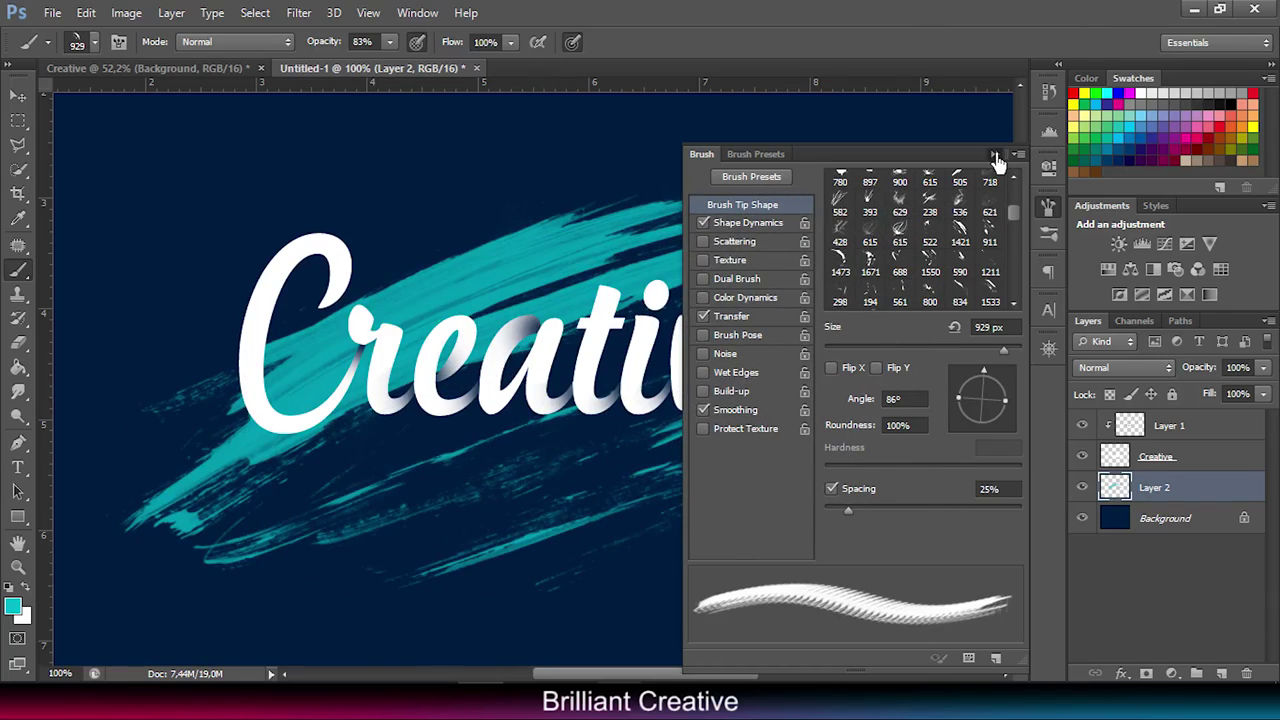
Step: Zoom out with the Navigator to see more of the canvas
click(997, 156)
click(1048, 348)
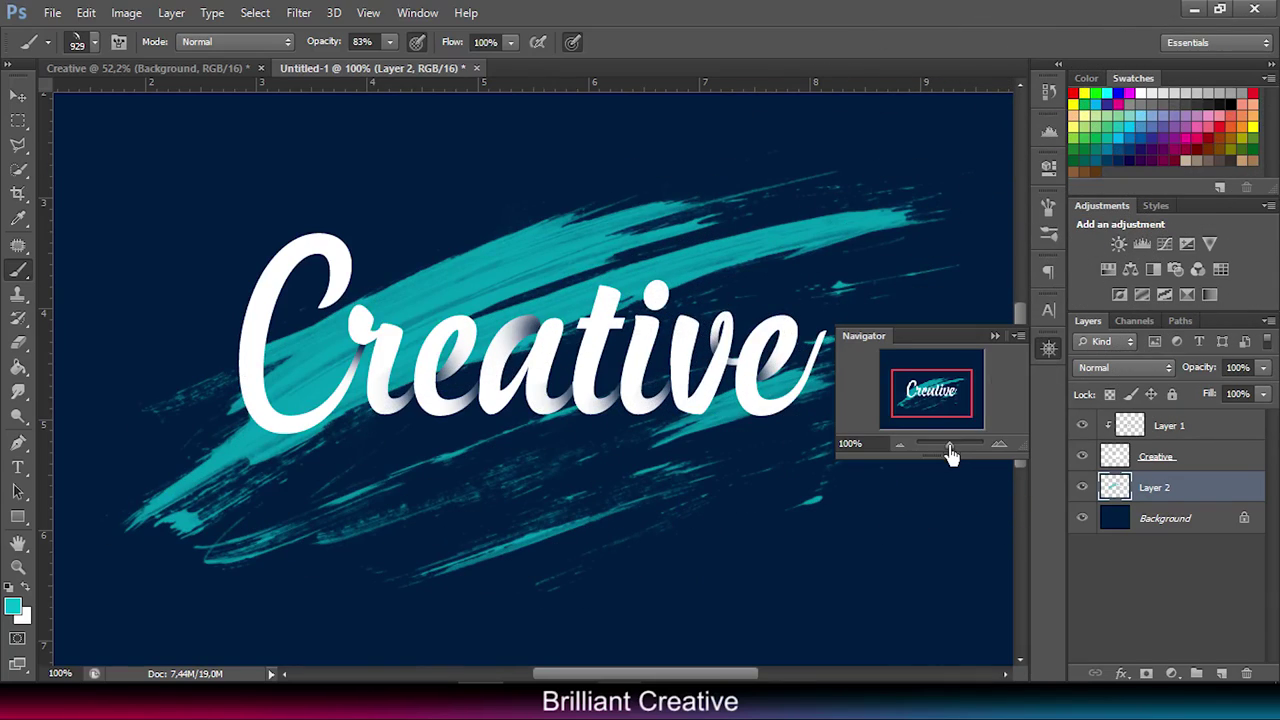
drag(950, 448, 946, 448)
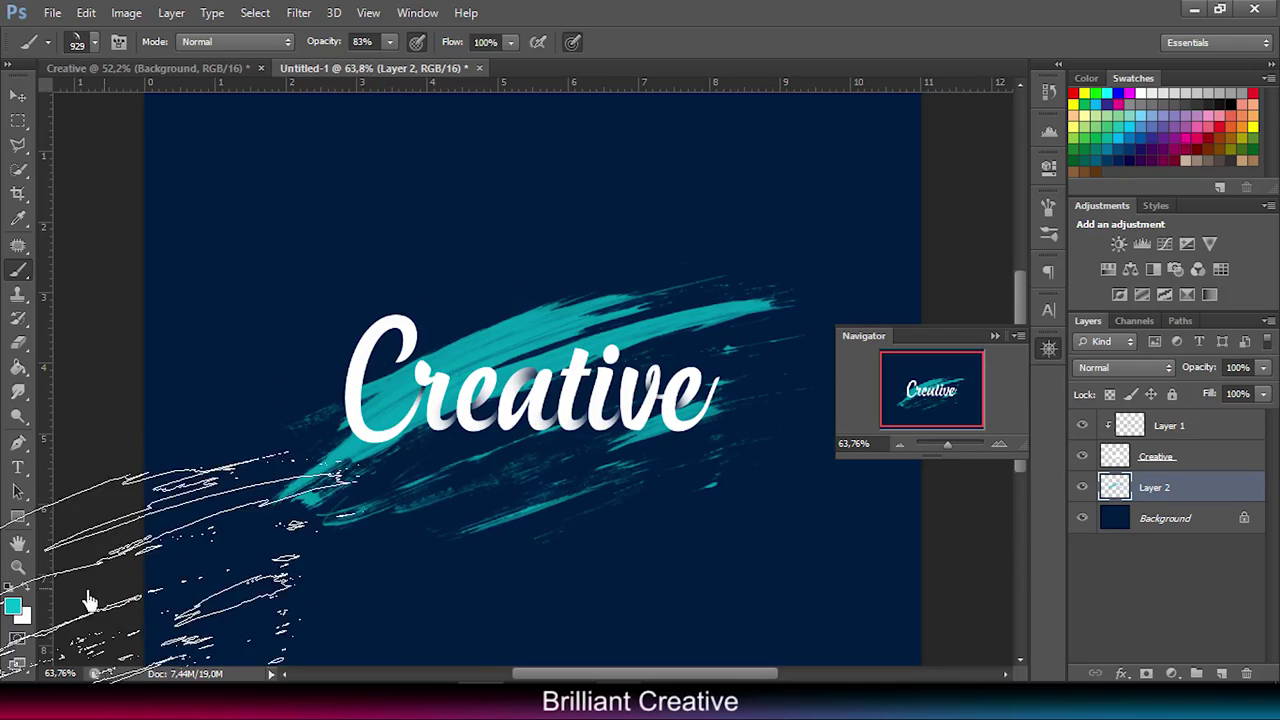
click(13, 605)
Step: Stamp a magenta grunge stroke below the text
drag(660, 580, 670, 497)
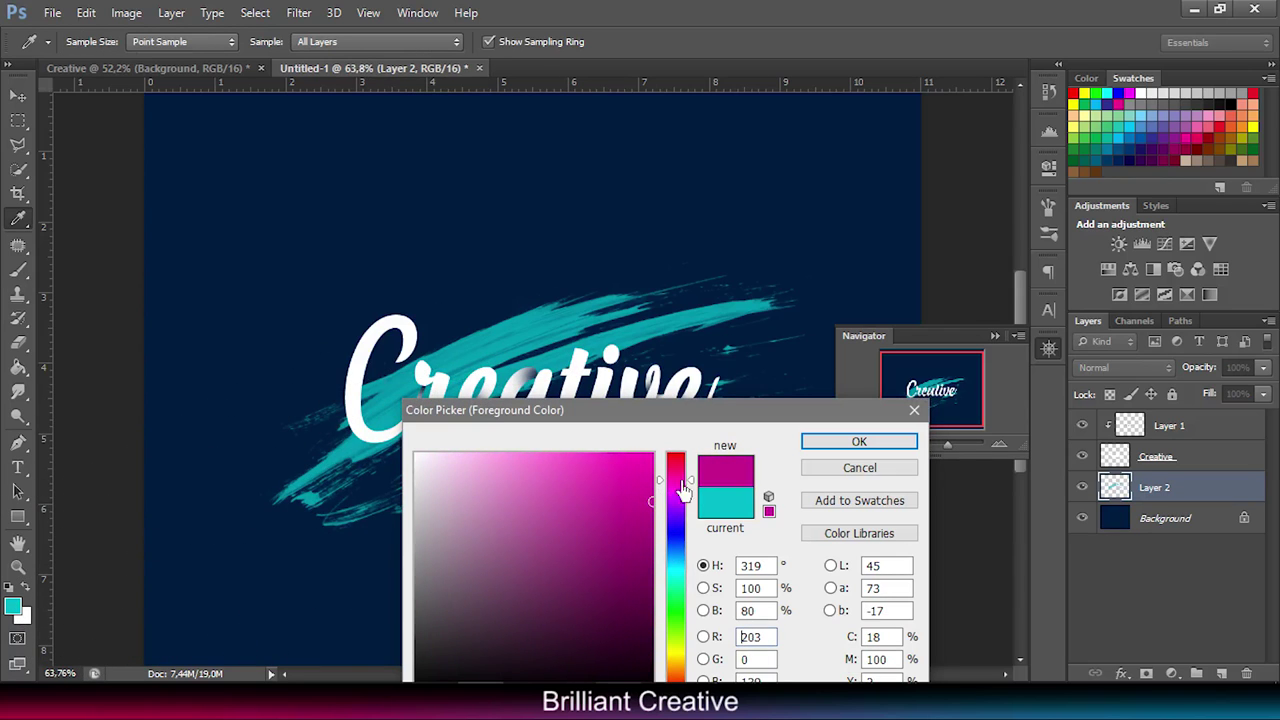
click(858, 442)
key(b)
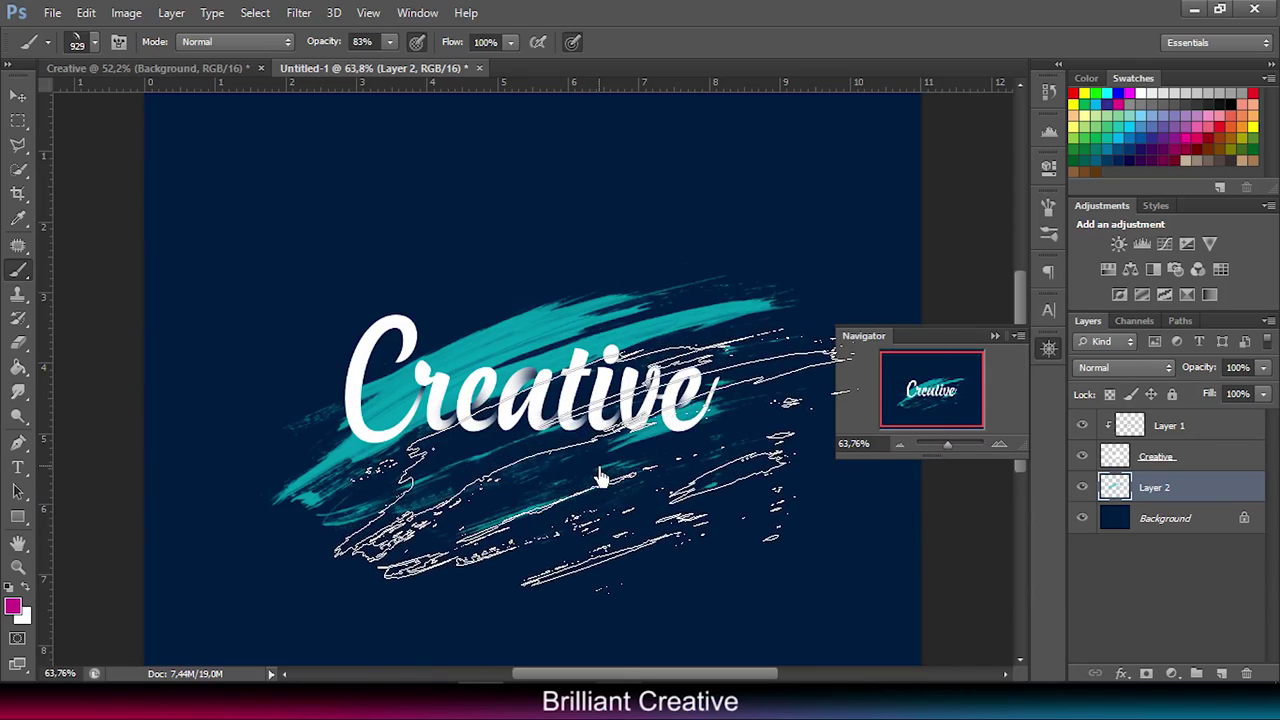
click(600, 477)
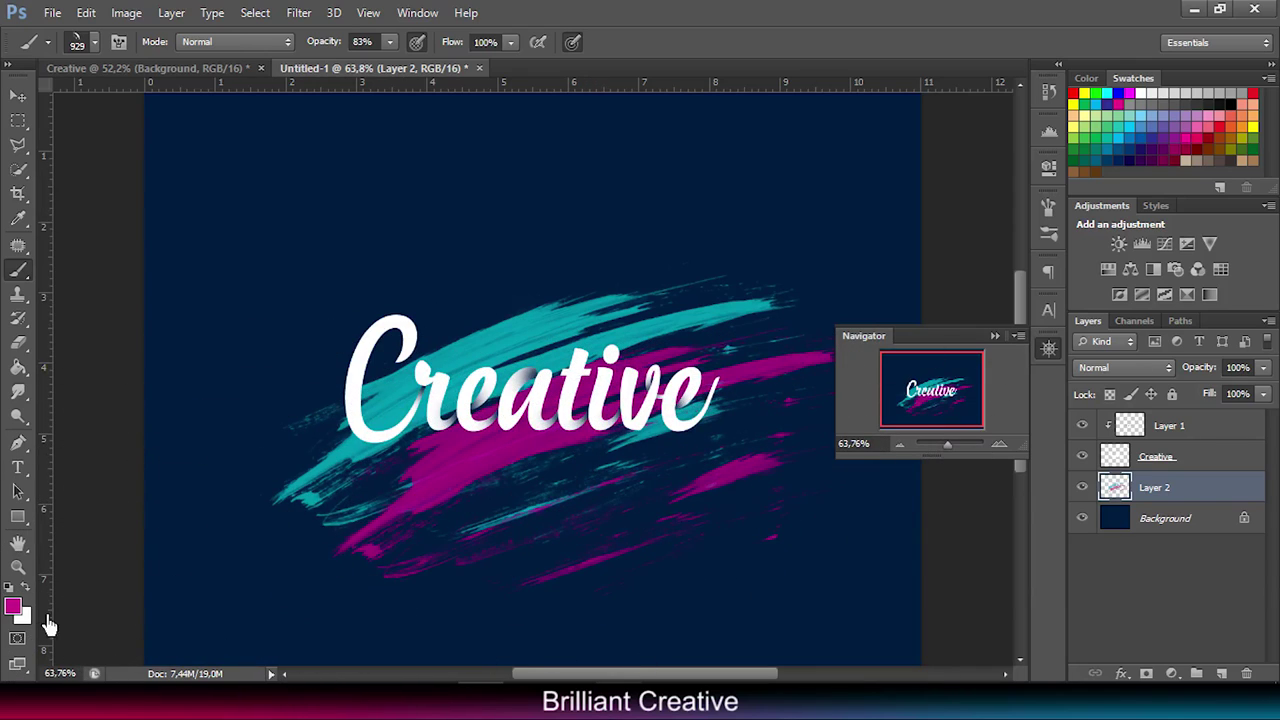
Step: Stamp a lime-green grunge stroke at the upper left after two trial placements
click(13, 605)
drag(676, 636, 676, 660)
click(818, 455)
click(655, 502)
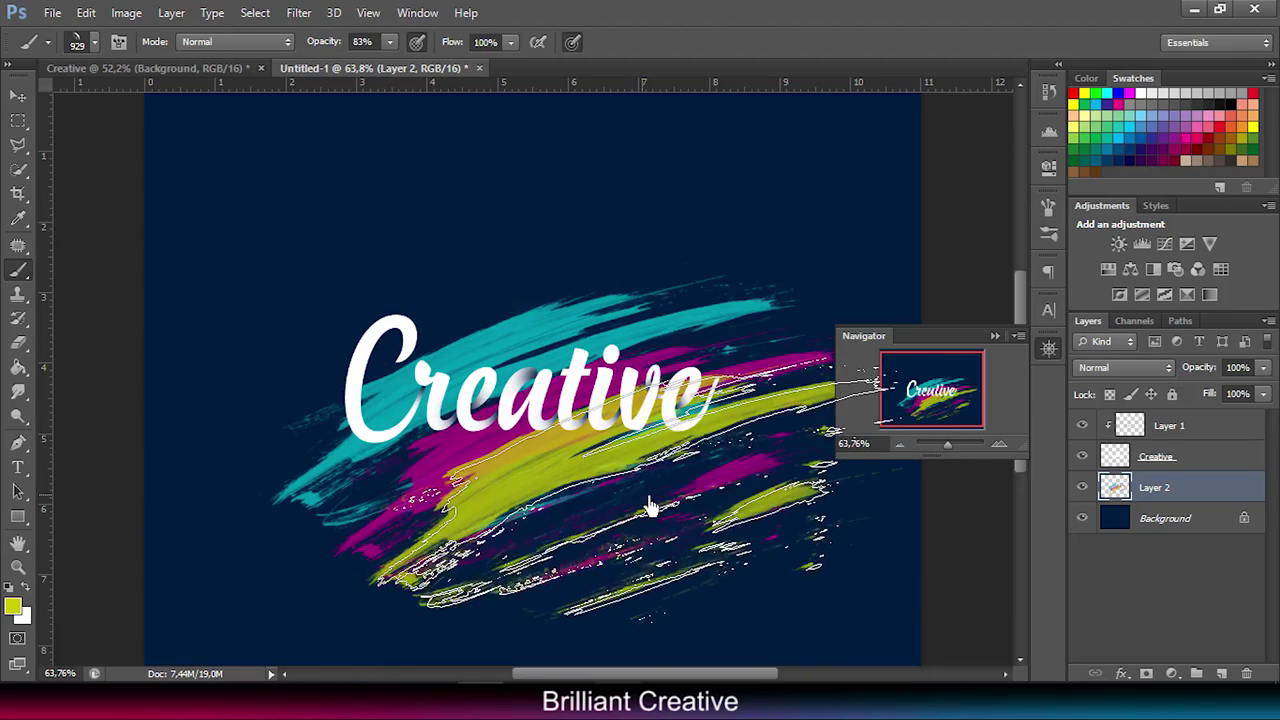
key(ctrl+z)
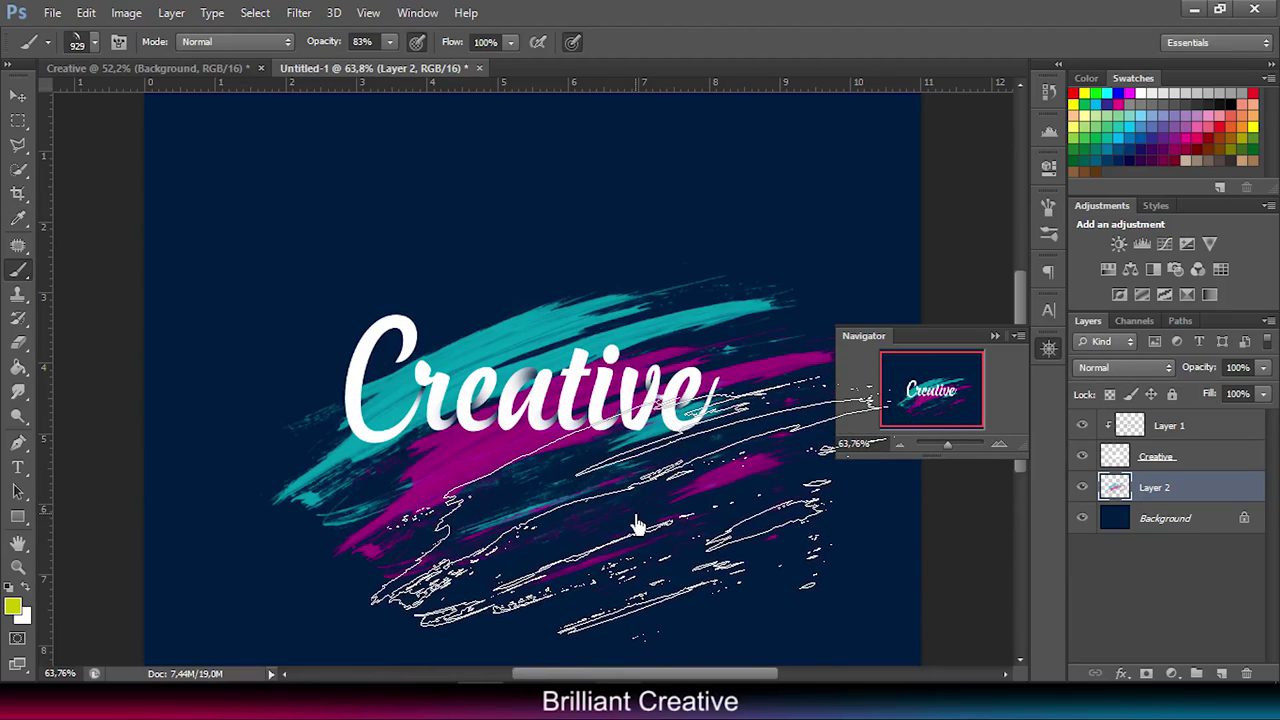
click(640, 525)
key(ctrl+z)
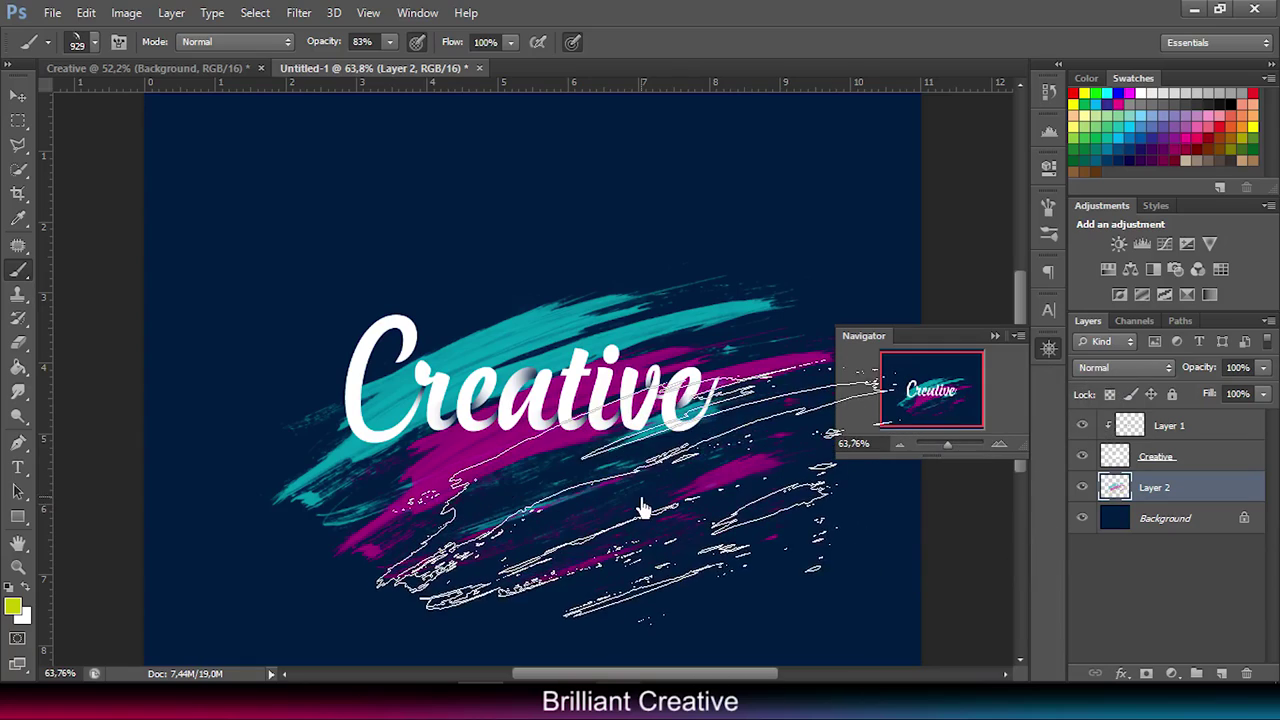
click(430, 352)
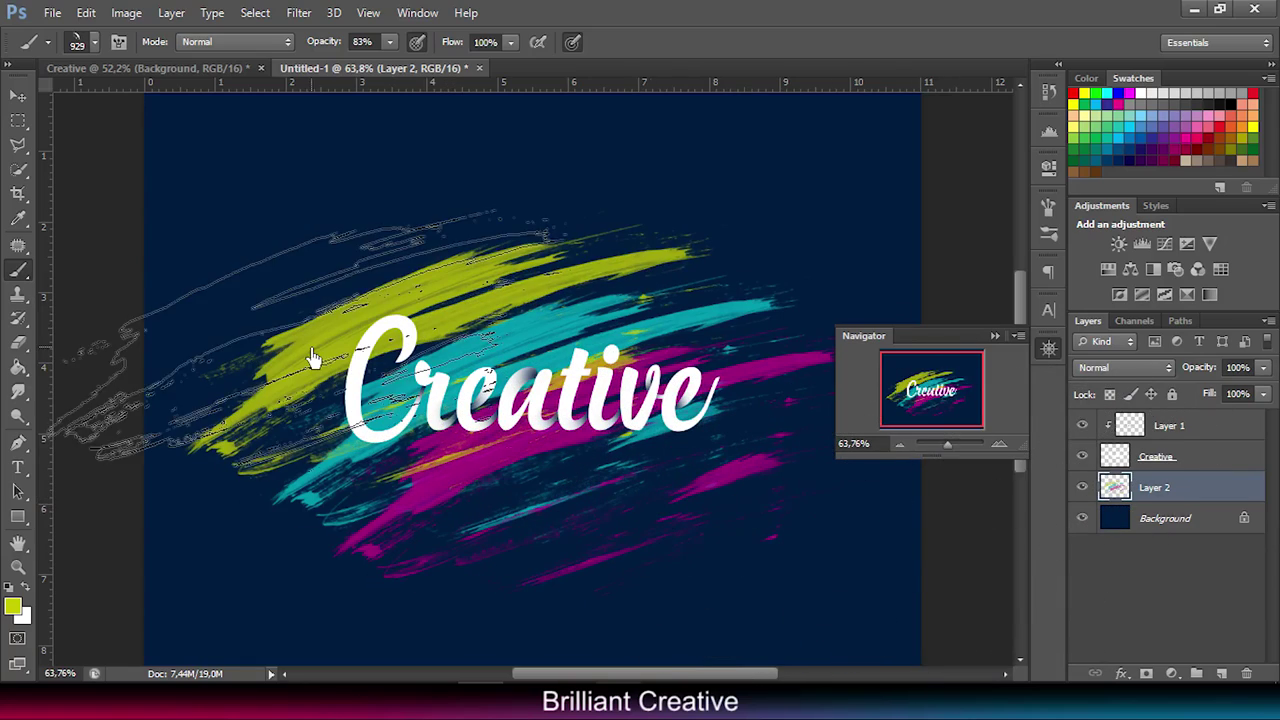
click(19, 96)
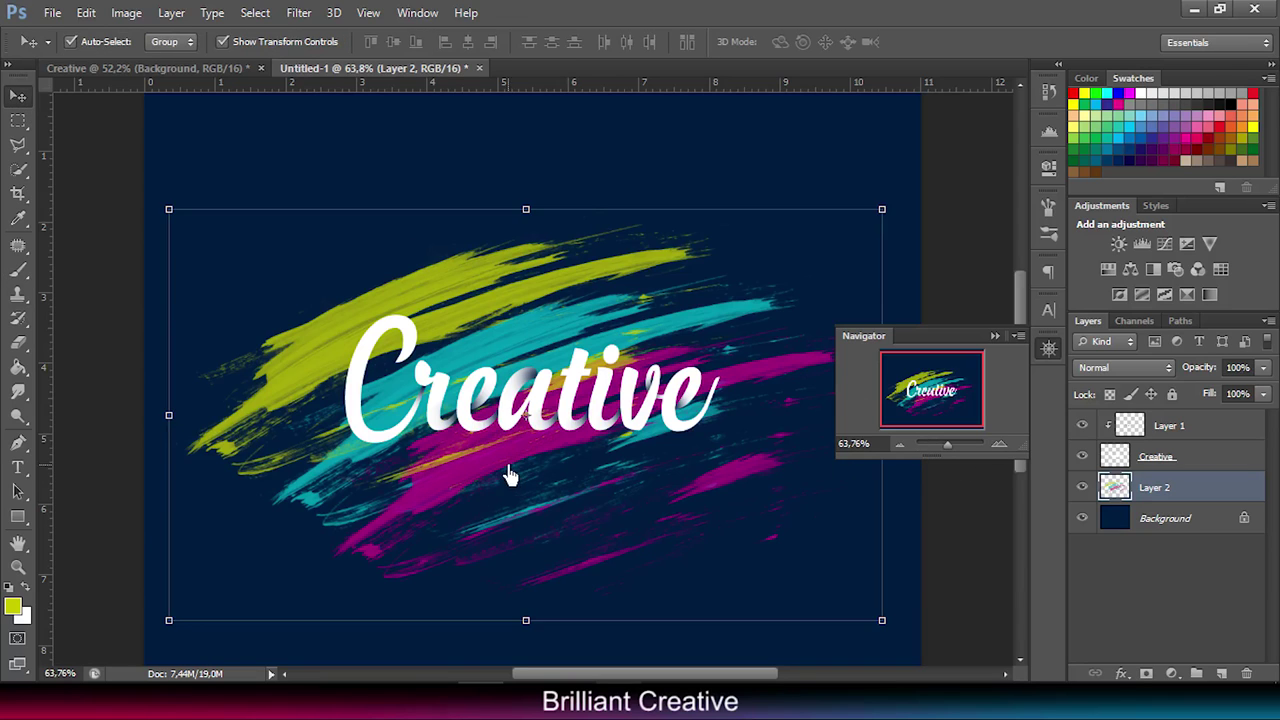
Step: Scale the coloured stroke layer down to about 76% and recentre it behind Creative
drag(508, 475, 524, 481)
drag(949, 452, 946, 452)
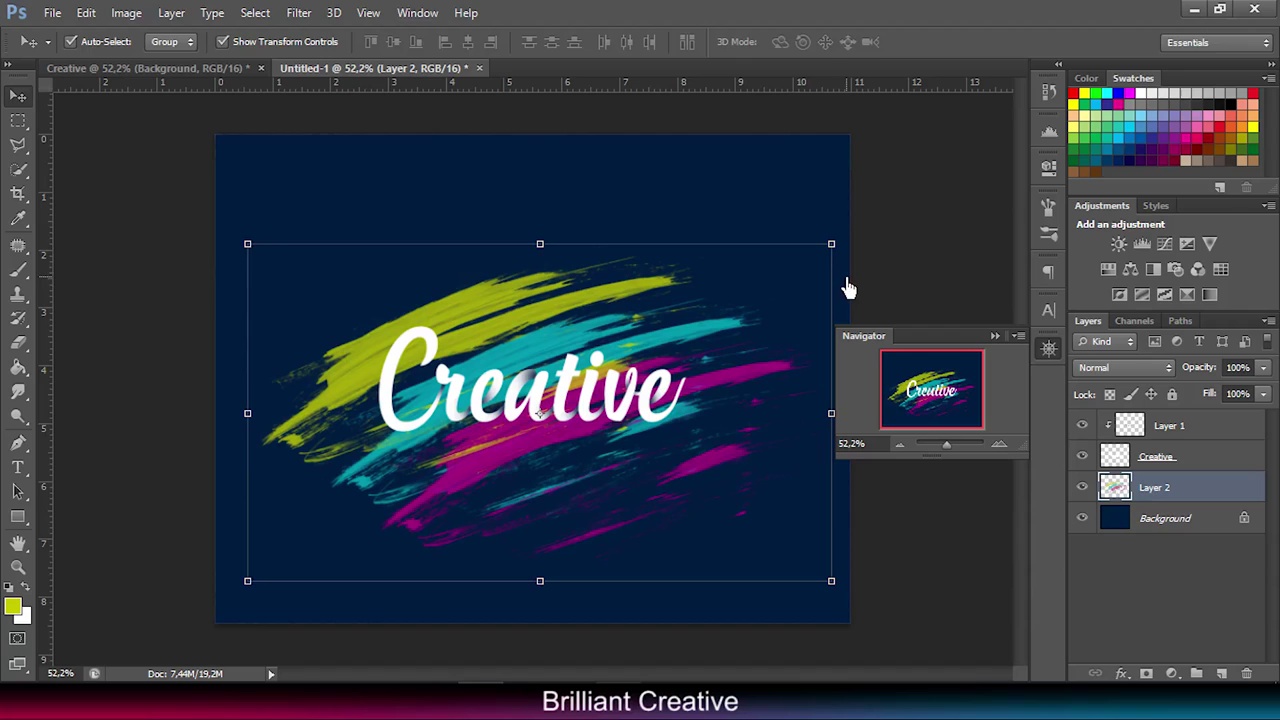
drag(832, 246, 694, 325)
mouse_move(523, 457)
mouse_down()
mouse_move(580, 408)
mouse_move(598, 420)
mouse_up()
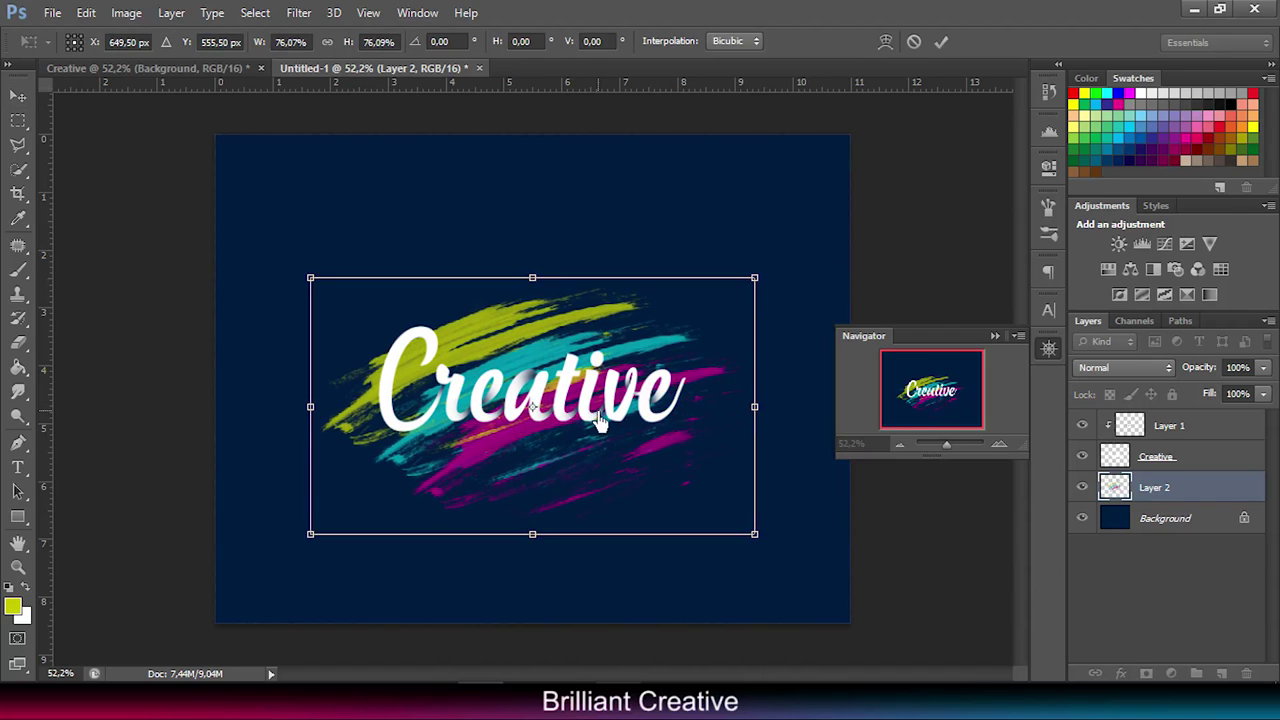
click(943, 42)
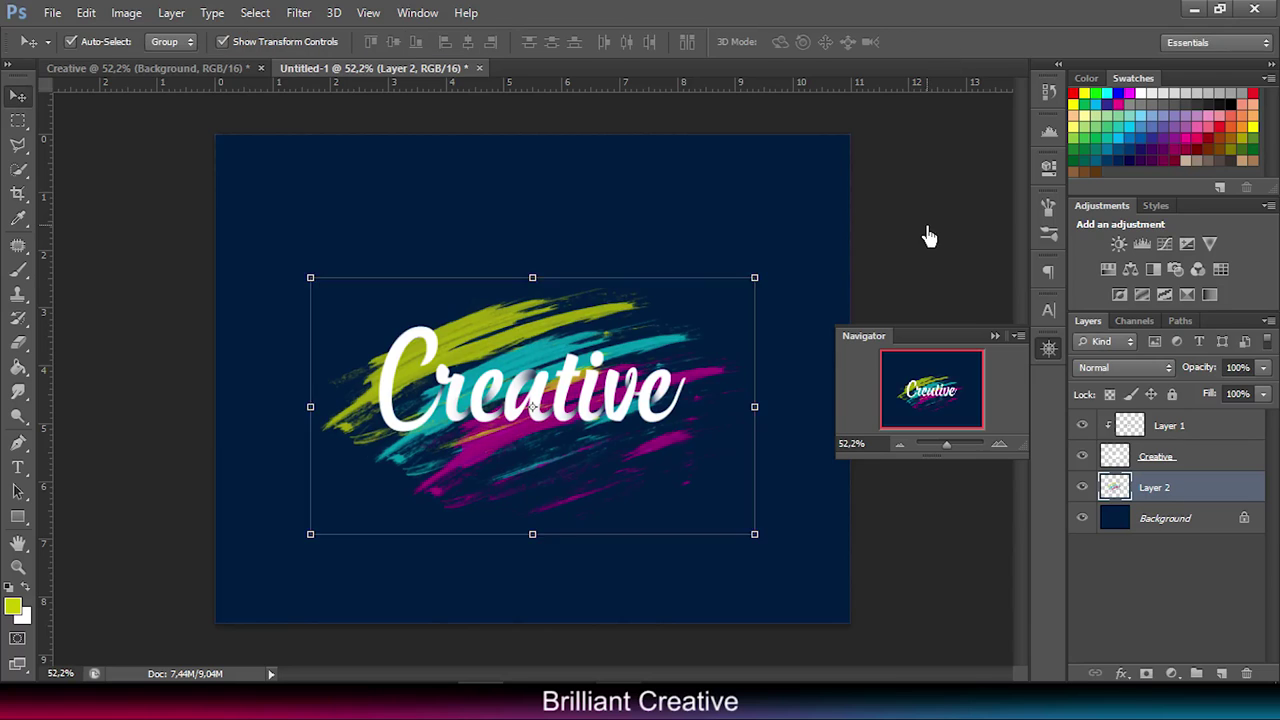
drag(945, 453, 951, 455)
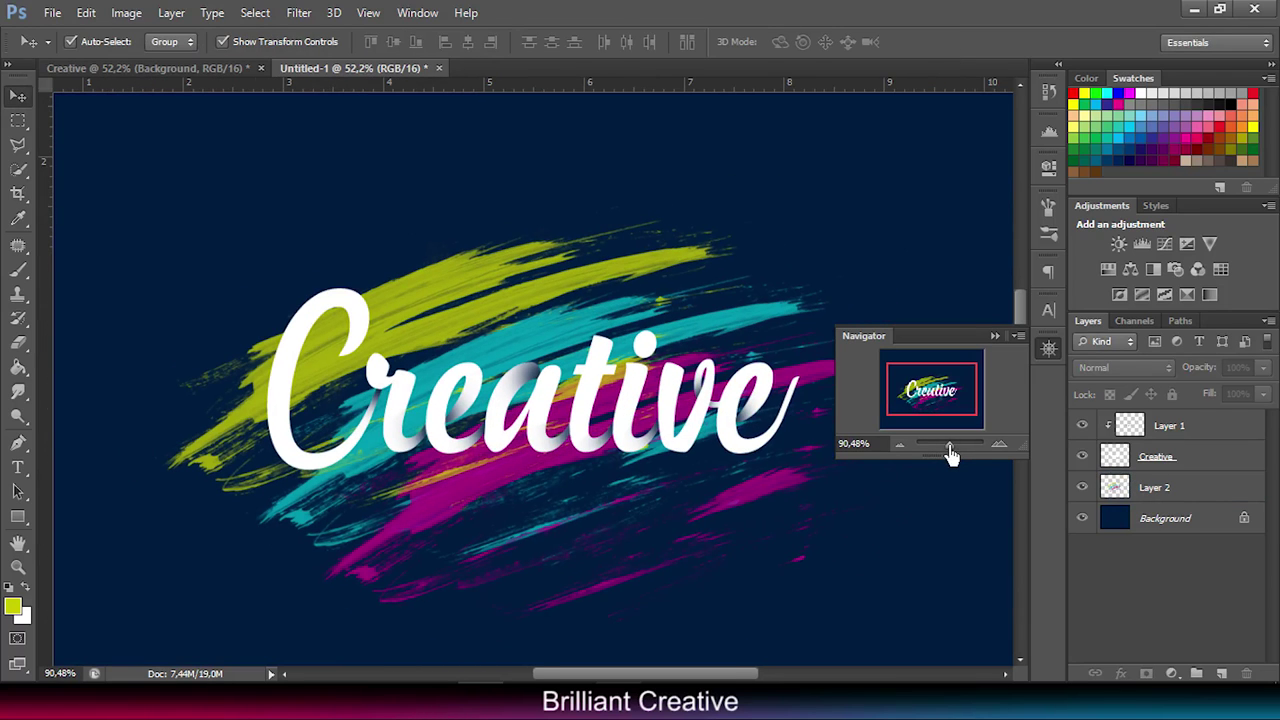
click(1174, 470)
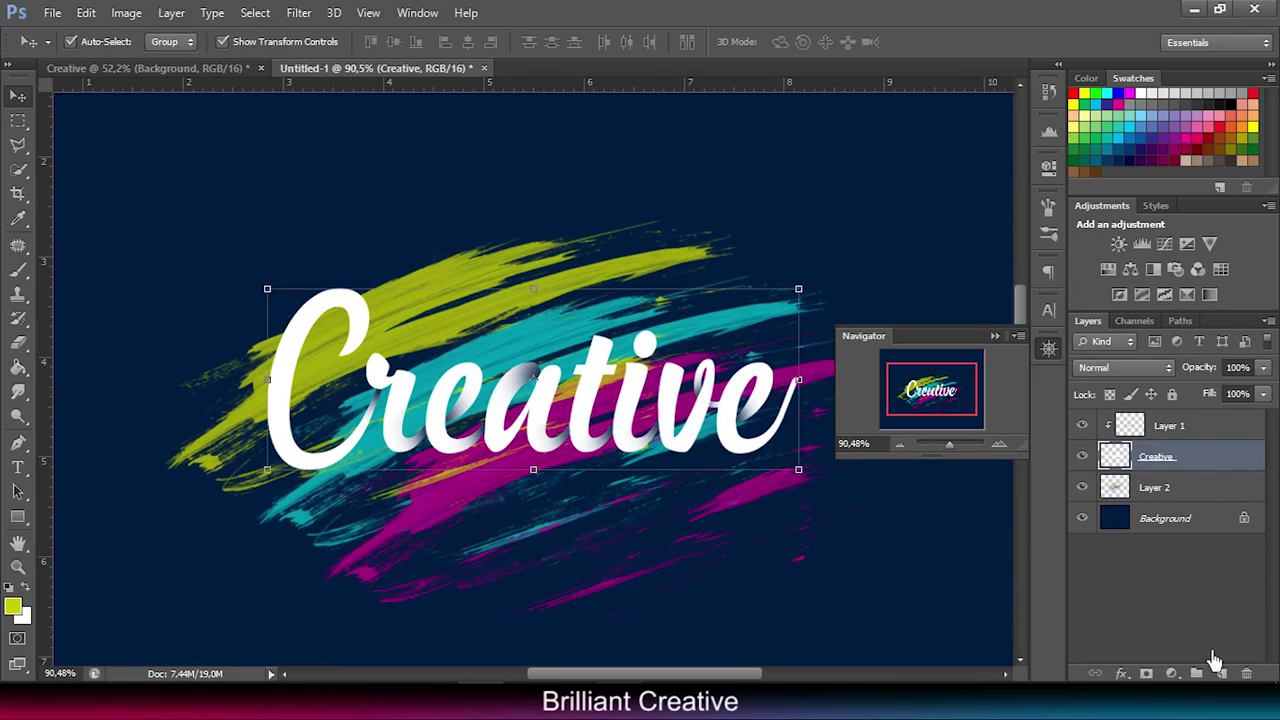
Step: Give Creative a 3 px black stroke at 34% opacity, then add a new layer above
right_click(1157, 462)
click(830, 108)
click(775, 246)
click(800, 246)
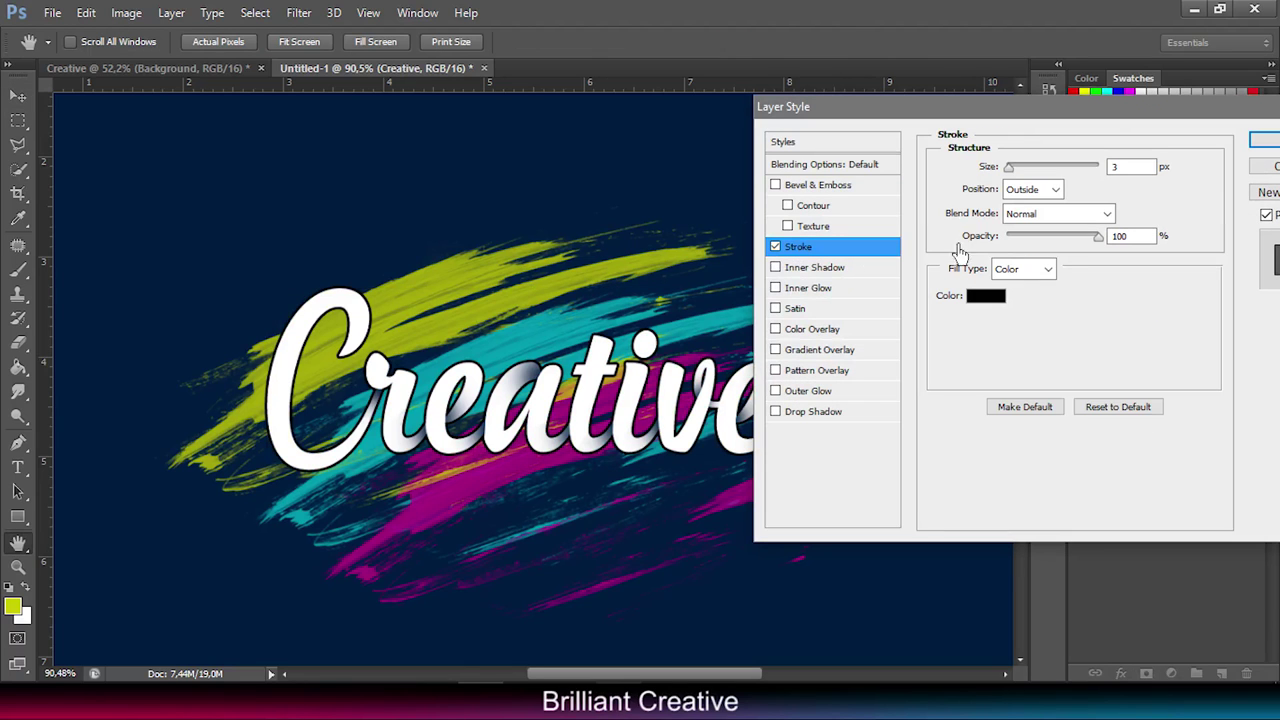
click(990, 308)
click(918, 415)
drag(1057, 243, 1048, 243)
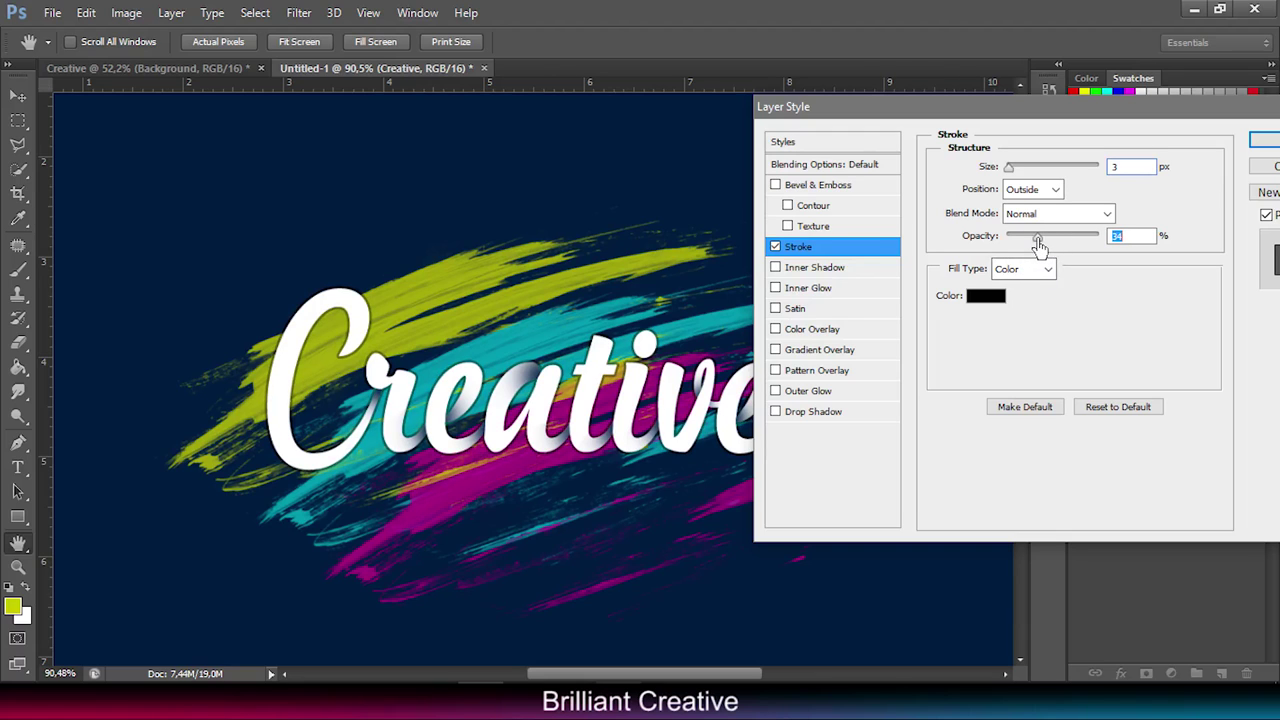
click(1263, 146)
click(1221, 674)
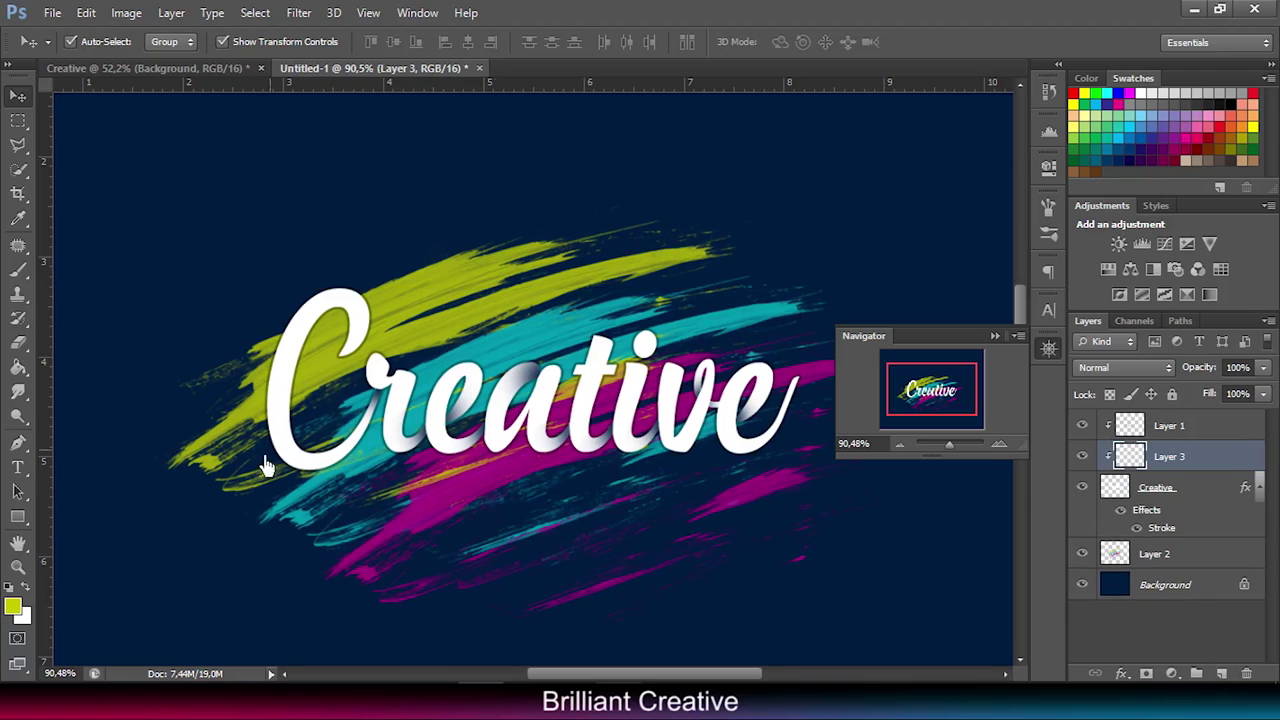
Step: Paint a lime streak across the lettering with a large brush
click(18, 269)
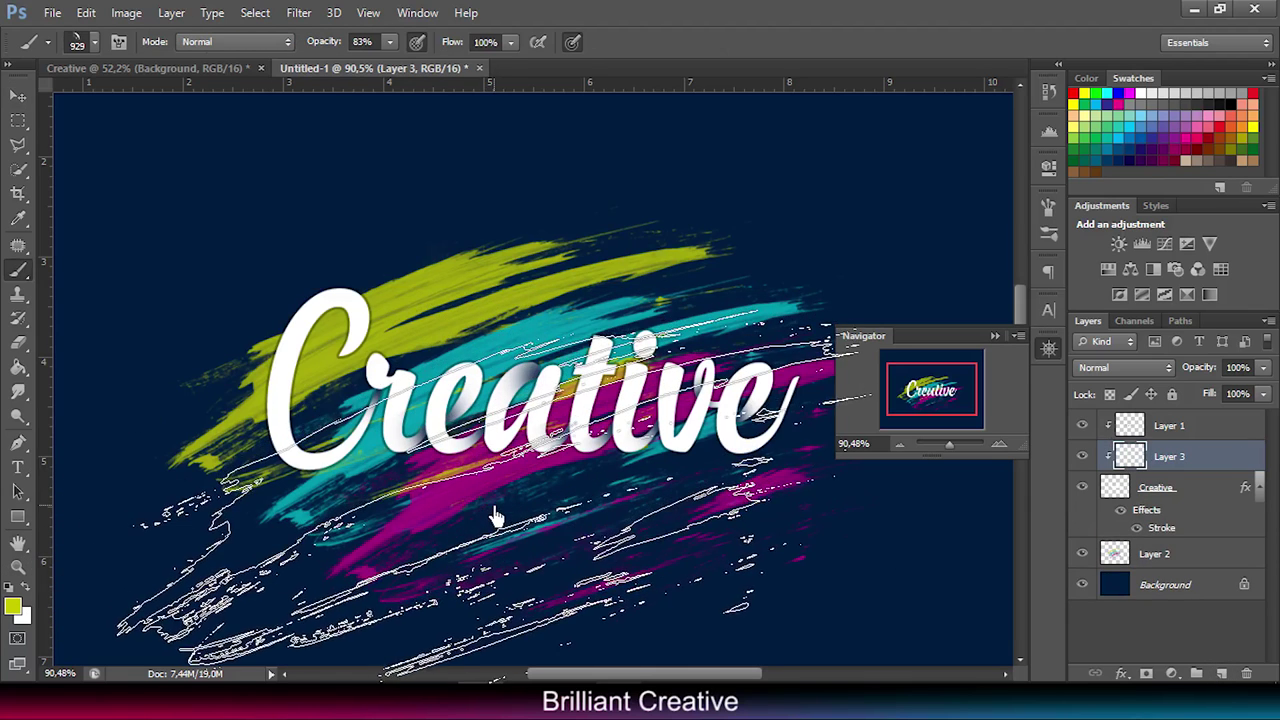
click(93, 46)
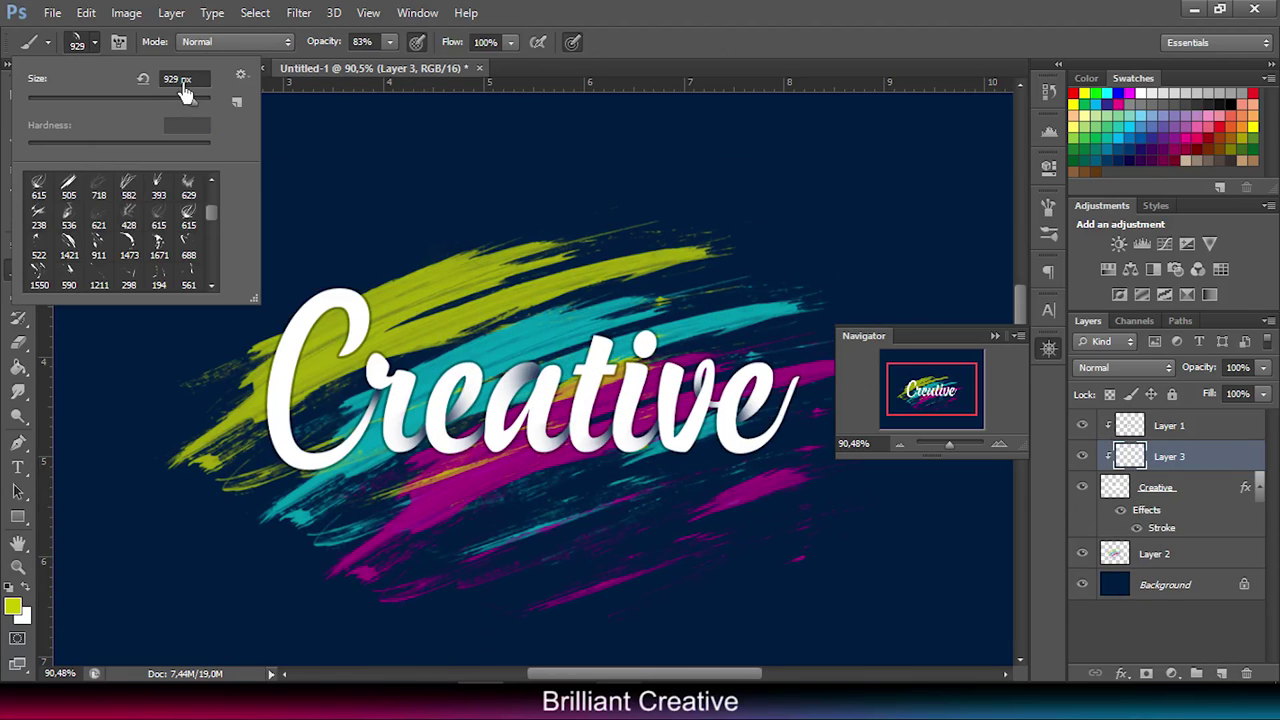
click(185, 92)
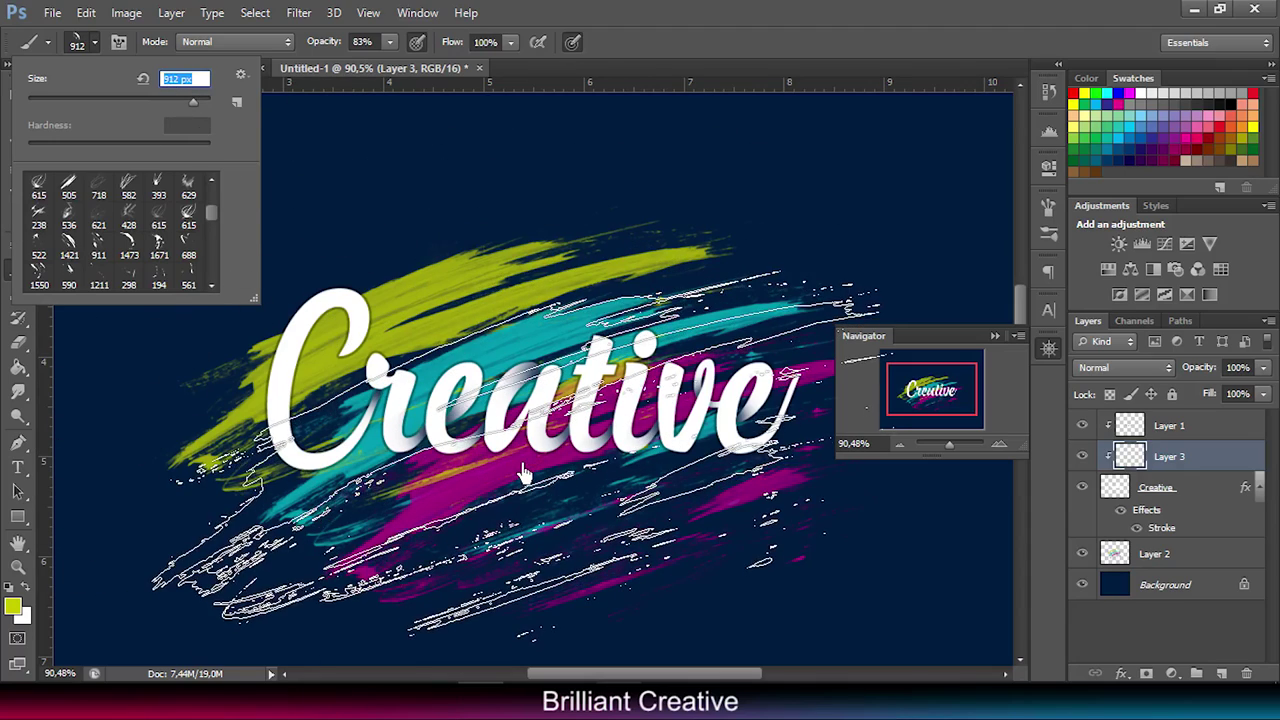
key(Down)
key(Down)
key(Down)
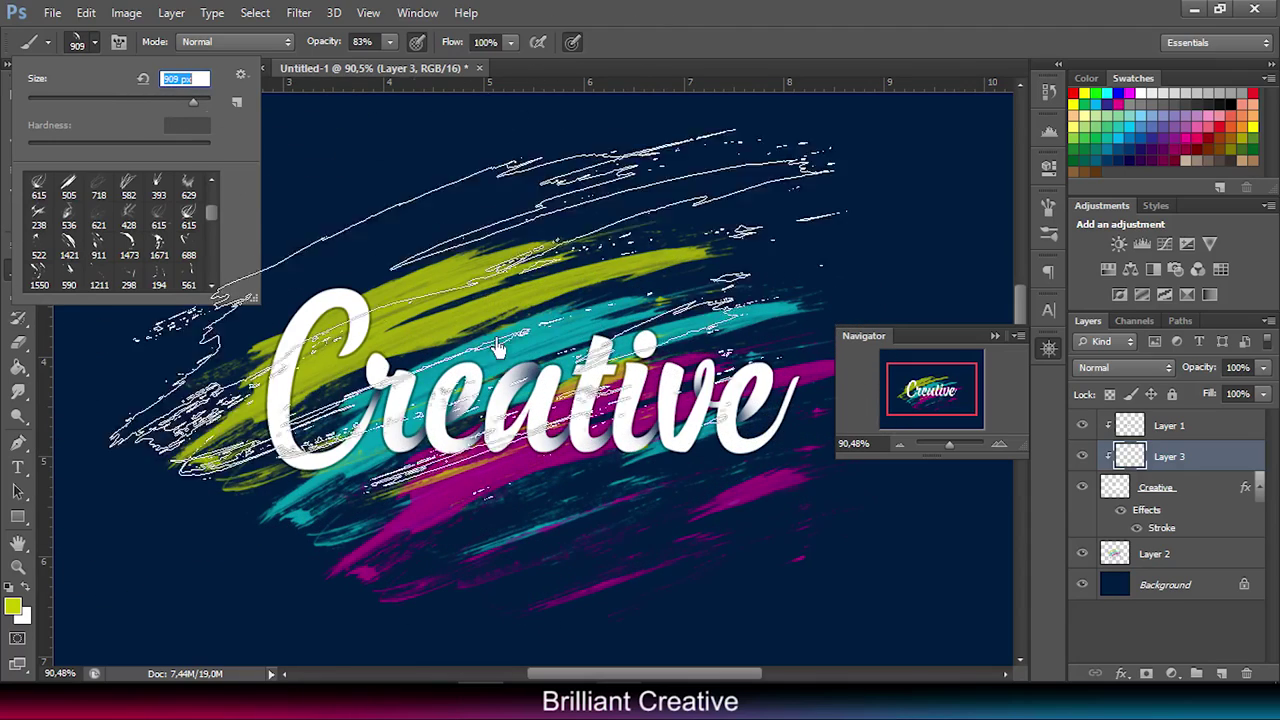
key(Down)
key(Down)
key(Down)
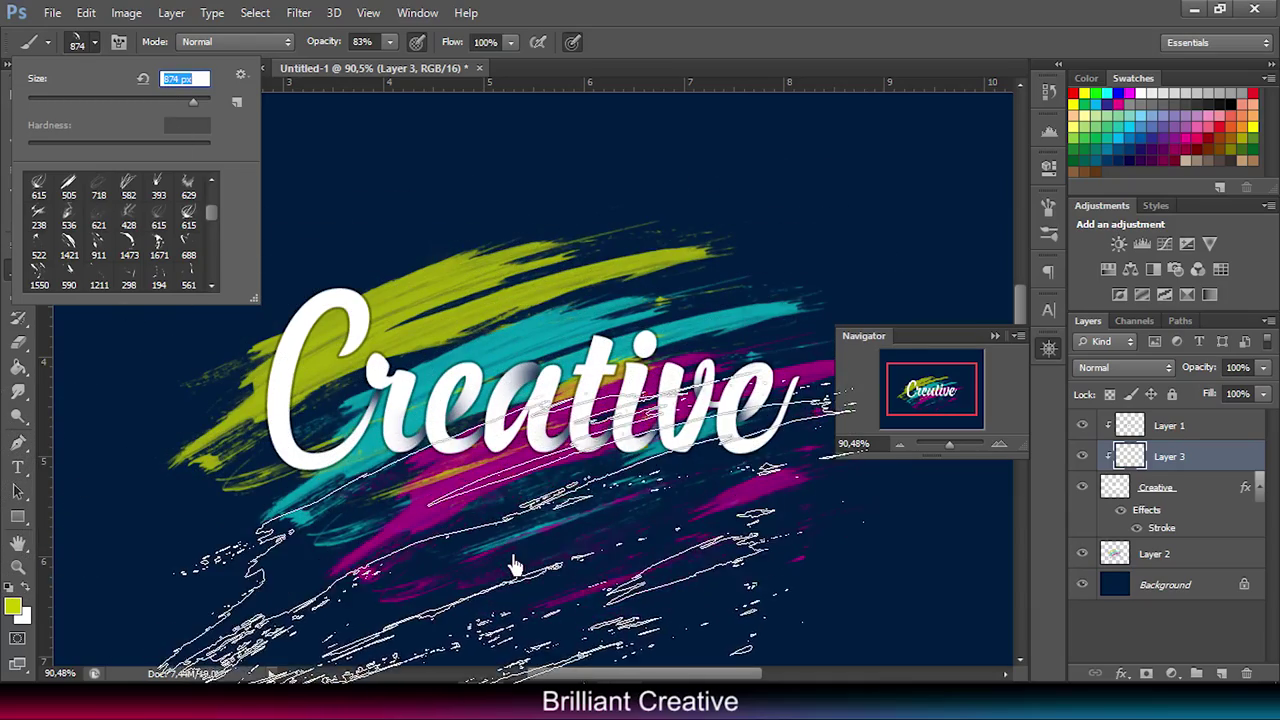
click(512, 562)
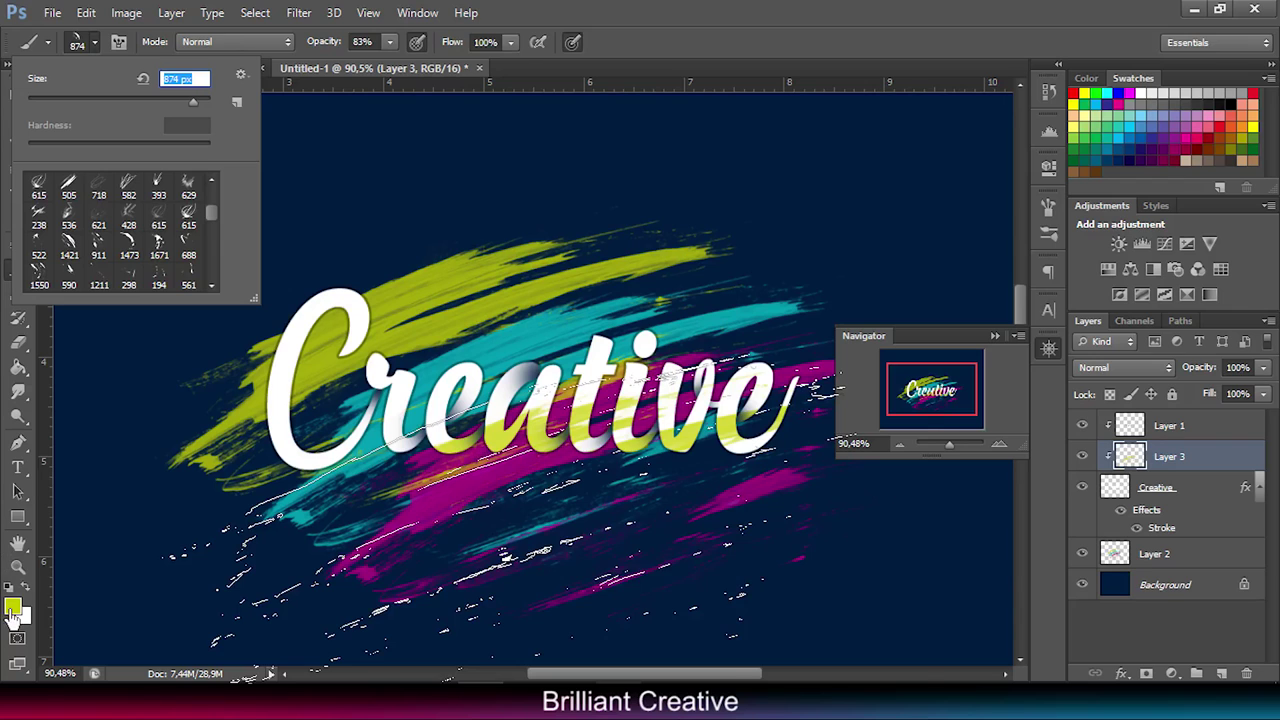
Step: Sample cyan from the background strokes and paint cyan streaks with a 411 px brush
click(13, 608)
click(481, 368)
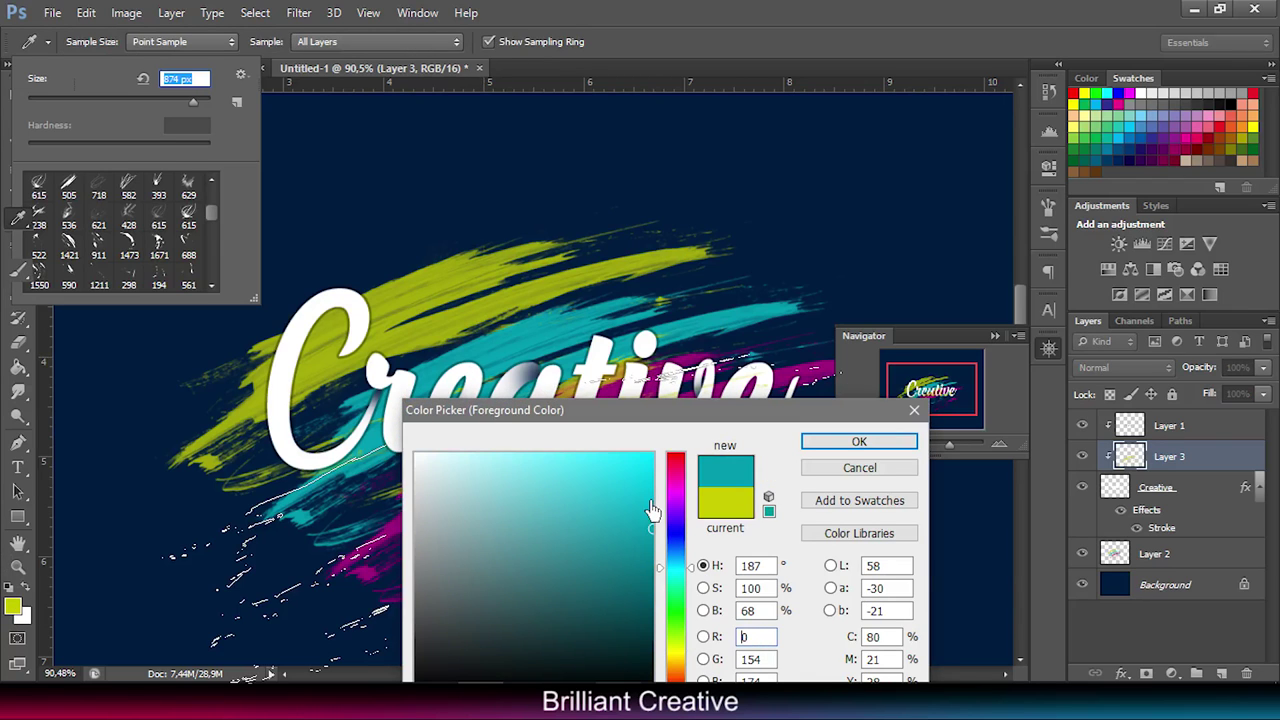
click(859, 441)
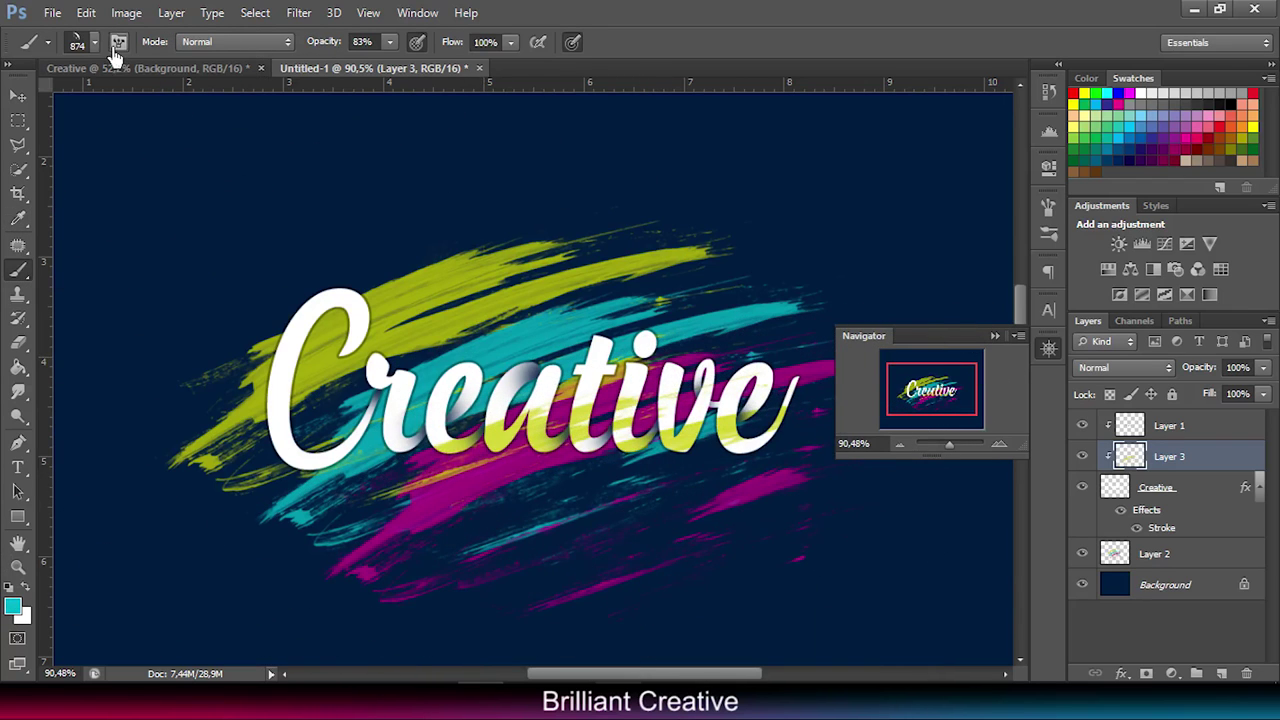
click(94, 42)
drag(177, 101, 183, 101)
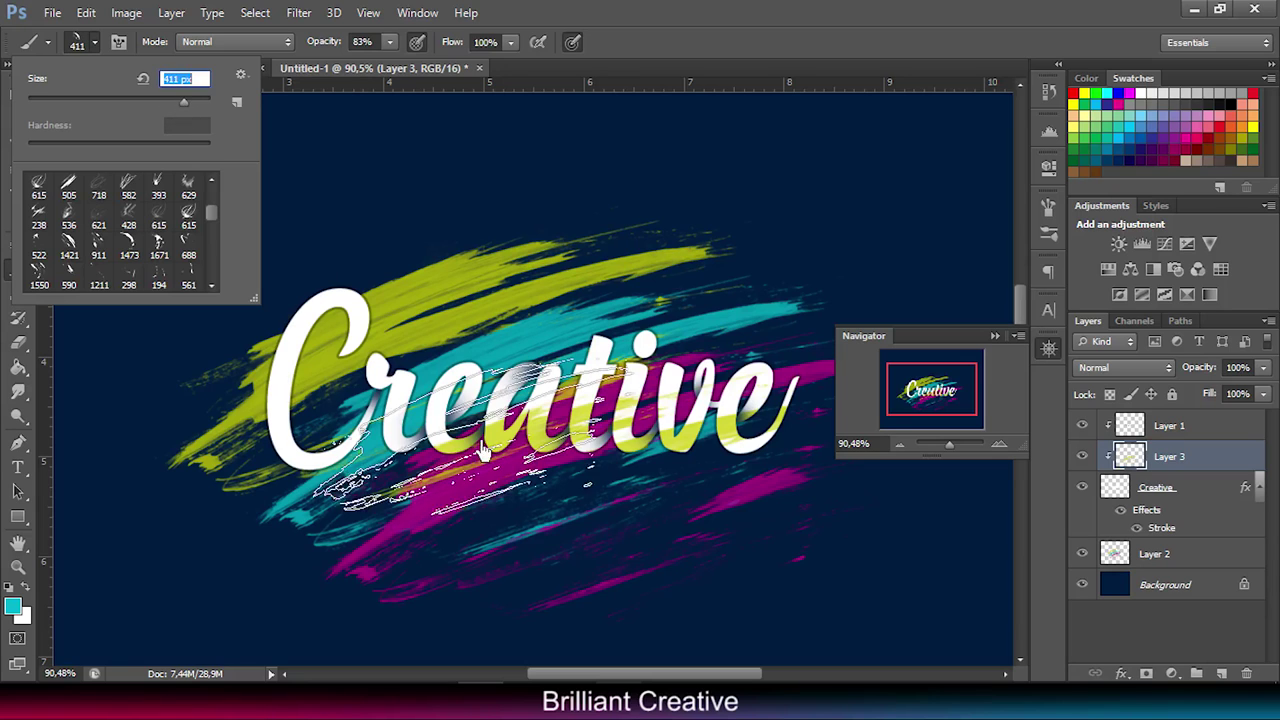
key(Return)
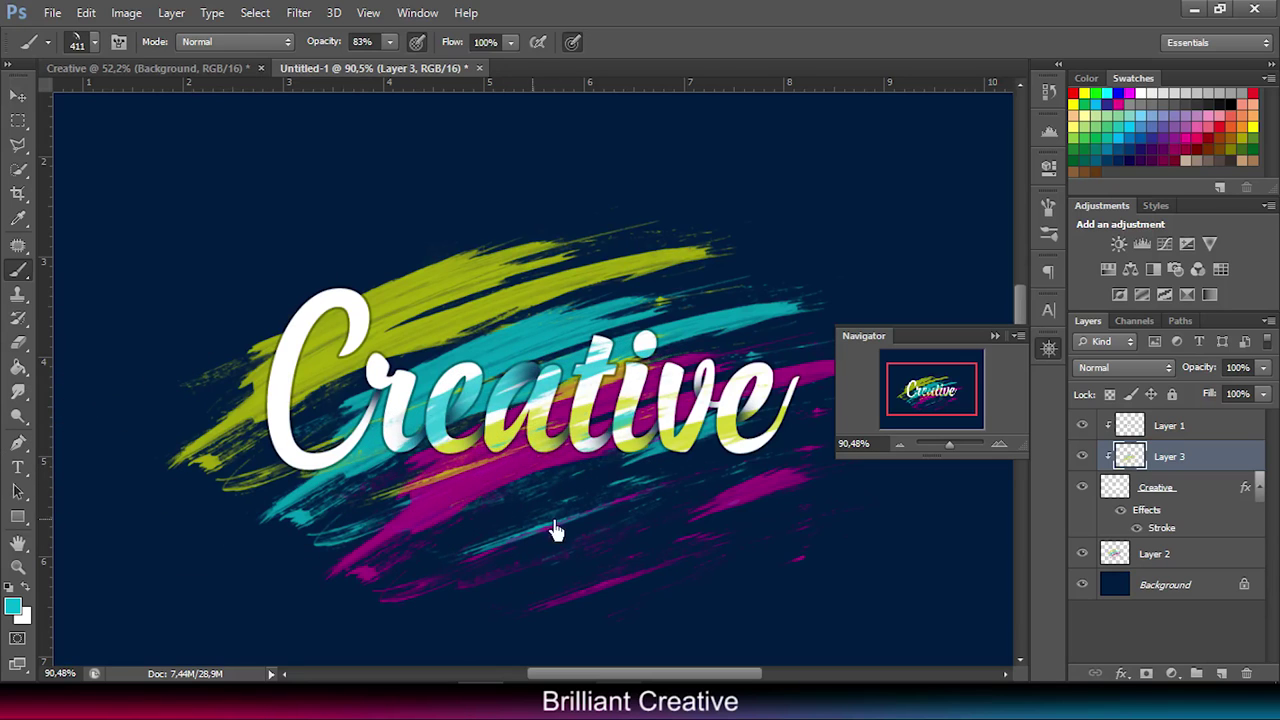
mouse_move(556, 530)
mouse_down()
mouse_move(680, 450)
mouse_move(508, 486)
mouse_up()
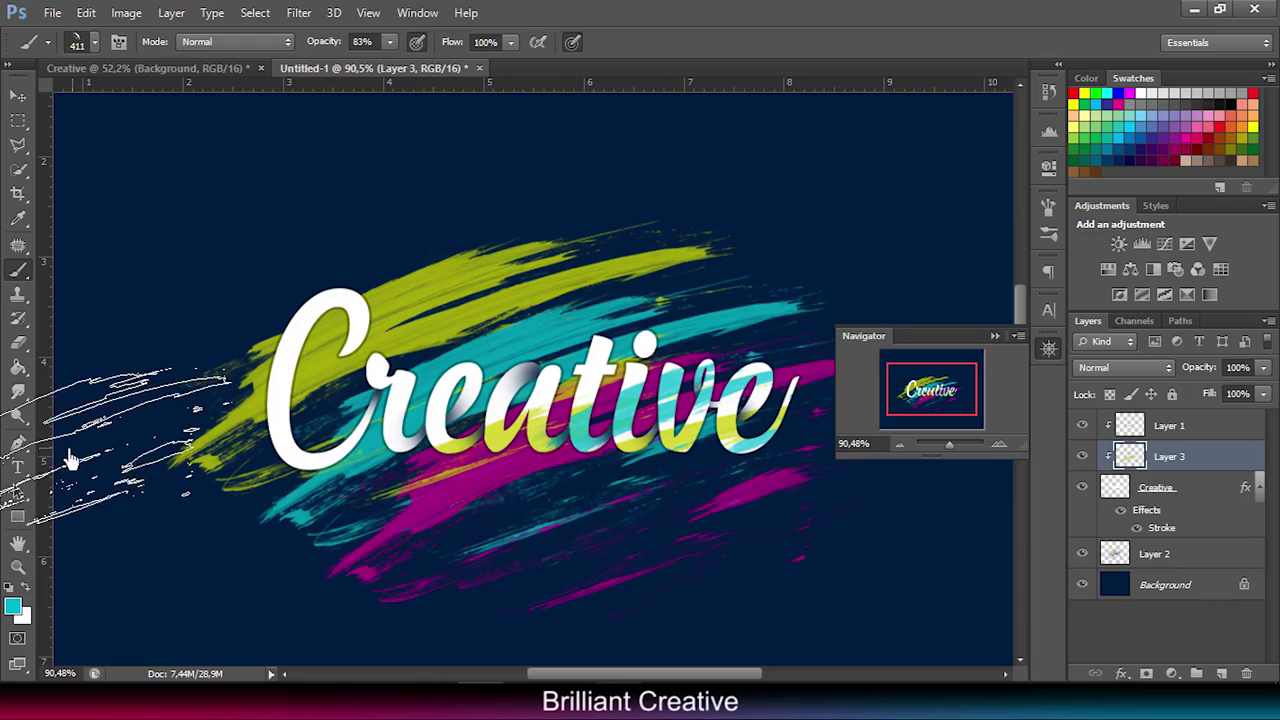
Step: Sample magenta from the strokes and paint magenta streaks over the middle letters
click(12, 607)
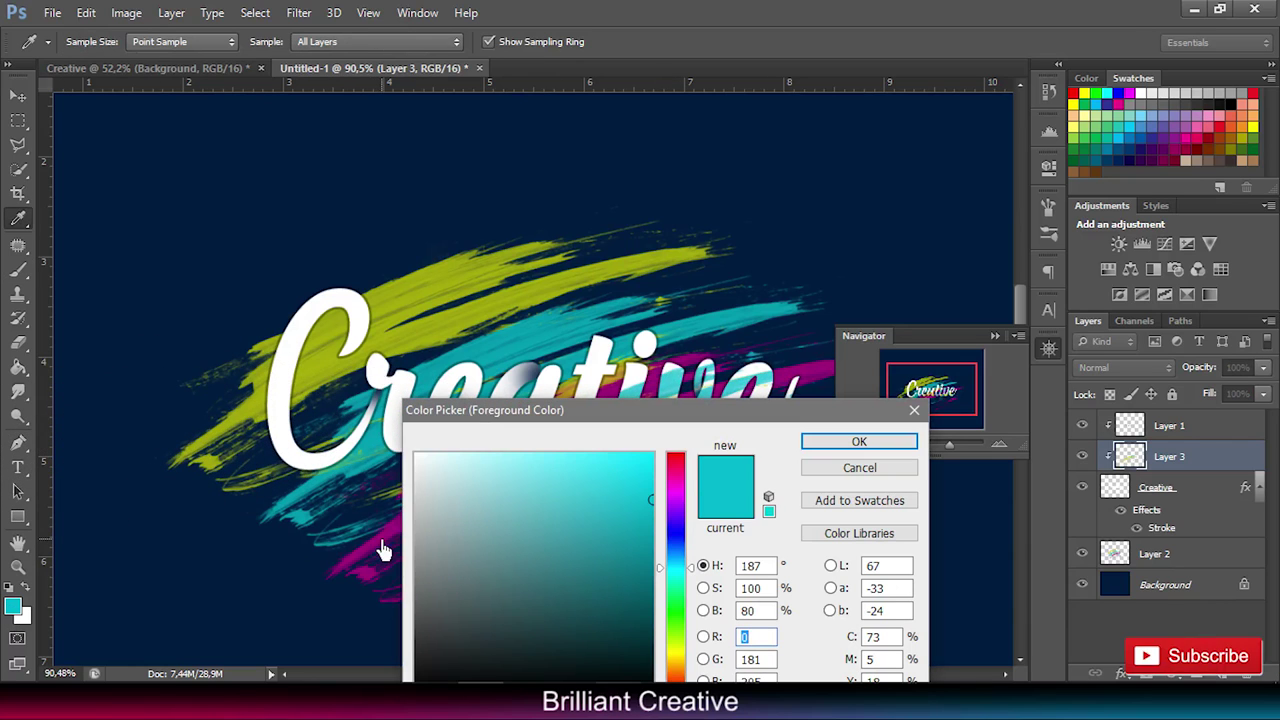
click(676, 483)
click(652, 507)
click(857, 442)
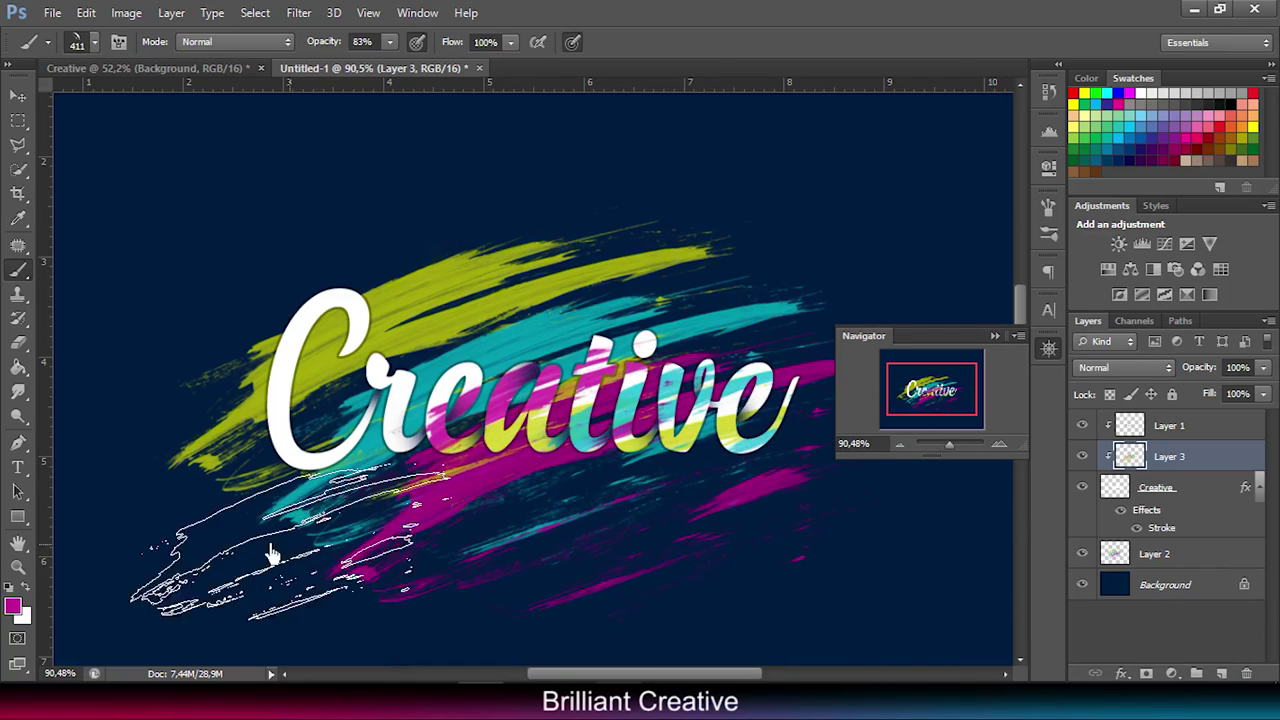
click(485, 422)
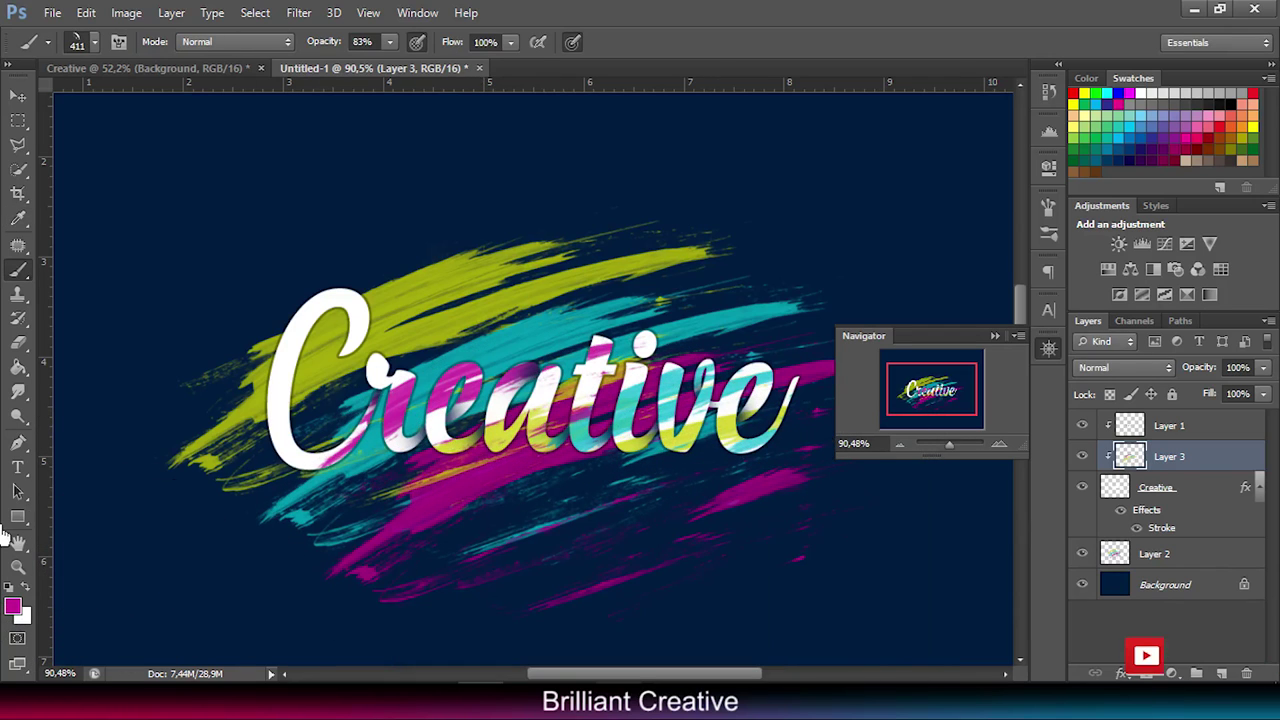
Step: Sample cyan again and paint it over the top of the first letters
click(15, 603)
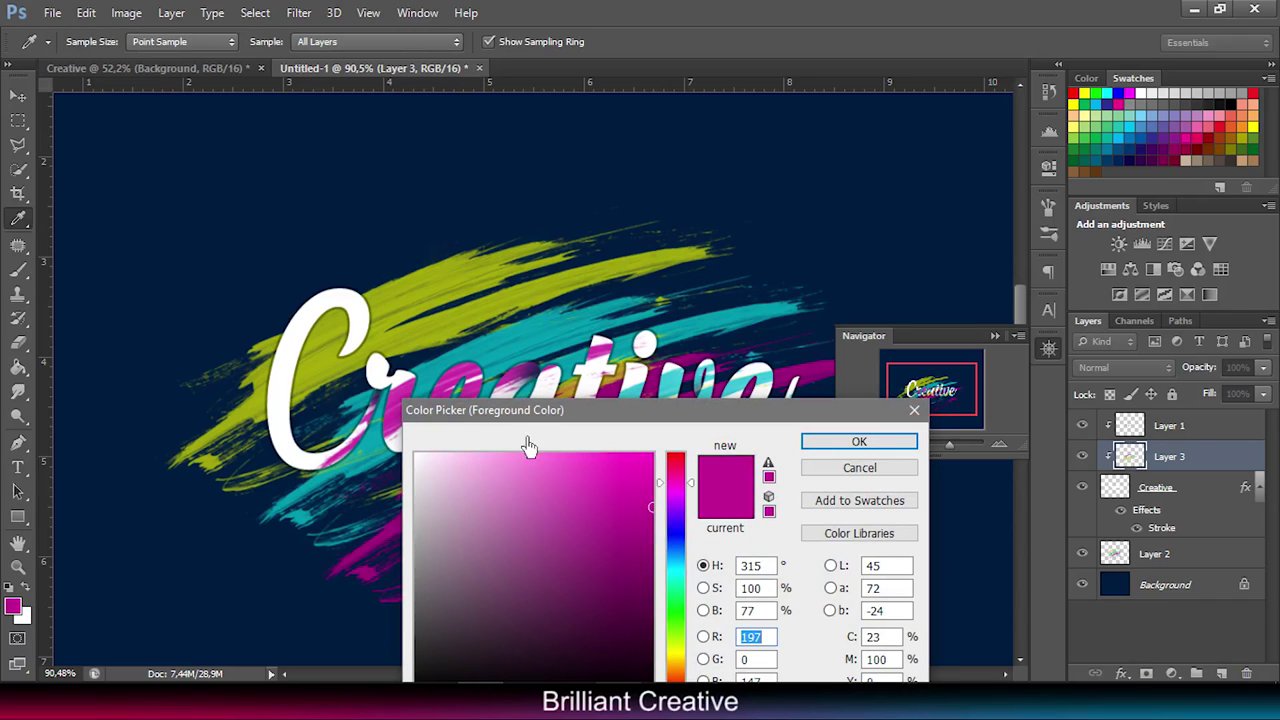
click(534, 346)
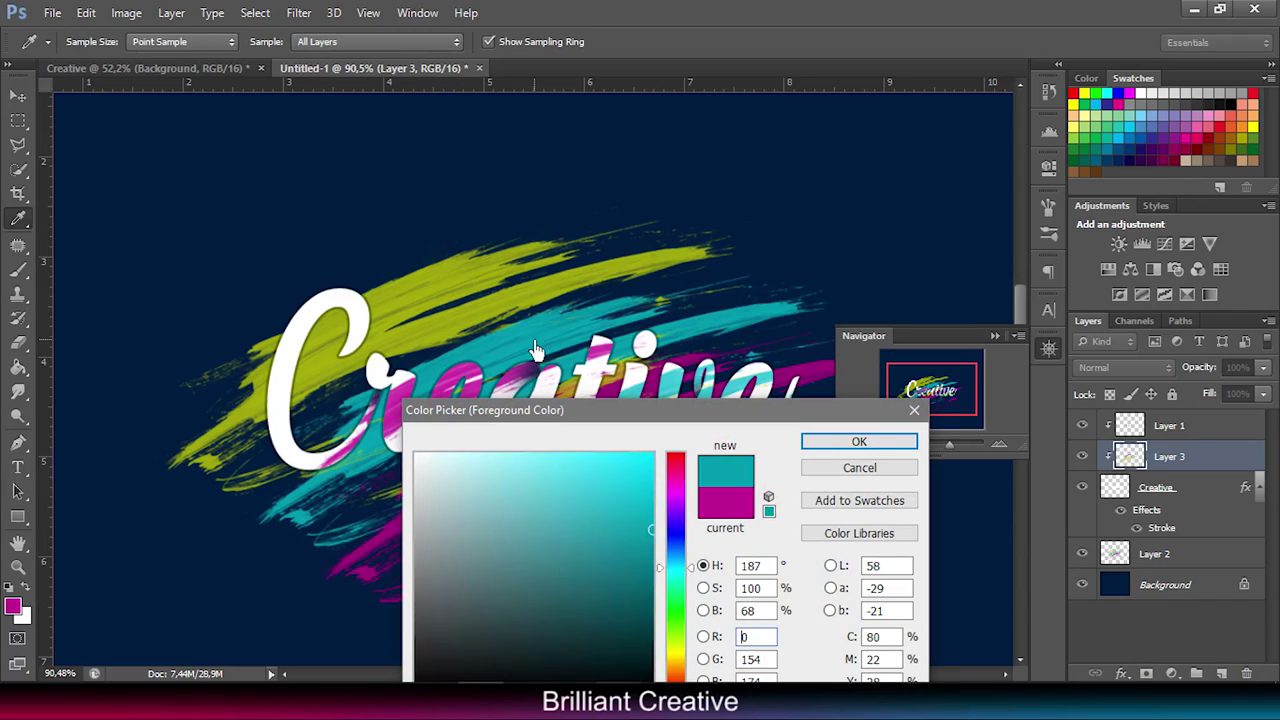
click(820, 442)
click(290, 350)
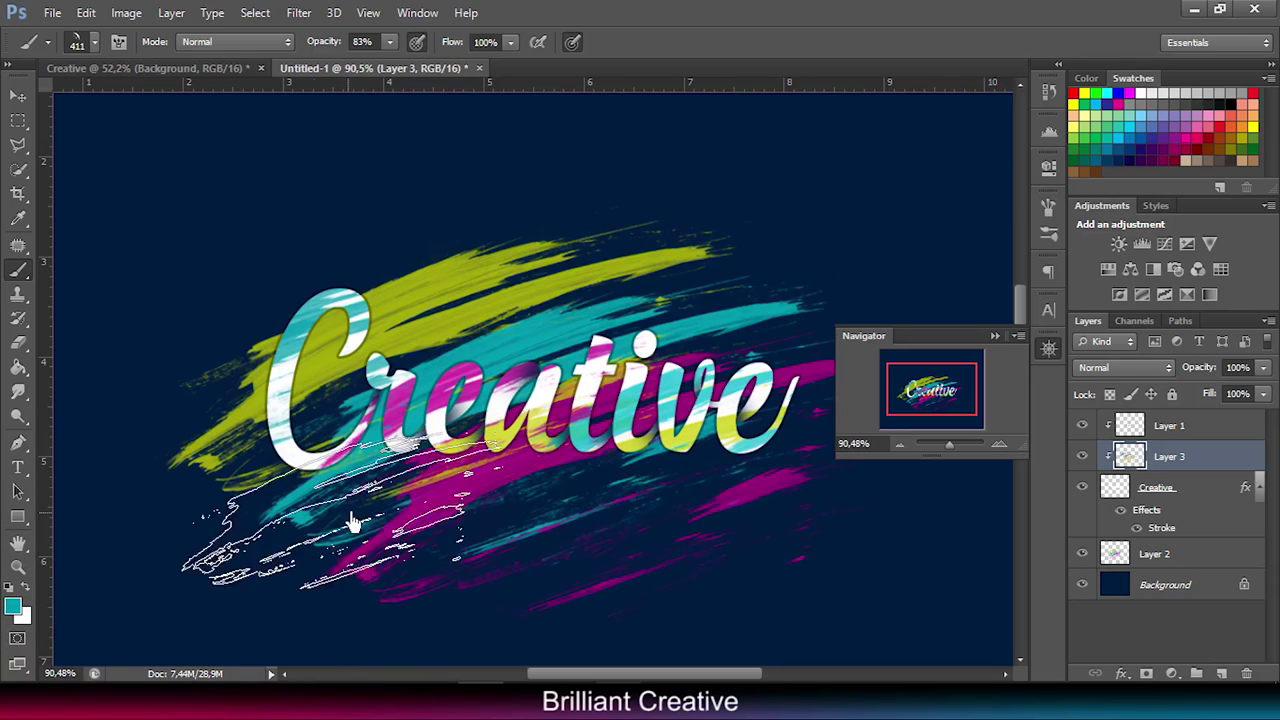
Step: Switch the paint colour back to magenta and zoom out to the whole canvas
click(28, 604)
click(439, 396)
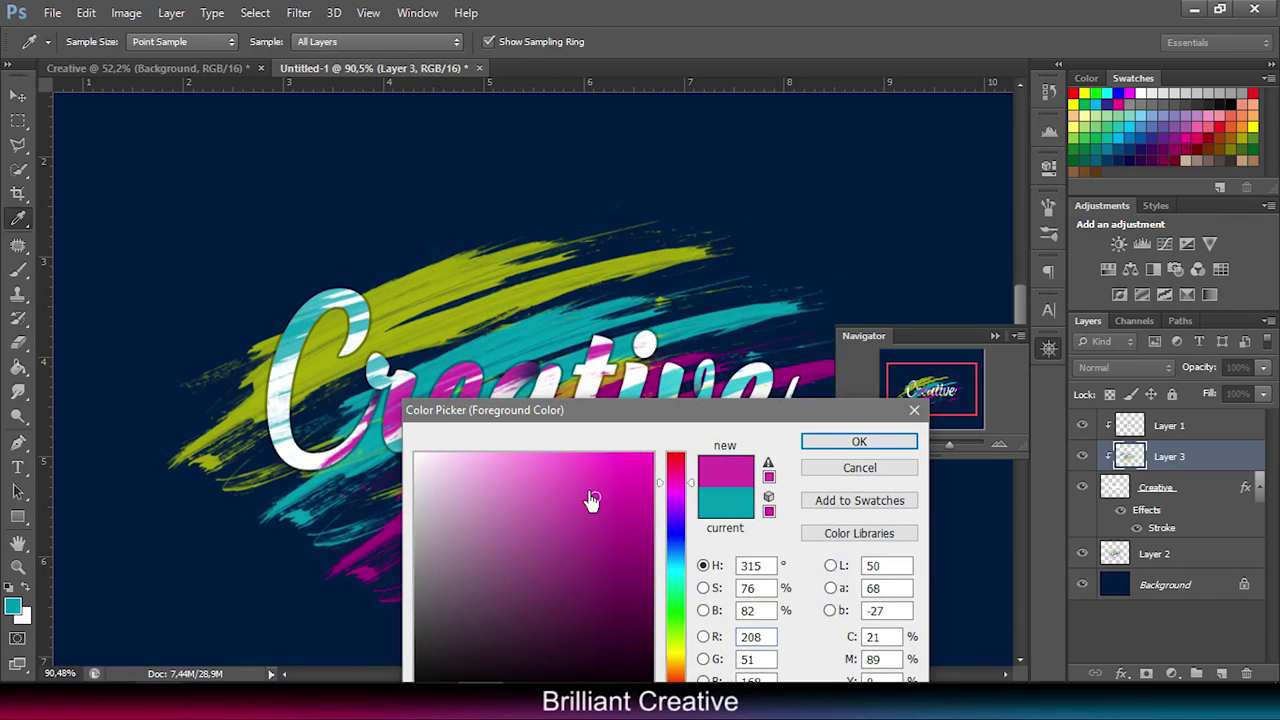
click(859, 441)
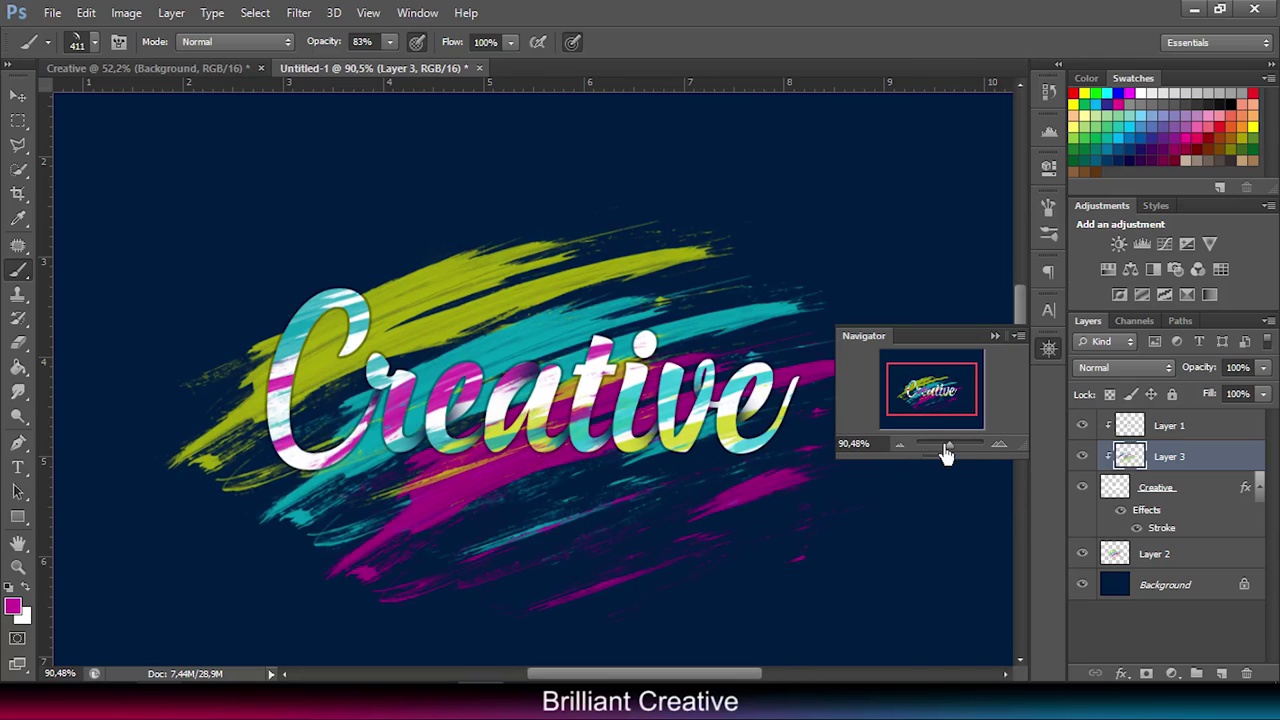
click(995, 338)
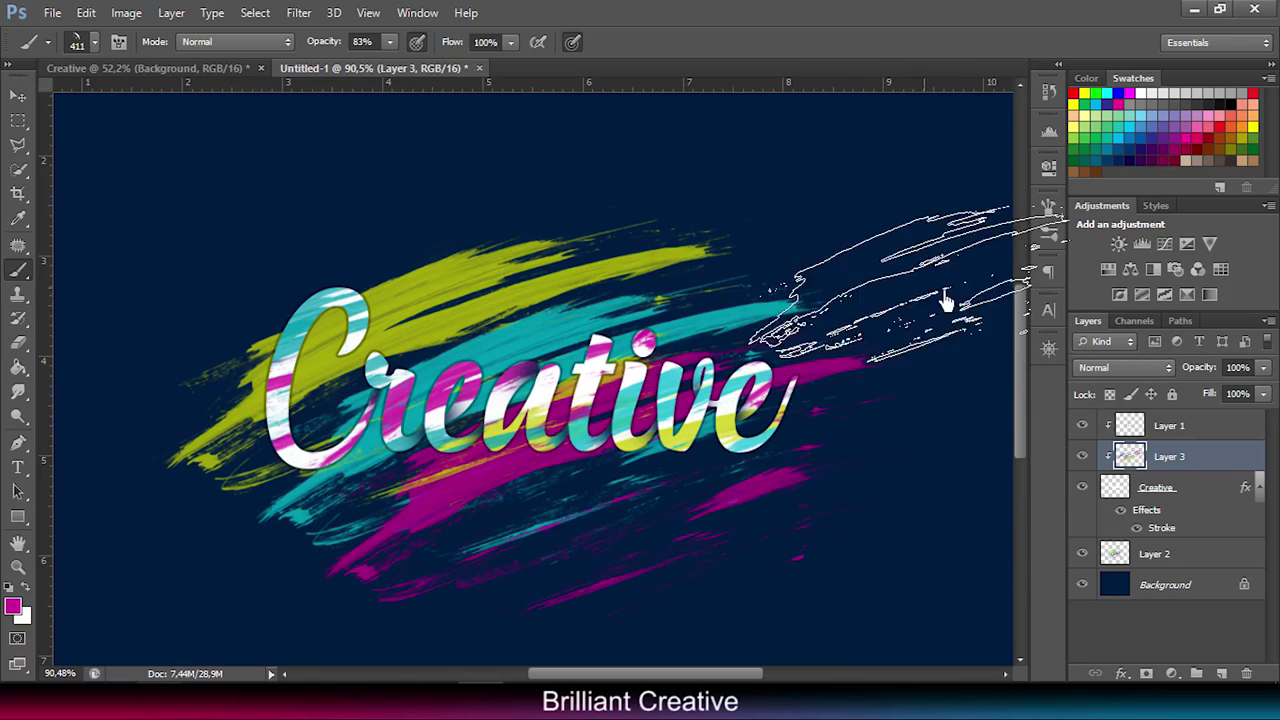
click(1048, 347)
drag(957, 446, 948, 452)
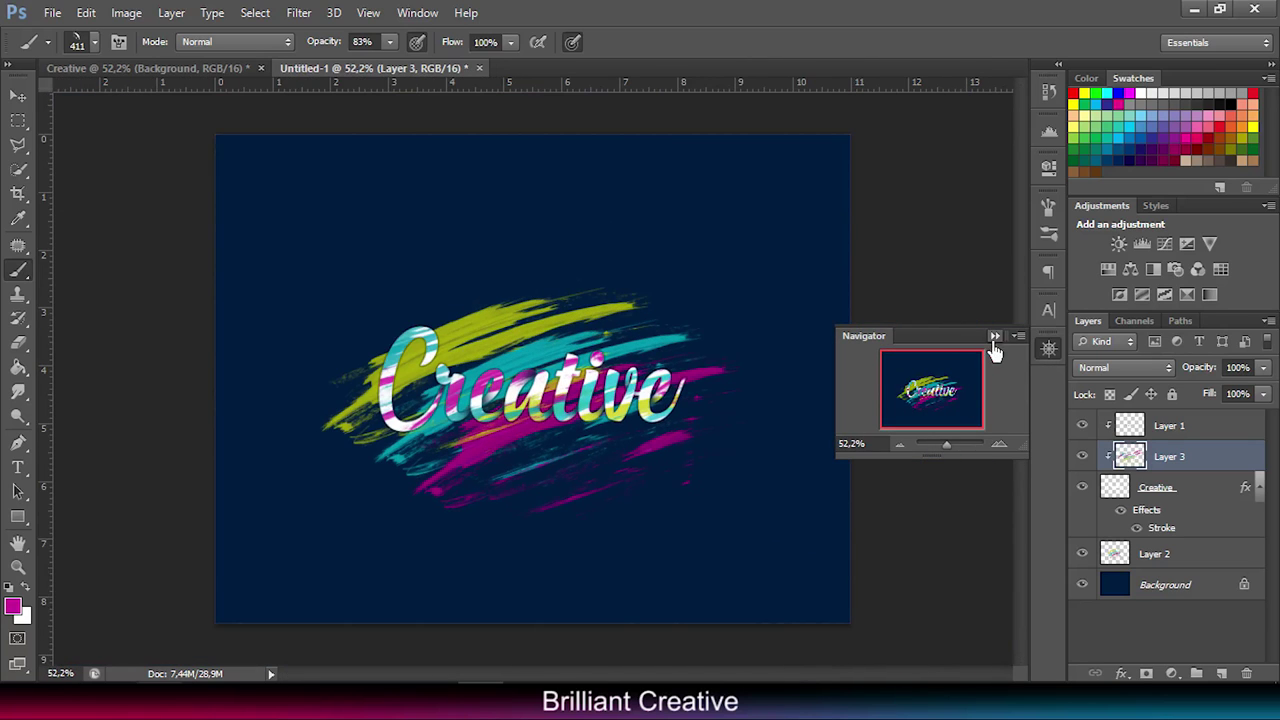
drag(925, 347, 186, 366)
click(18, 467)
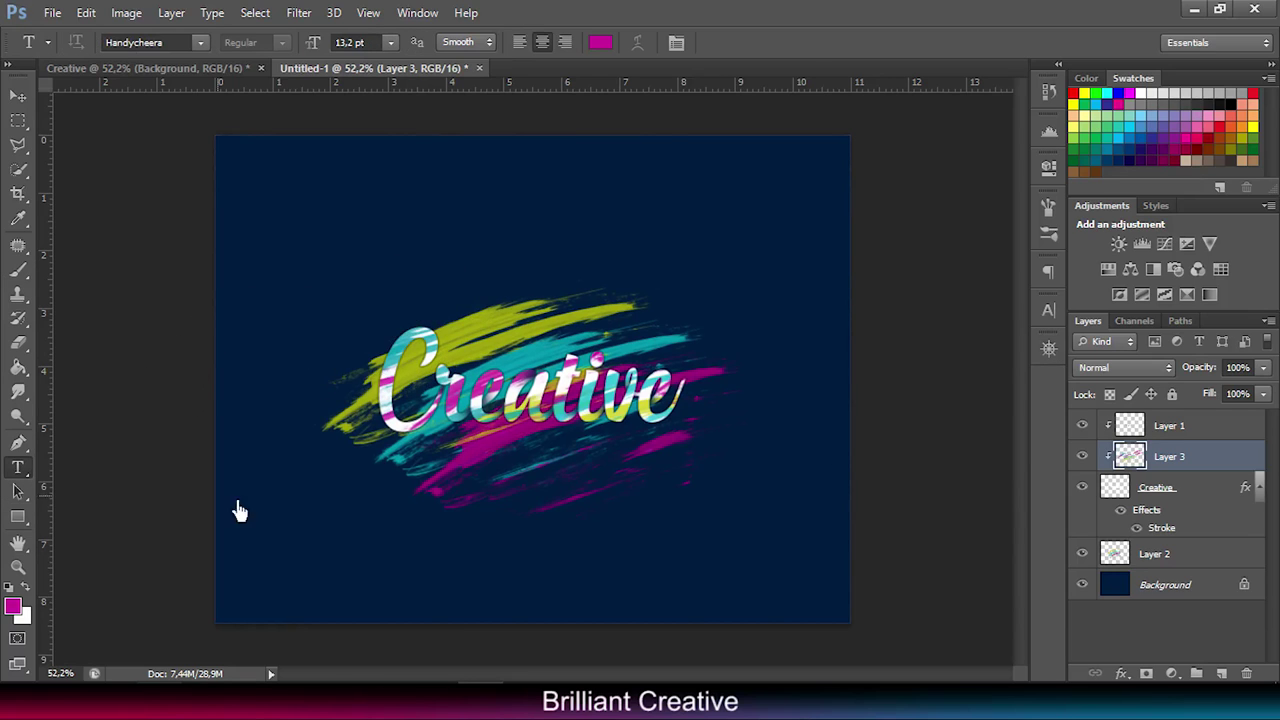
Step: Type a white 'Brilliant Creative' caption below the lettering artwork
click(605, 46)
drag(500, 505, 328, 436)
click(857, 443)
click(437, 560)
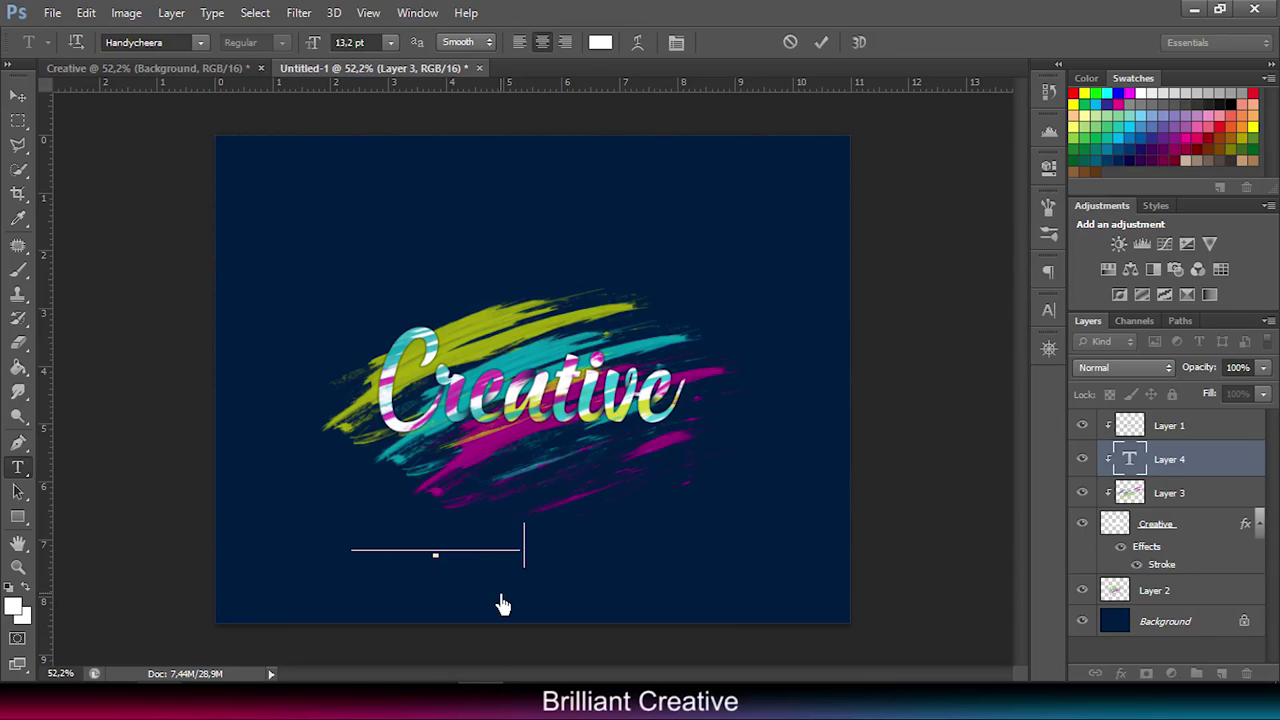
click(832, 46)
Step: Move the caption layer to the top of the stack and shrink it to about 55% near the bottom centre
drag(1200, 460, 1195, 428)
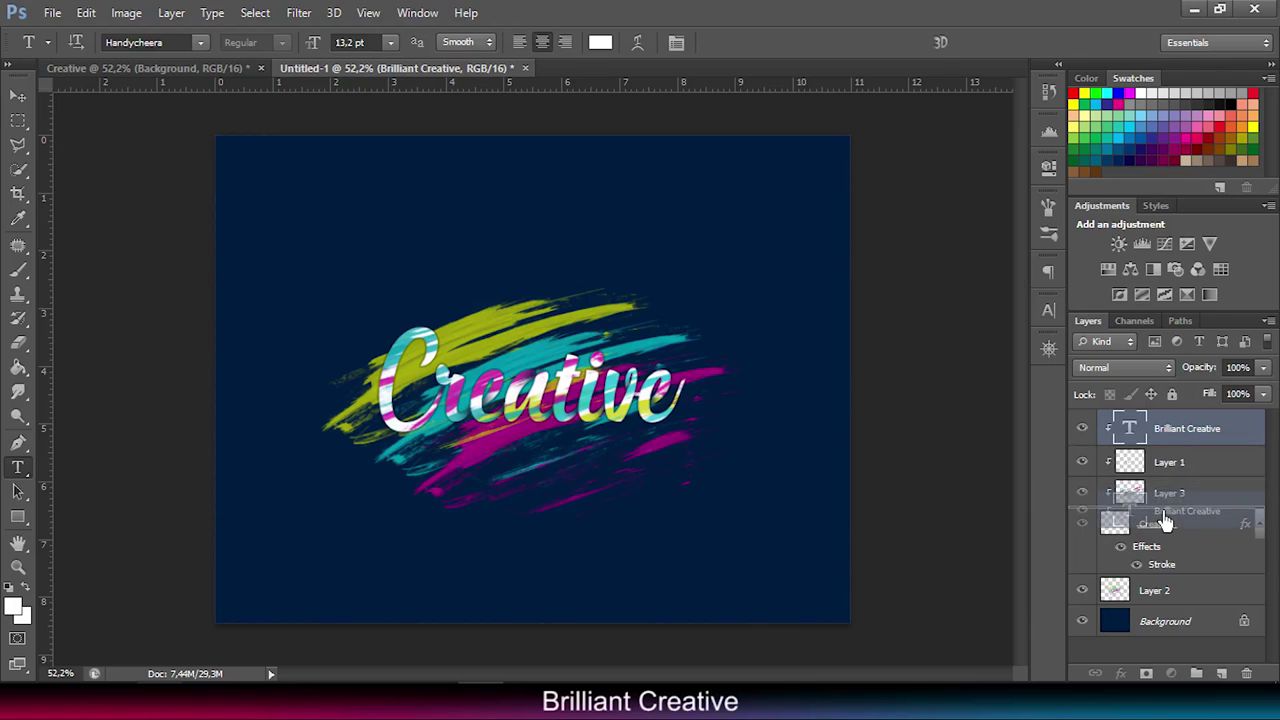
mouse_move(1170, 445)
mouse_down()
mouse_move(1168, 565)
mouse_move(1165, 415)
mouse_up()
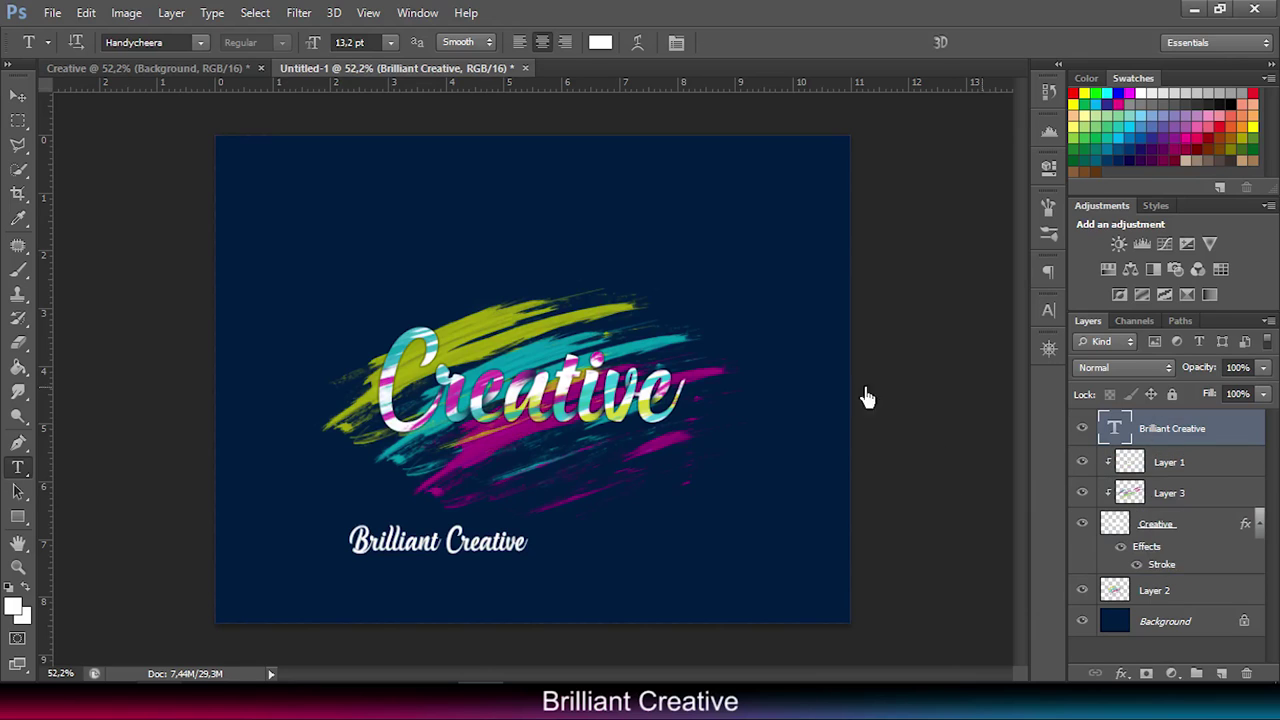
click(17, 95)
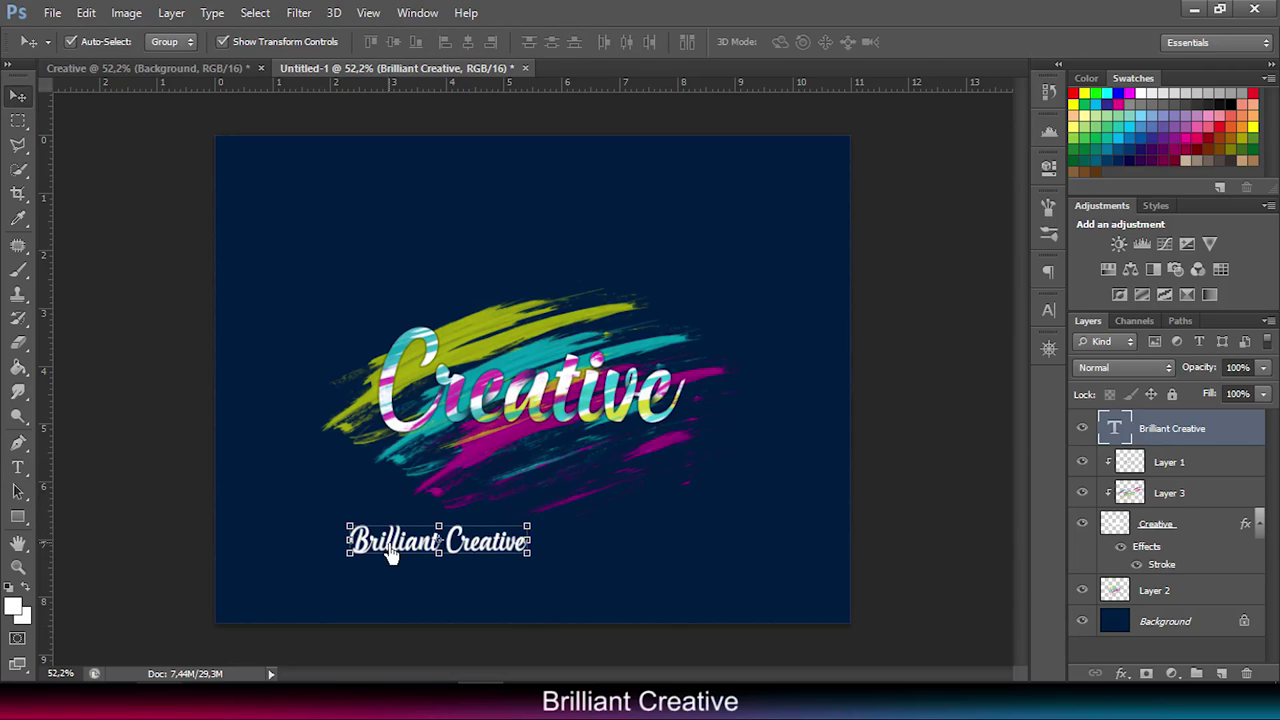
drag(391, 556, 497, 586)
drag(640, 568, 556, 596)
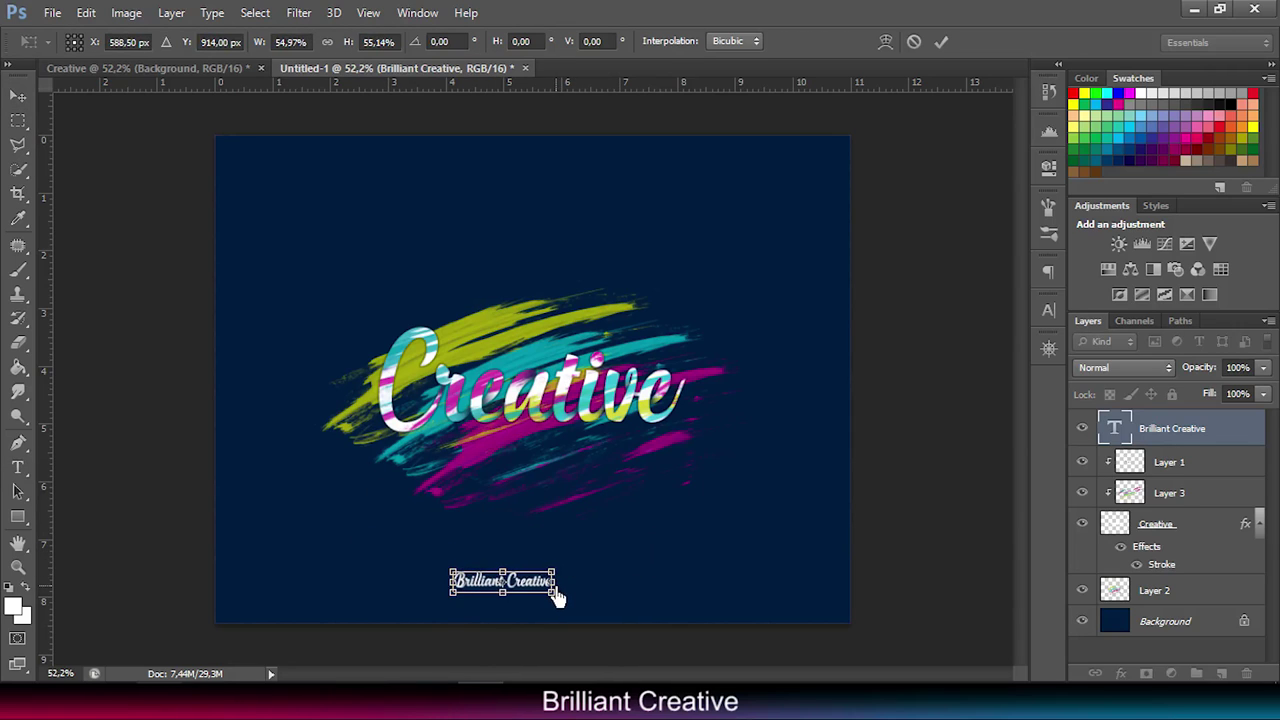
click(941, 41)
ctrl+click(1168, 618)
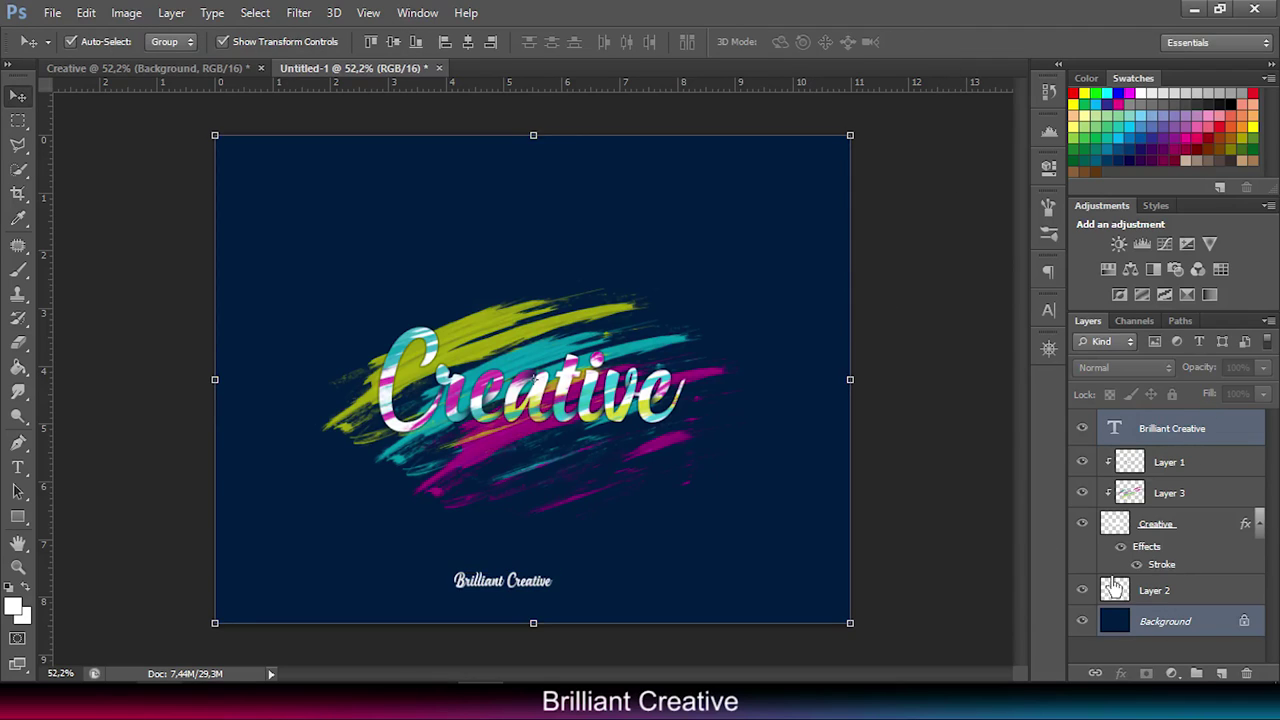
Step: Align the caption to the Background's horizontal centre, then deselect the layers
click(488, 45)
click(957, 312)
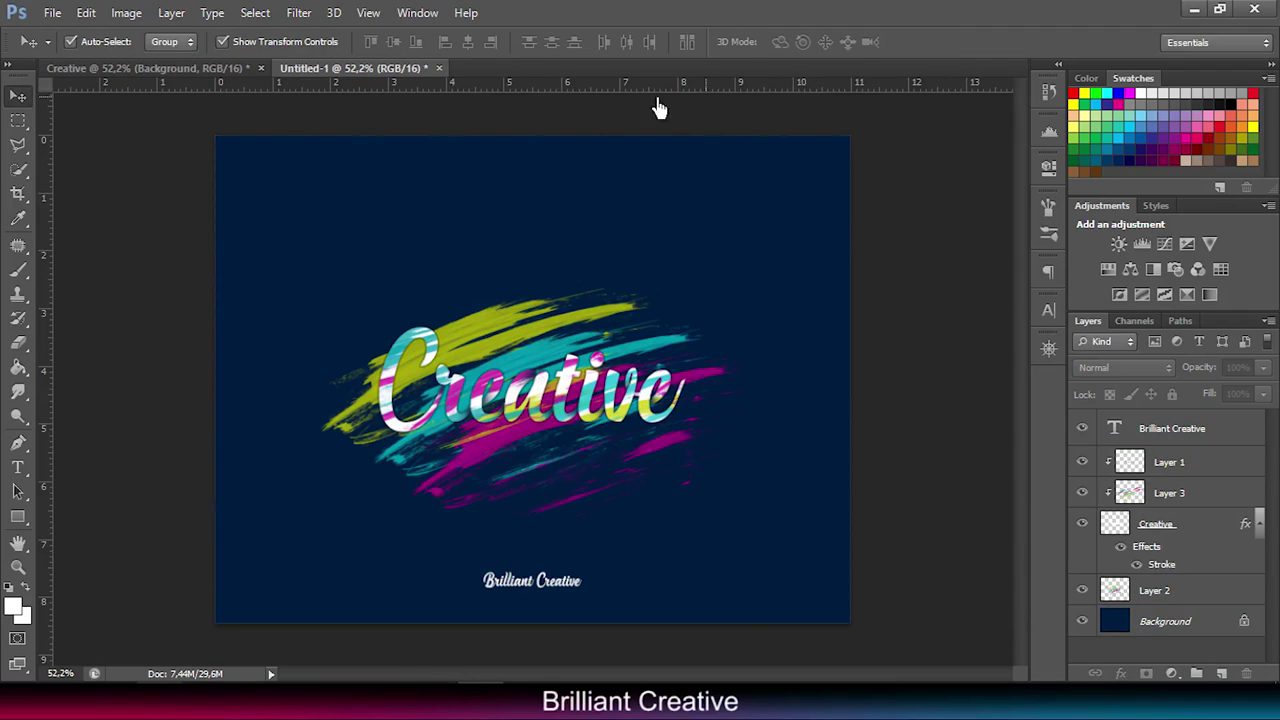